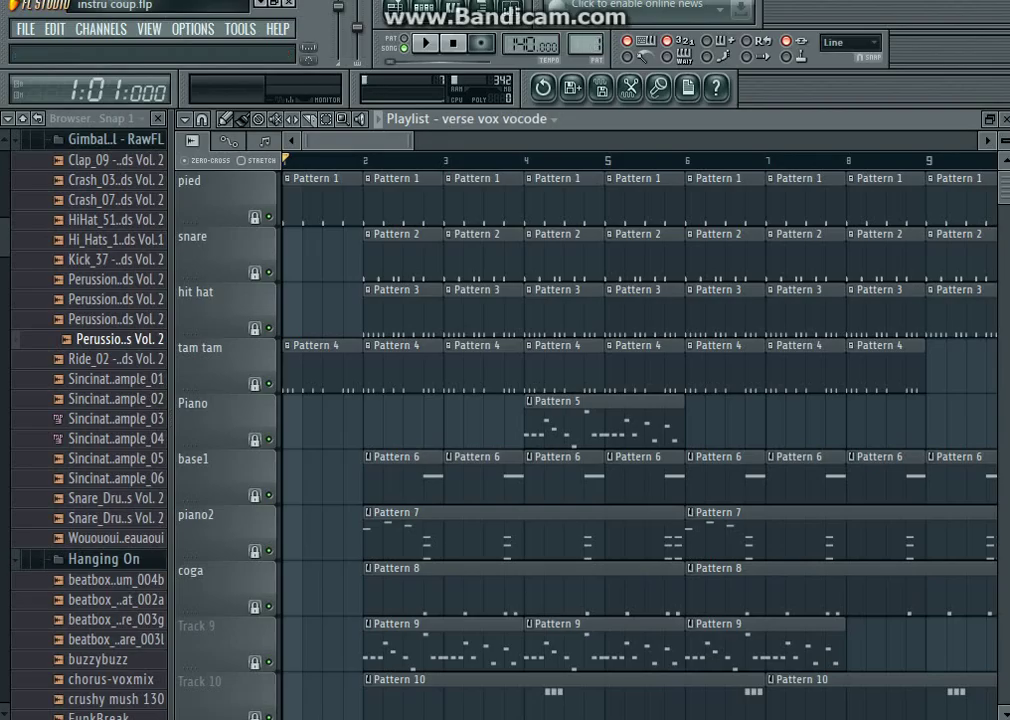
- Show the step sequencer in place of the playlist and play back kick Pattern 1 in pattern mode
{"action": "left_click", "coordinate": [265, 141]}
{"action": "left_click", "coordinate": [395, 7]}
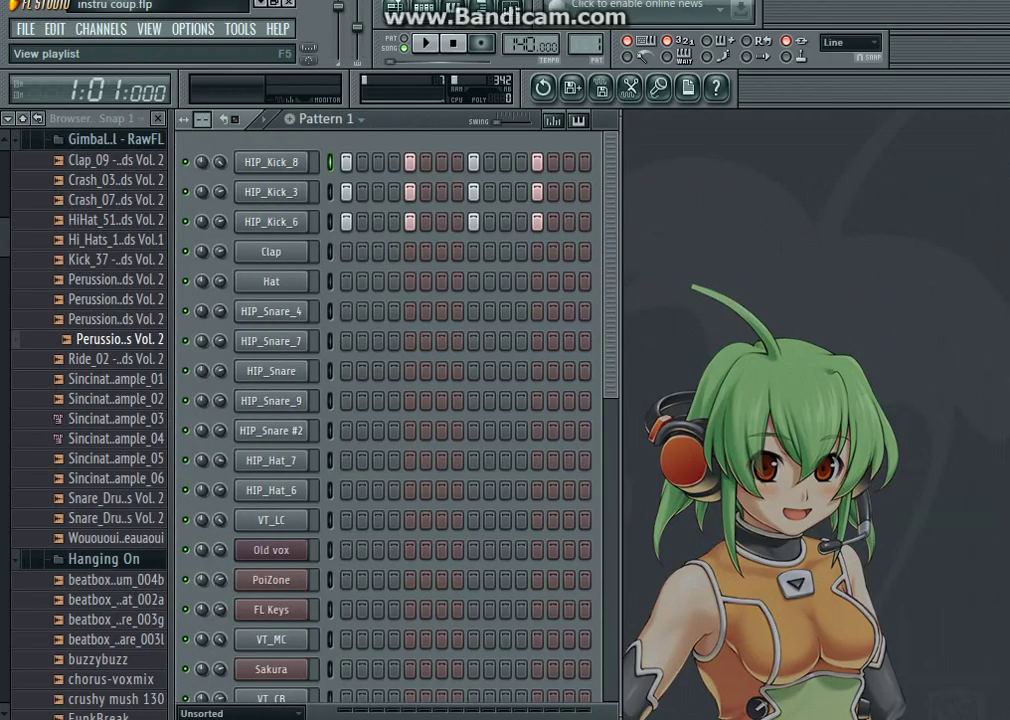
{"action": "key", "text": "space"}
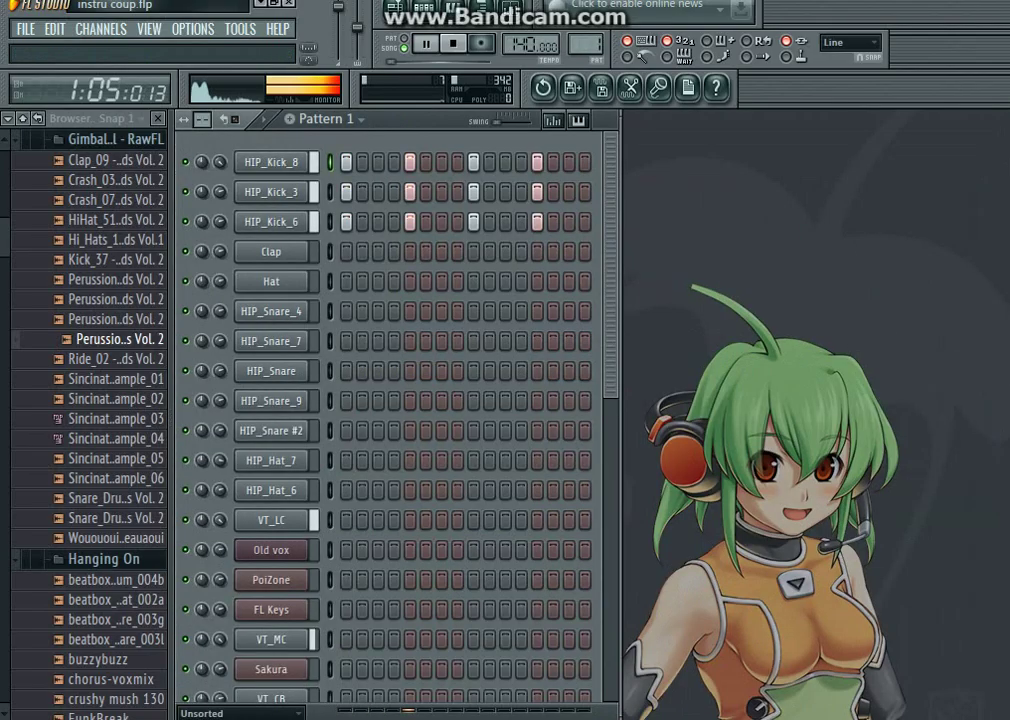
{"action": "key", "text": "space"}
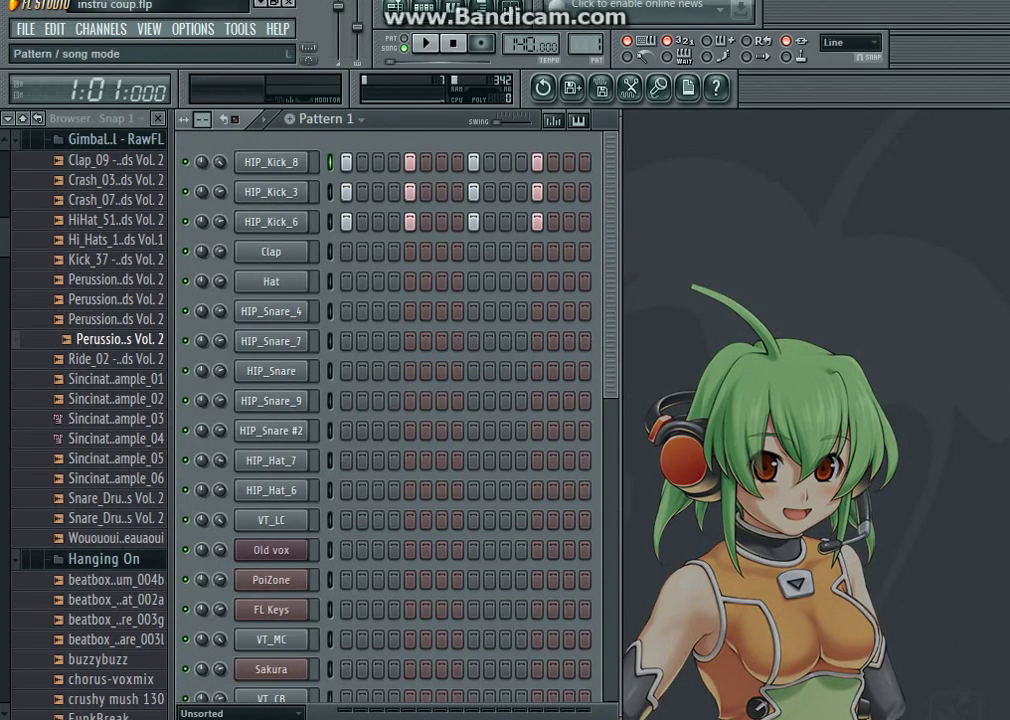
{"action": "key", "text": "space"}
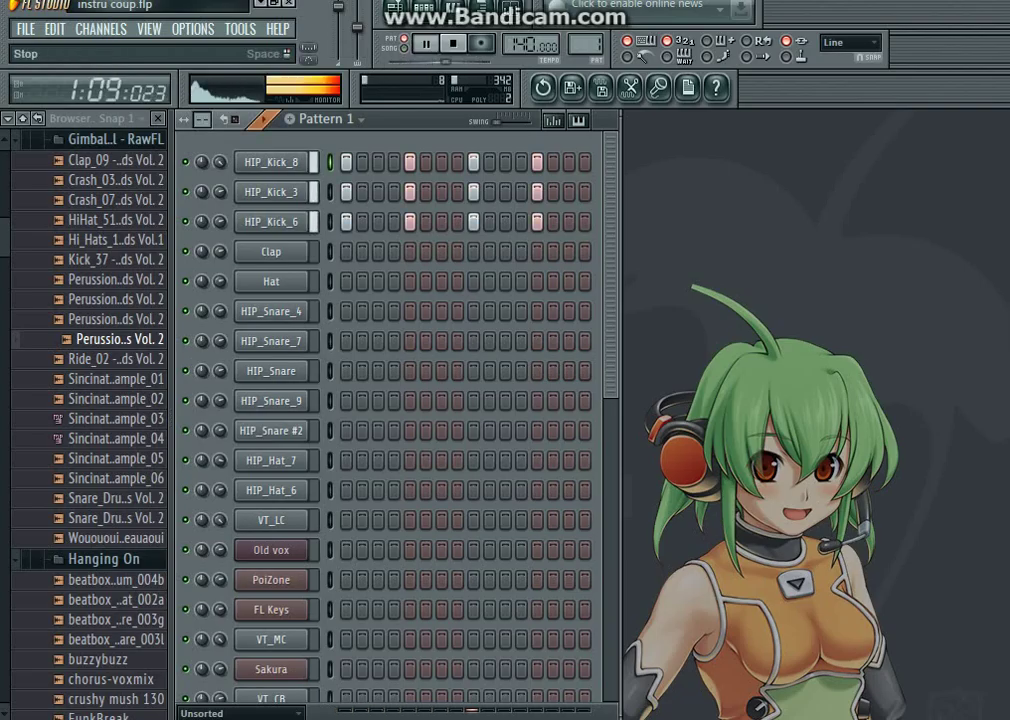
{"action": "key", "text": "space"}
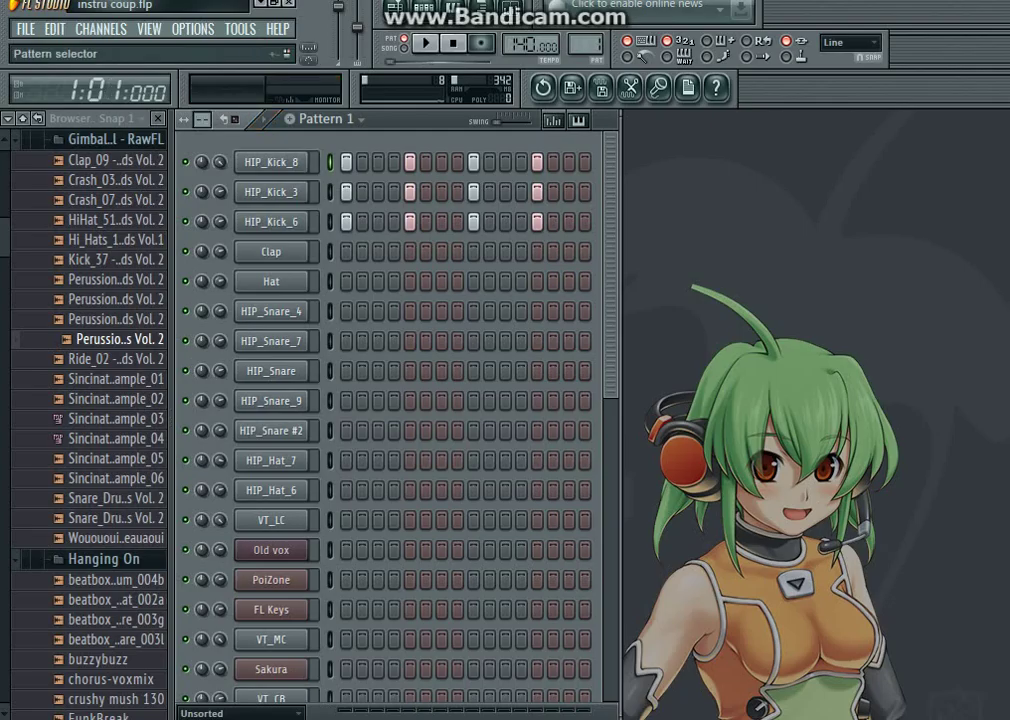
- Switch to snare Pattern 2 and hi-hat Pattern 3 in turn, playing each one back on its own
{"action": "left_click_drag", "start_coordinate": [585, 44], "coordinate": [585, 34]}
{"action": "key", "text": "space"}
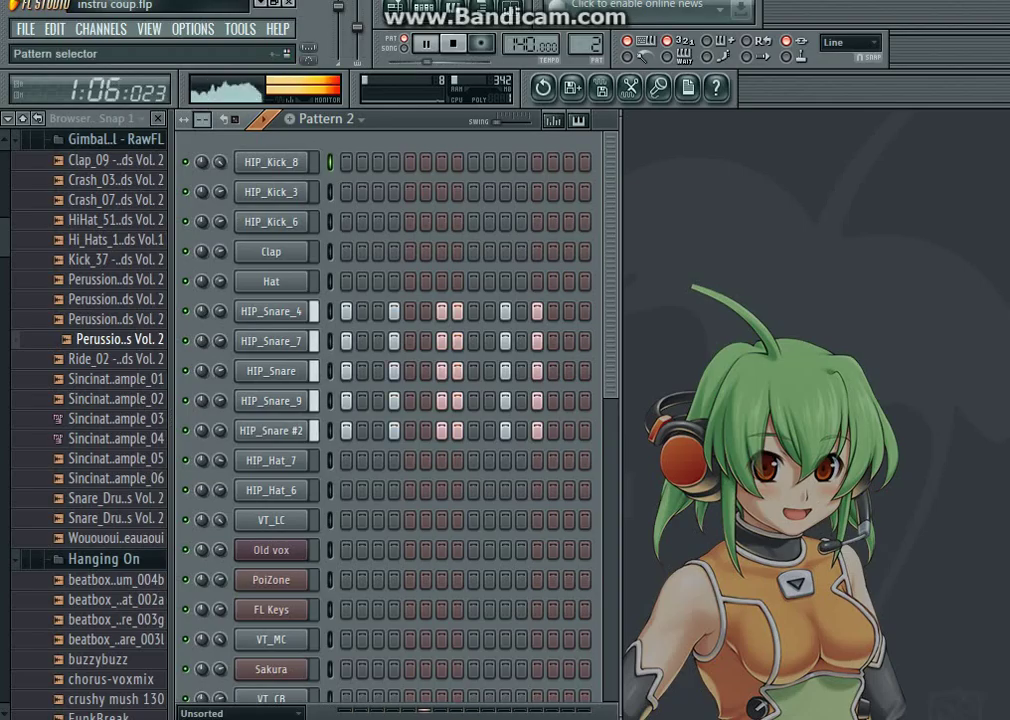
{"action": "key", "text": "space"}
{"action": "key", "text": "KP_Add"}
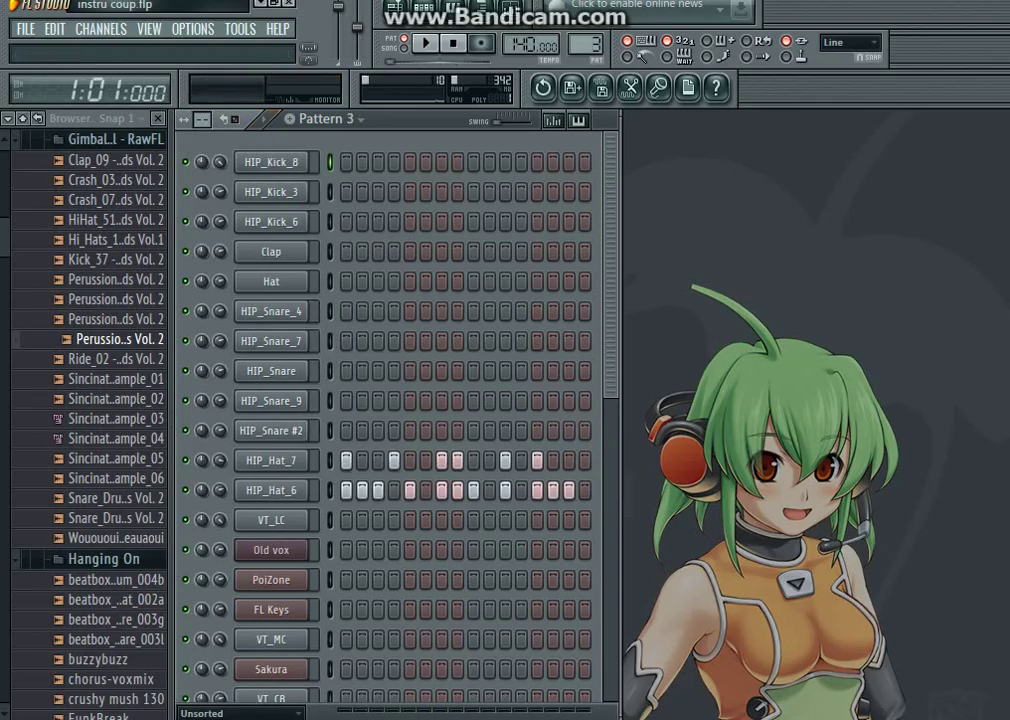
{"action": "key", "text": "space"}
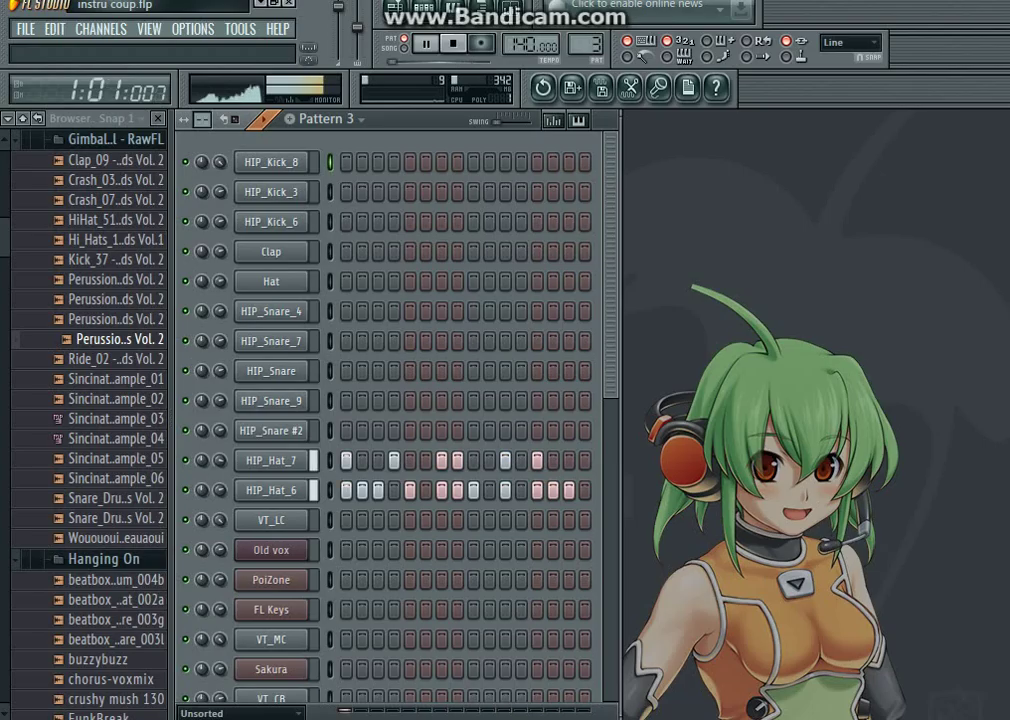
{"action": "key", "text": "space"}
- Switch to Pattern 4 with the VT_LC and VT_MC percussion and play it back
{"action": "key", "text": "KP_Add"}
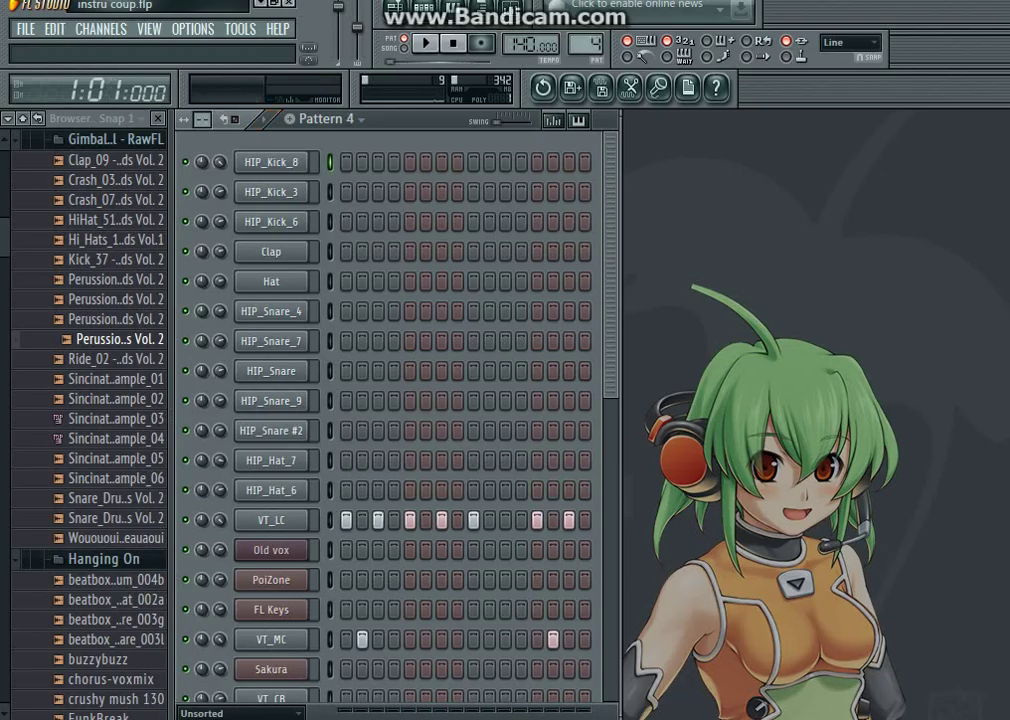
{"action": "key", "text": "space"}
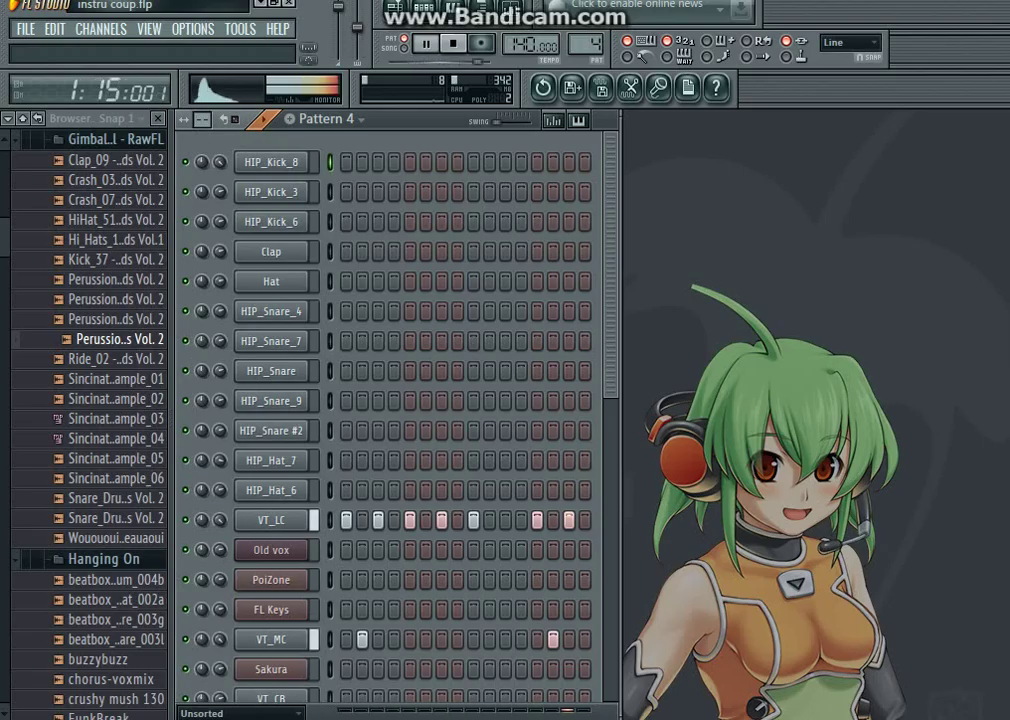
{"action": "key", "text": "space"}
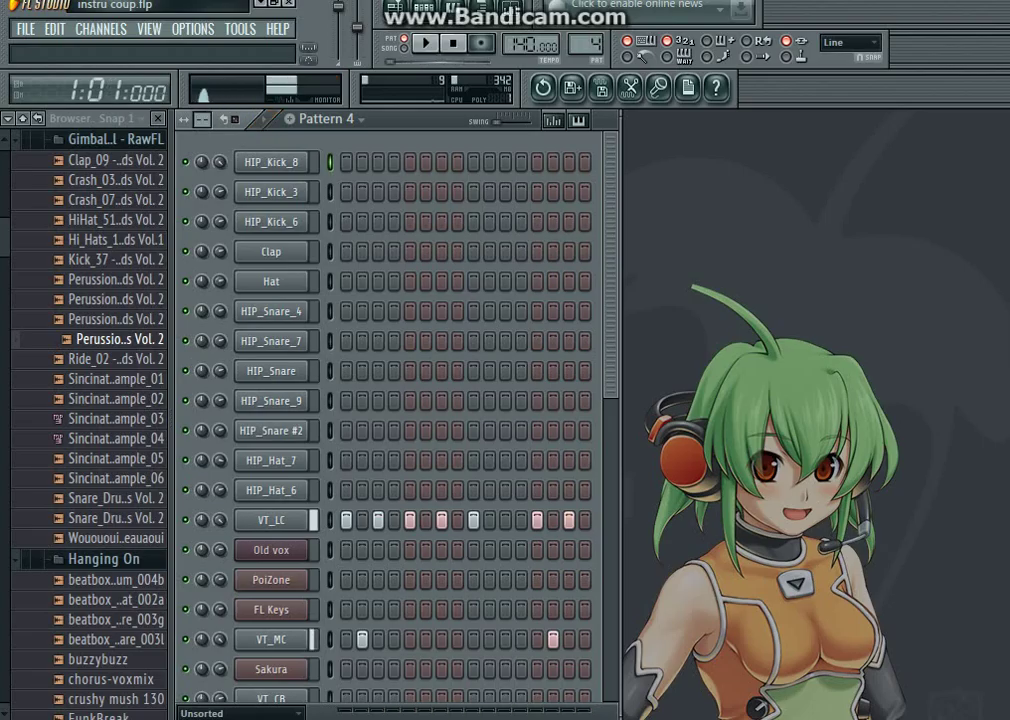
- Play Pattern 5 and examine the Old vox channel's piano roll notes and synth settings
{"action": "key", "text": "KP_Add"}
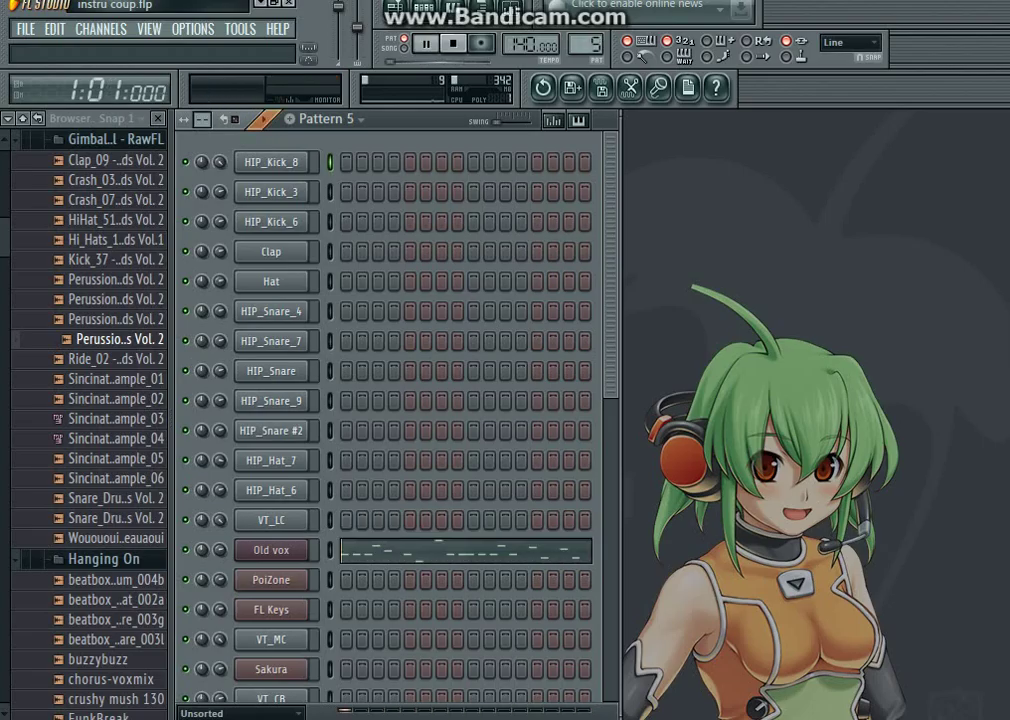
{"action": "key", "text": "space"}
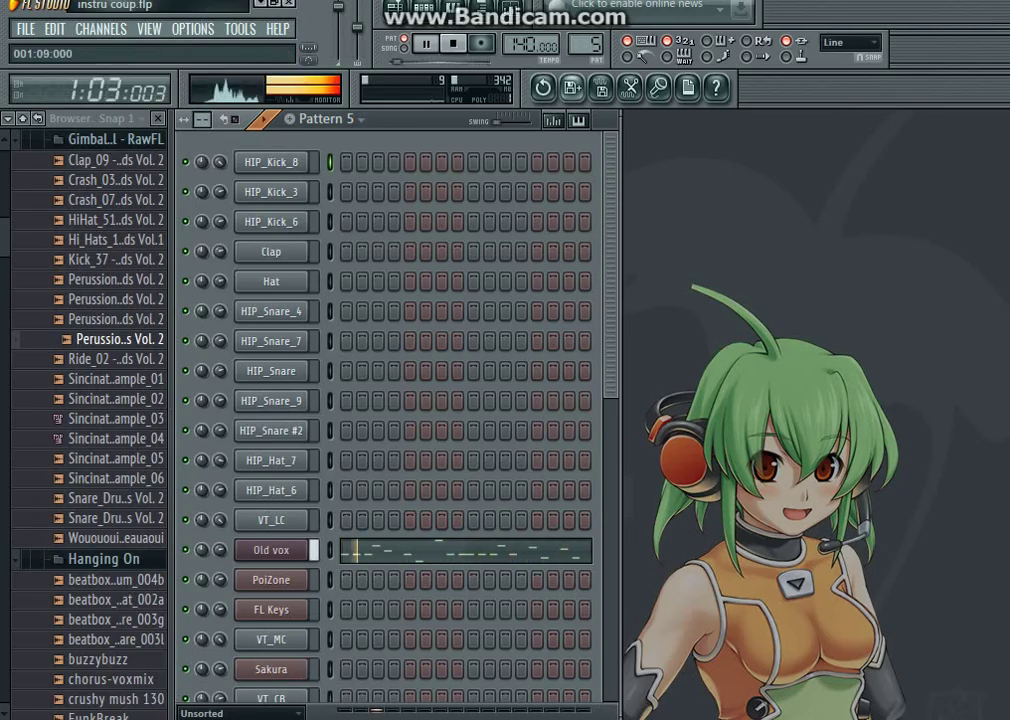
{"action": "key", "text": "F7"}
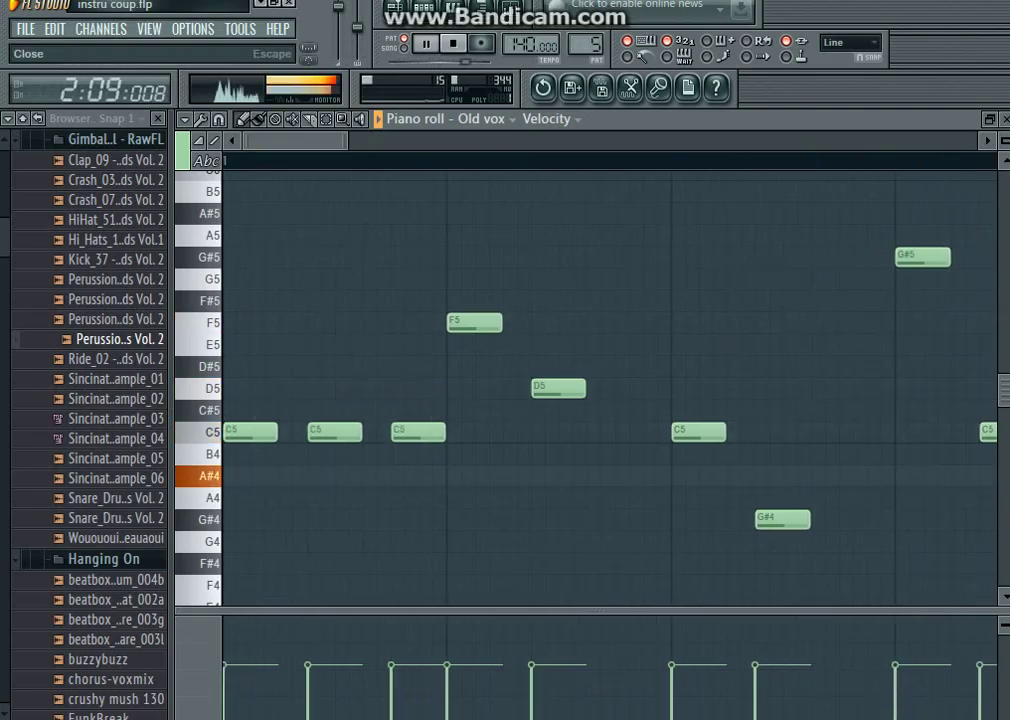
{"action": "key", "text": "Escape"}
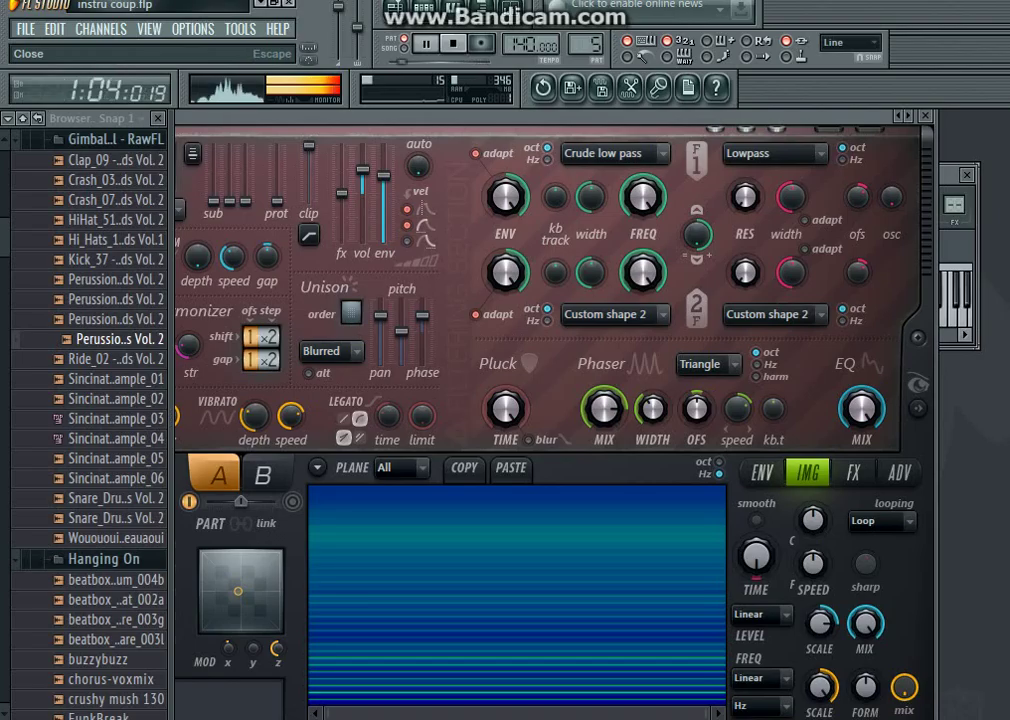
{"action": "key", "text": "Escape"}
{"action": "key", "text": "space"}
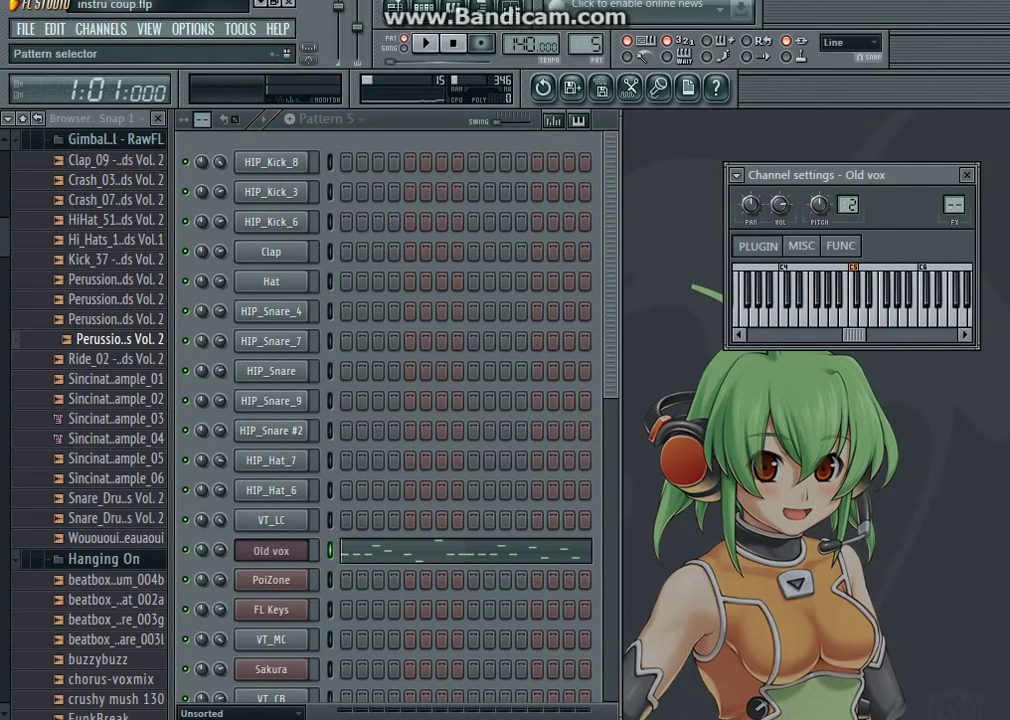
- Switch to Pattern 6 and examine the PoiZone bass note in the piano roll during playback
{"action": "left_click_drag", "start_coordinate": [585, 44], "coordinate": [585, 37]}
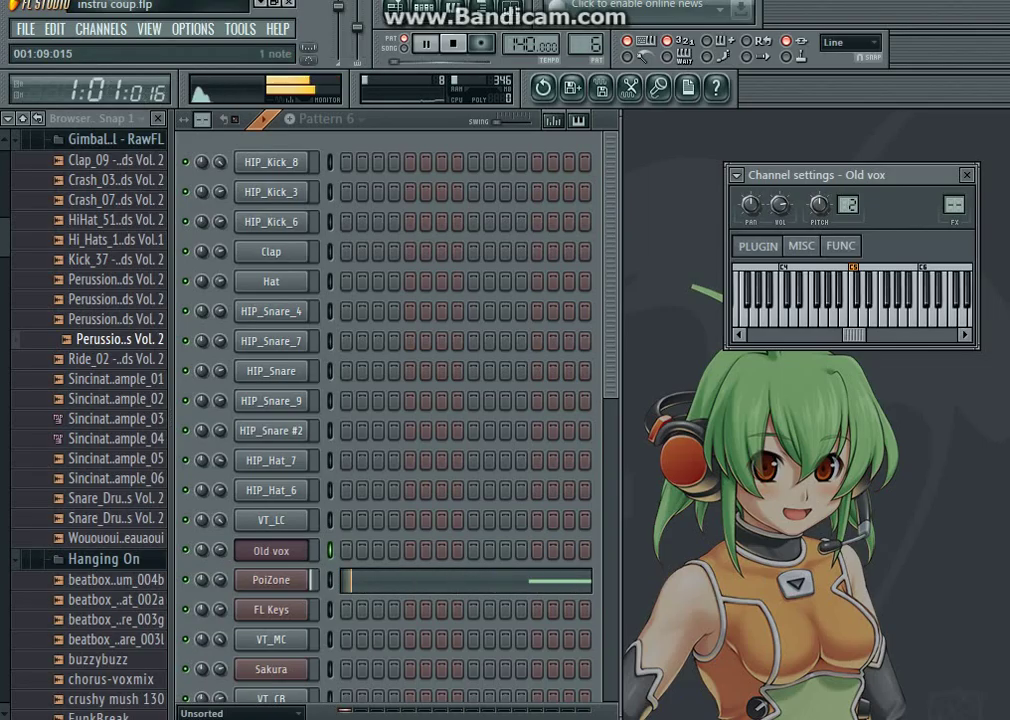
{"action": "left_click", "coordinate": [468, 581]}
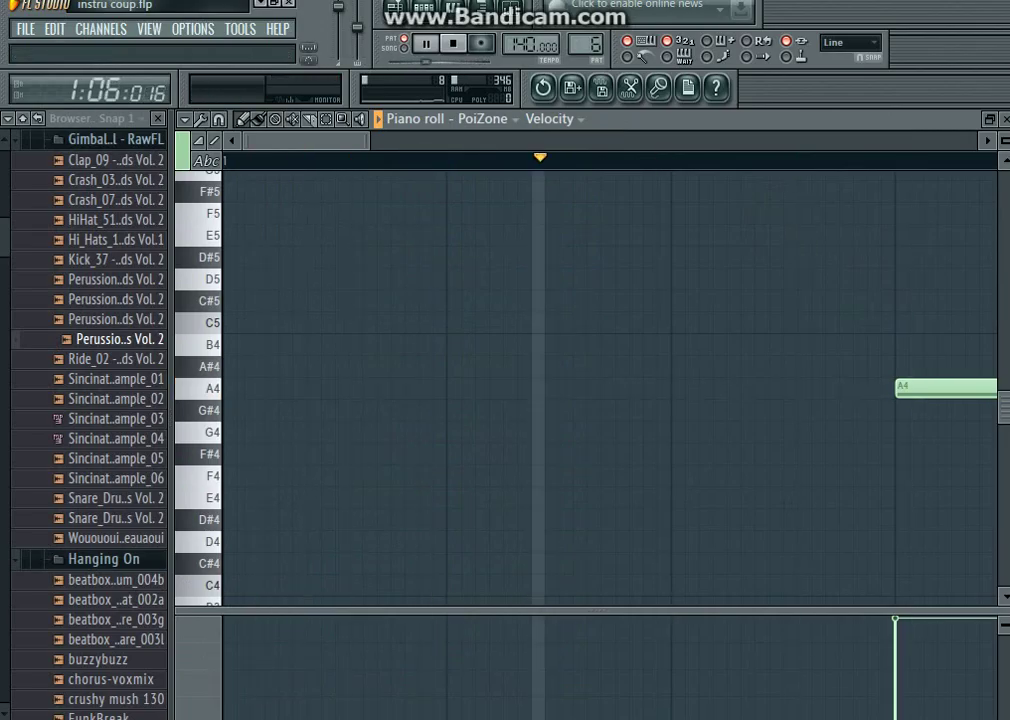
{"action": "left_click_drag", "start_coordinate": [325, 141], "coordinate": [345, 141]}
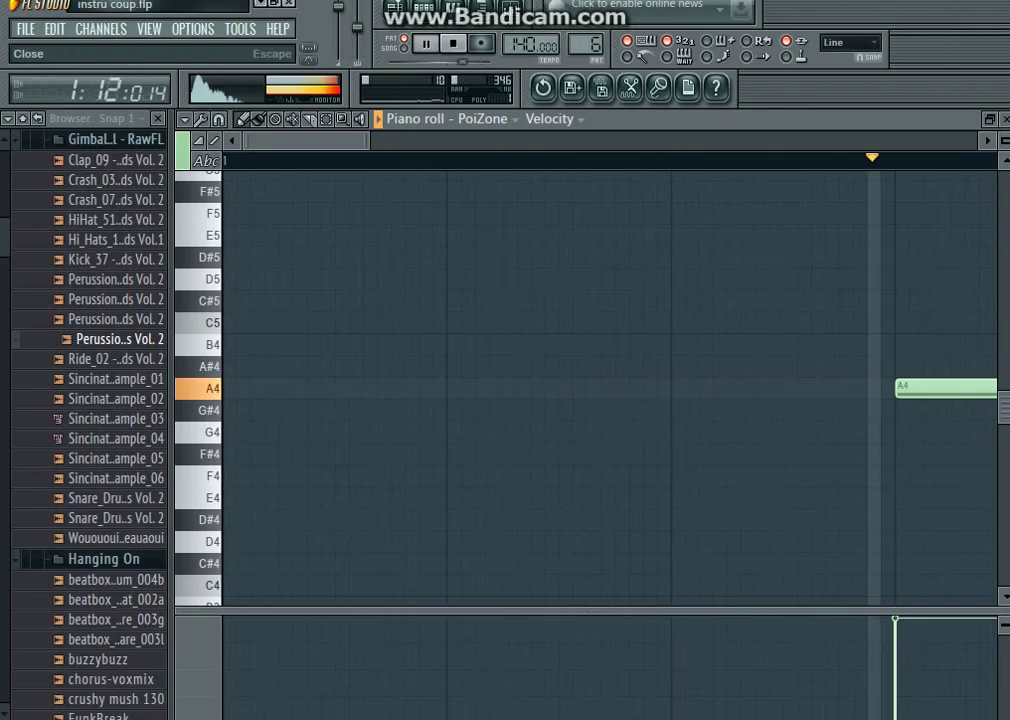
{"action": "key", "text": "Escape"}
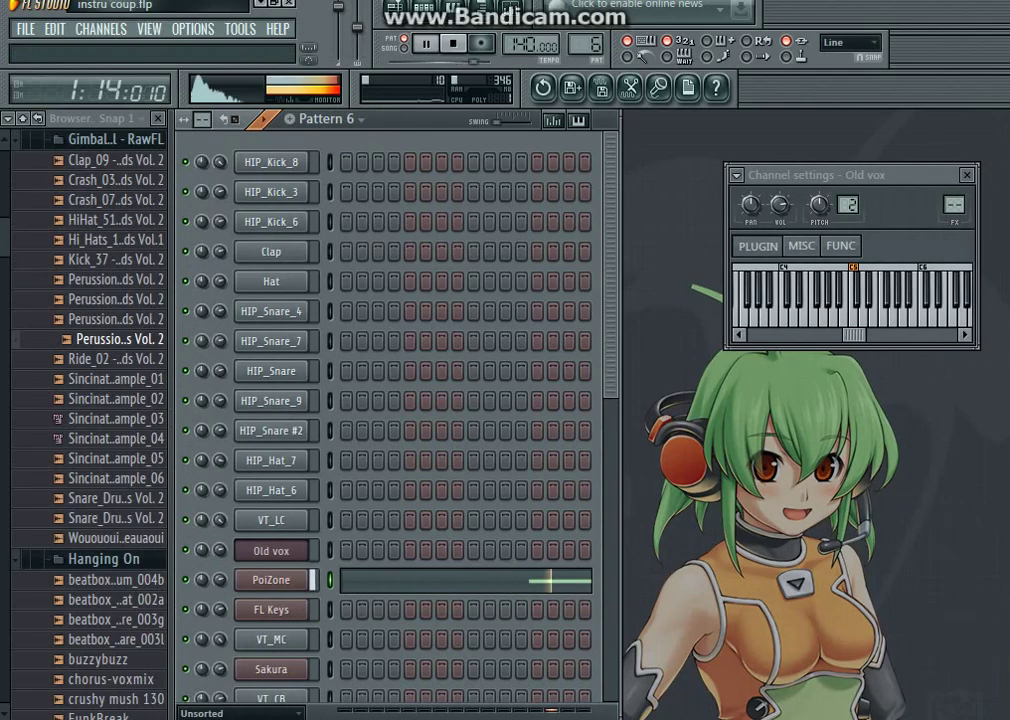
{"action": "scroll", "coordinate": [430, 425], "scroll_direction": "down", "scroll_amount": 3}
{"action": "key", "text": "space"}
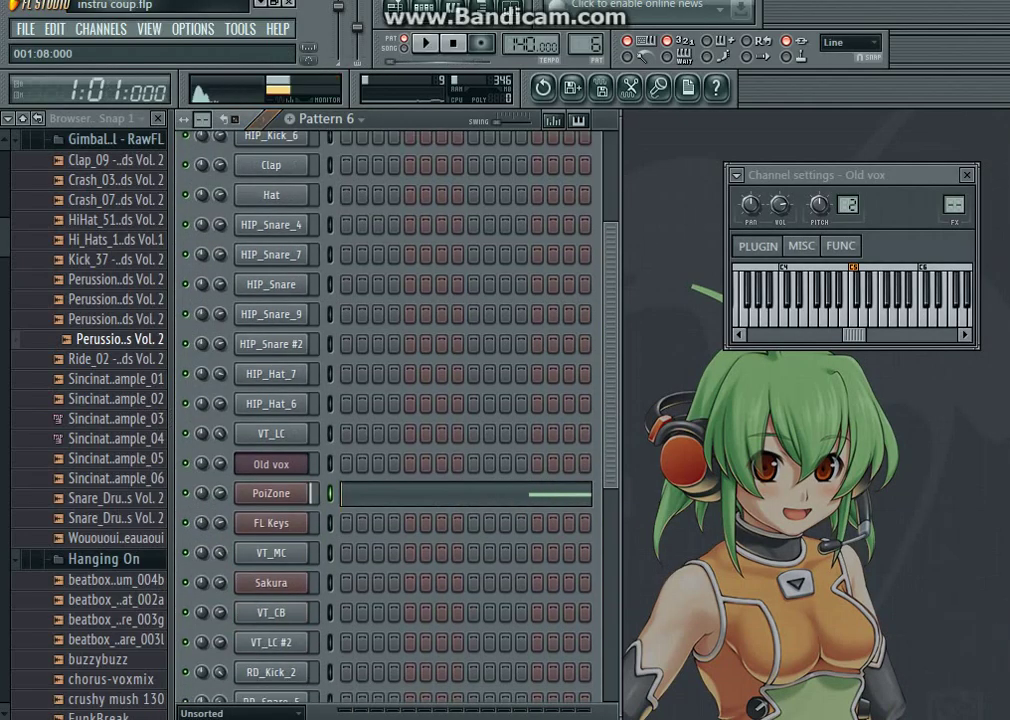
- Switch to Pattern 7 and examine the full FL Keys note sequence in the piano roll during playback
{"action": "scroll", "coordinate": [586, 44], "scroll_direction": "up", "scroll_amount": 1}
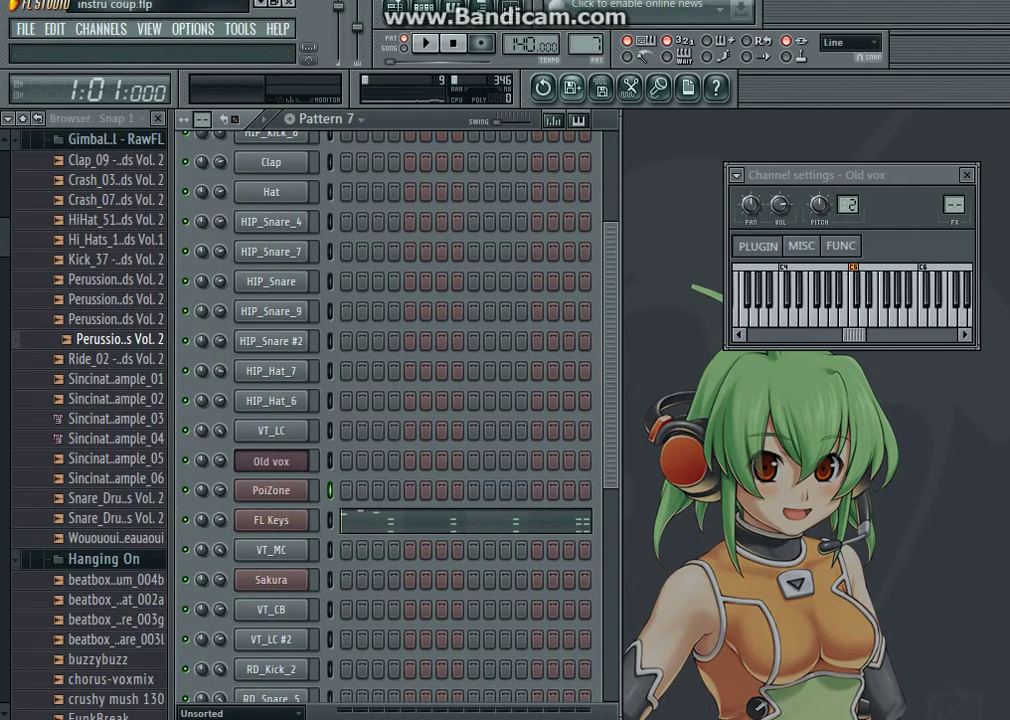
{"action": "key", "text": "space"}
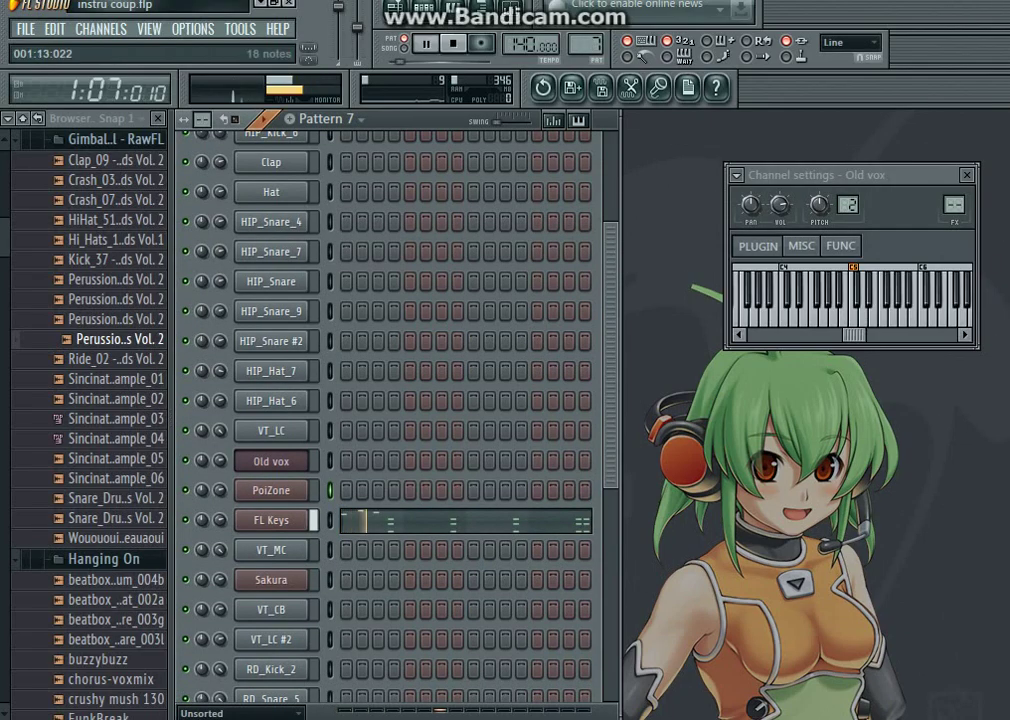
{"action": "left_click", "coordinate": [393, 520]}
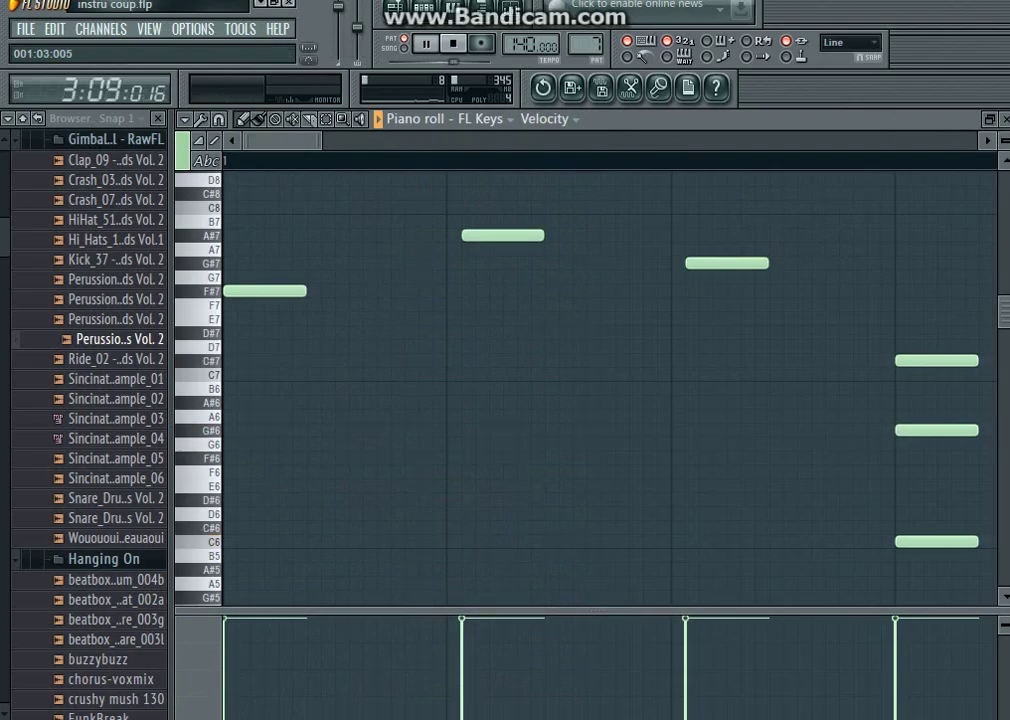
{"action": "scroll", "coordinate": [347, 430], "scroll_direction": "down", "scroll_amount": 8}
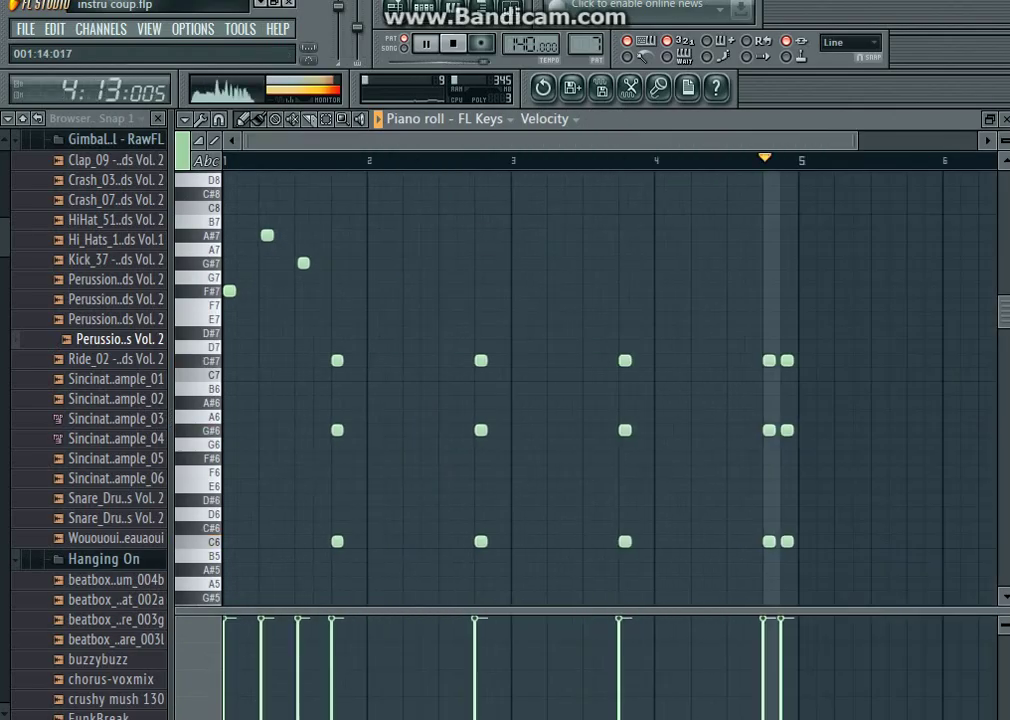
{"action": "scroll", "coordinate": [347, 430], "scroll_direction": "down", "scroll_amount": 2}
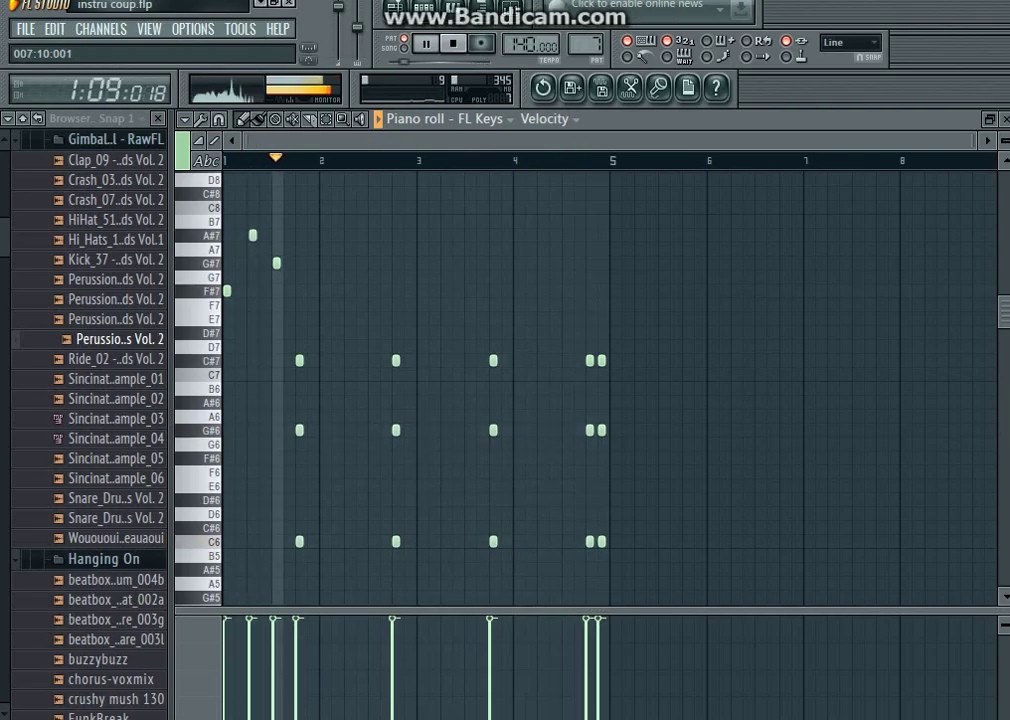
{"action": "left_click", "coordinate": [1006, 119]}
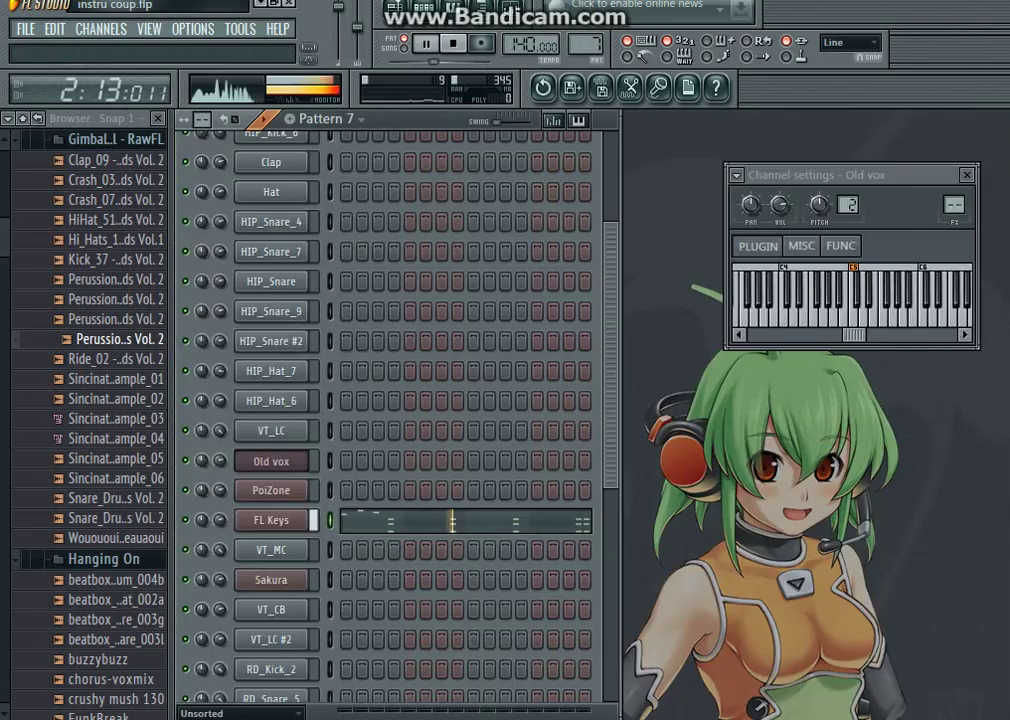
{"action": "key", "text": "space"}
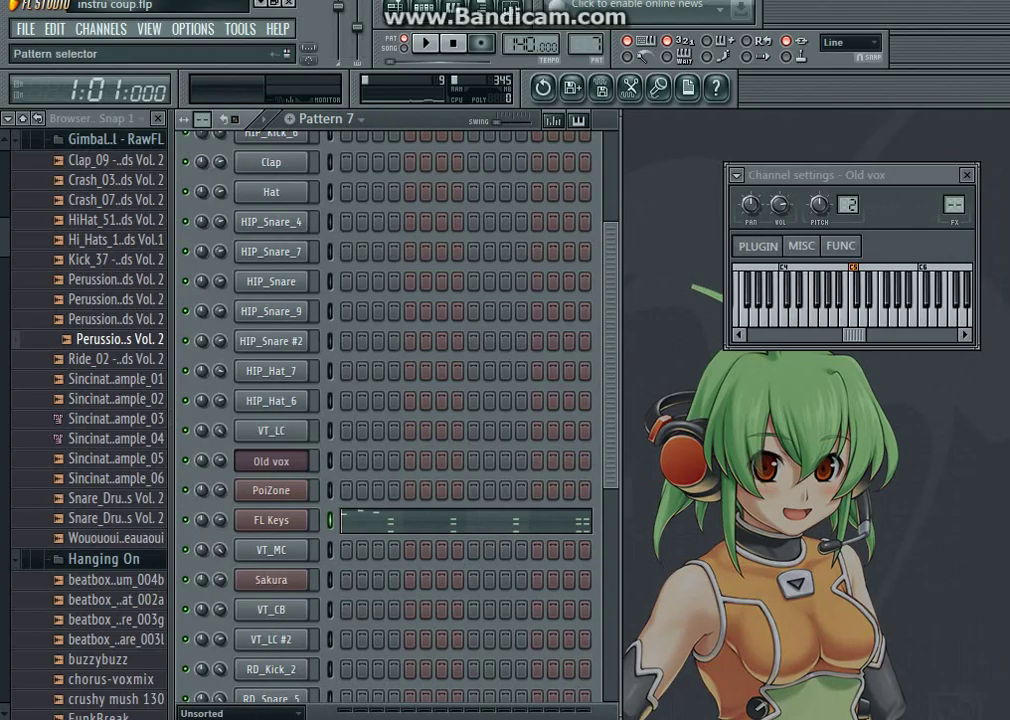
- Switch to Pattern 8 and examine all the VT_CB notes in the piano roll during playback
{"action": "scroll", "coordinate": [586, 44], "scroll_direction": "up", "scroll_amount": 1}
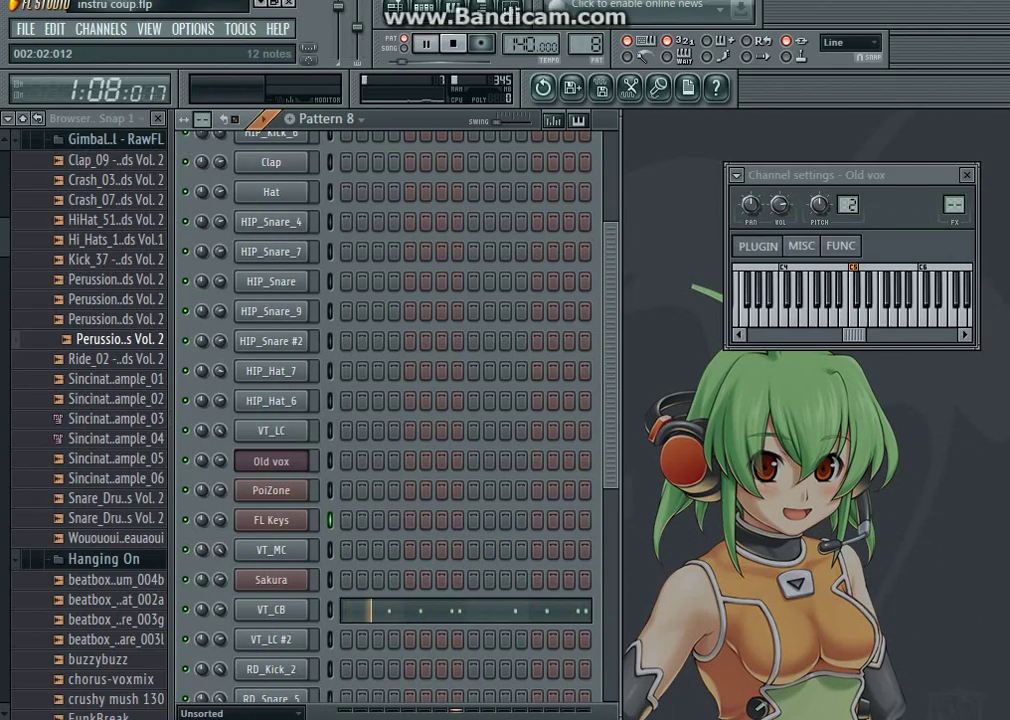
{"action": "left_click", "coordinate": [407, 610]}
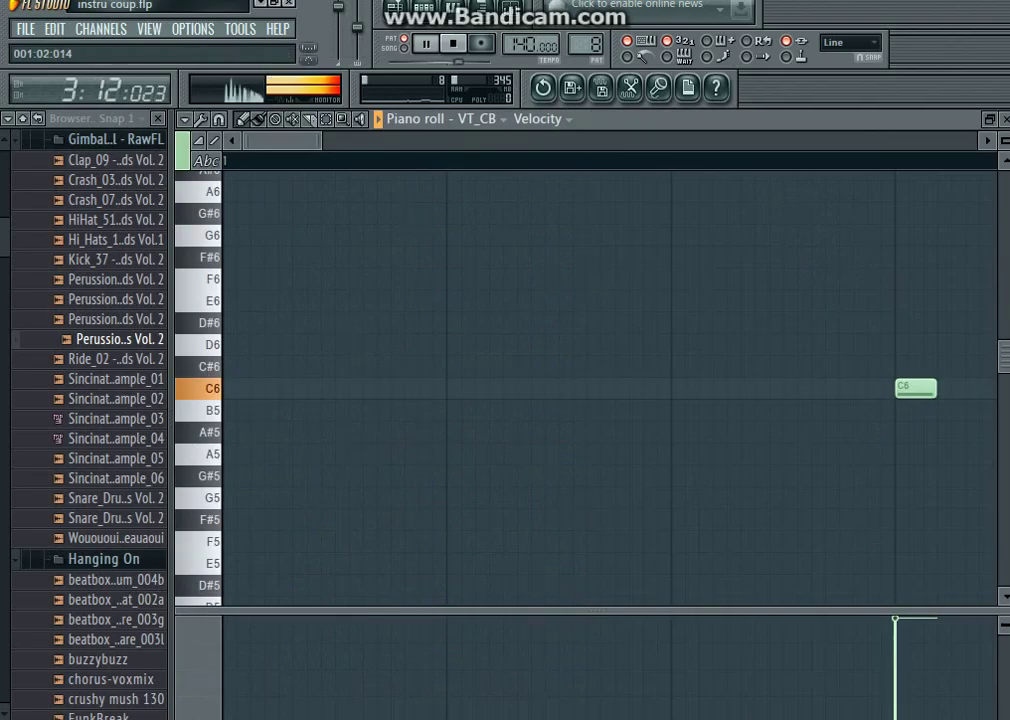
{"action": "left_click_drag", "start_coordinate": [317, 141], "coordinate": [972, 141]}
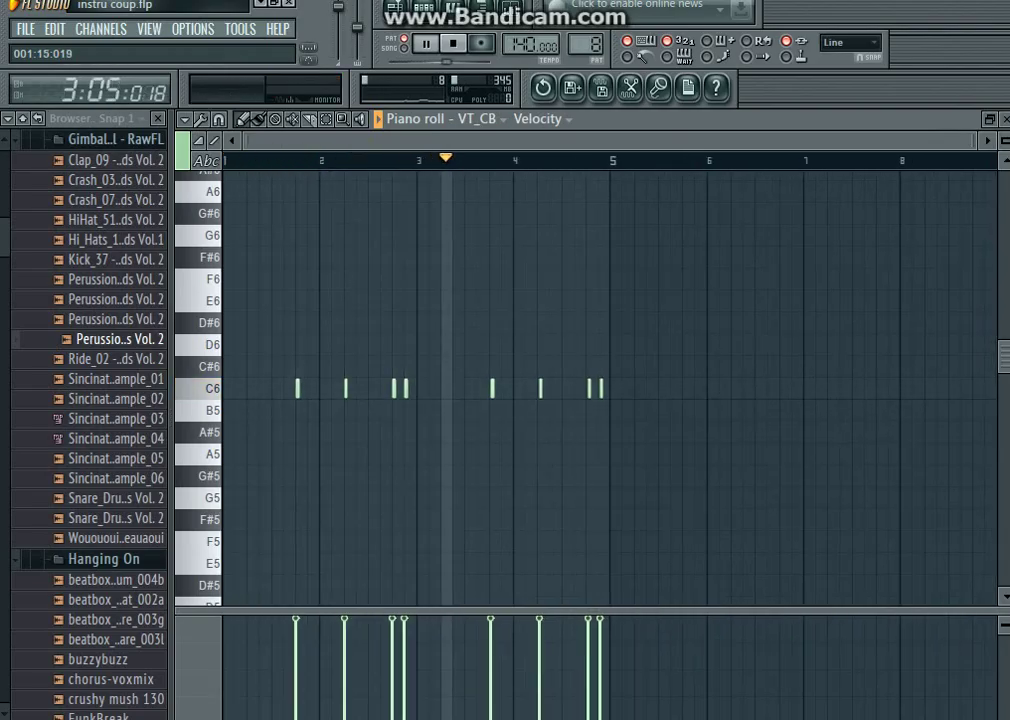
{"action": "key", "text": "space"}
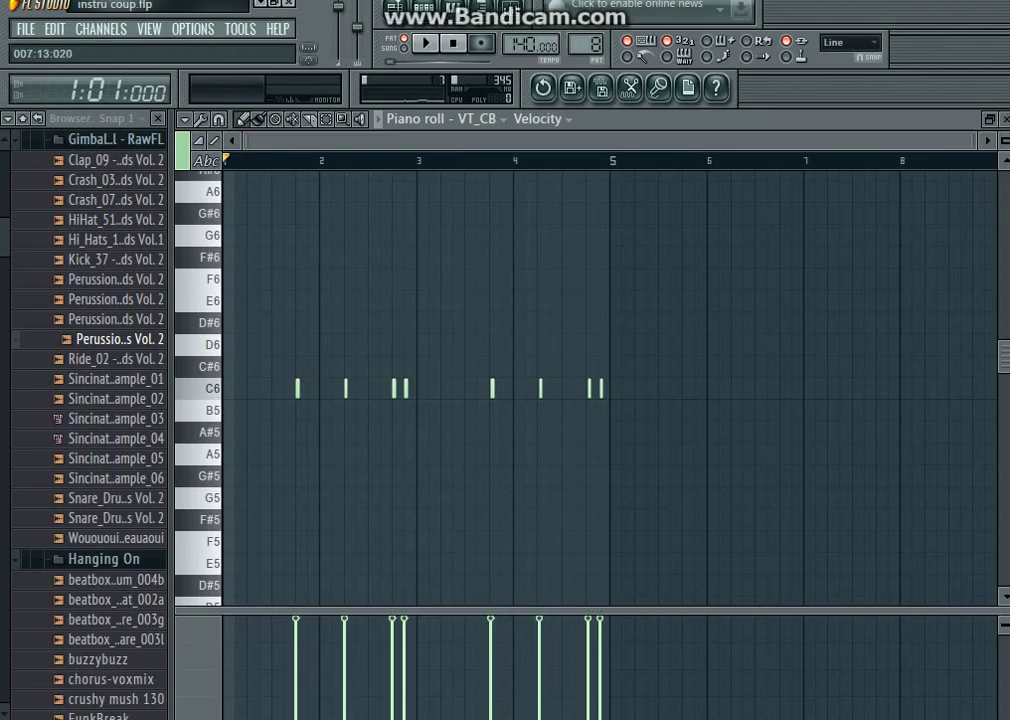
{"action": "key", "text": "Escape"}
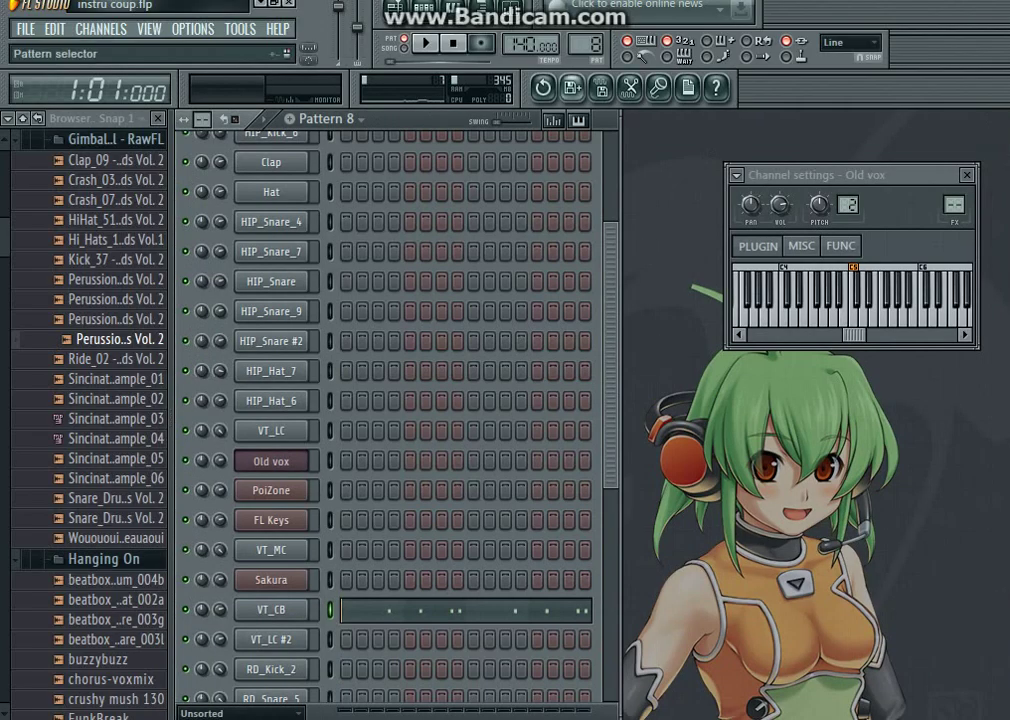
- Switch to Pattern 9 and examine the full Sakura note sequence in the piano roll during playback
{"action": "scroll", "coordinate": [586, 44], "scroll_direction": "up", "scroll_amount": 1}
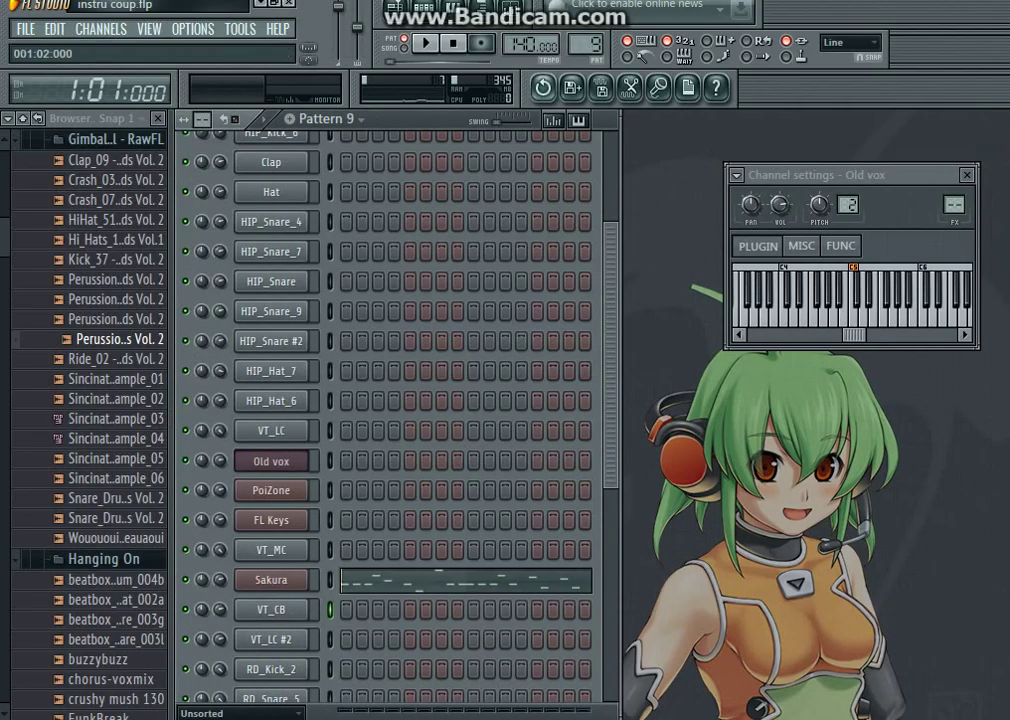
{"action": "key", "text": "F7"}
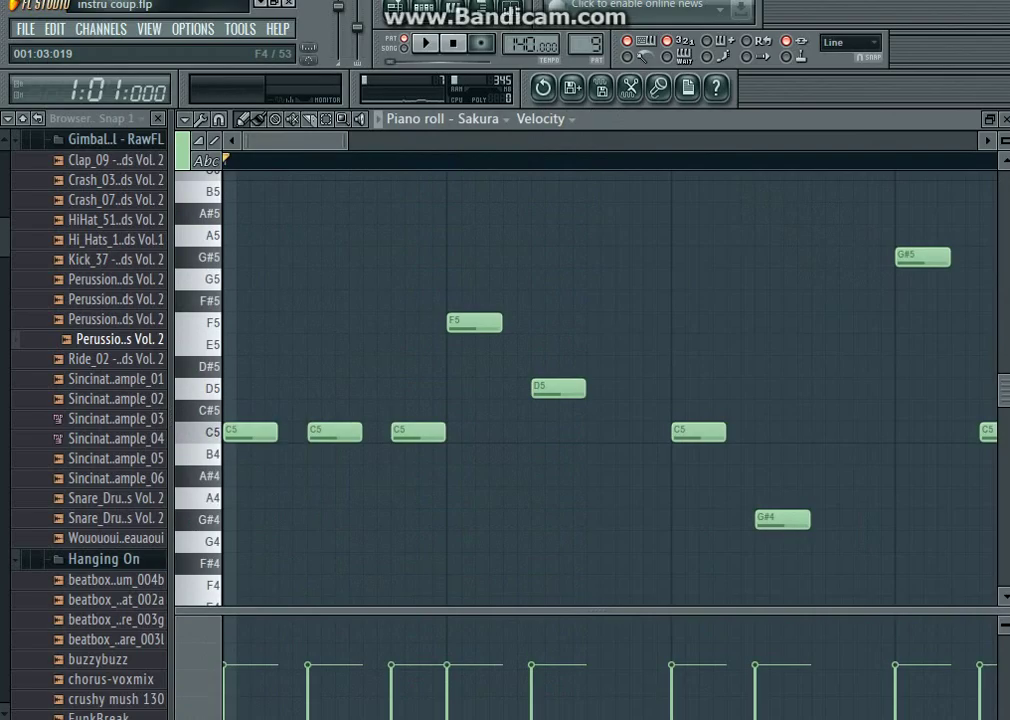
{"action": "key", "text": "space"}
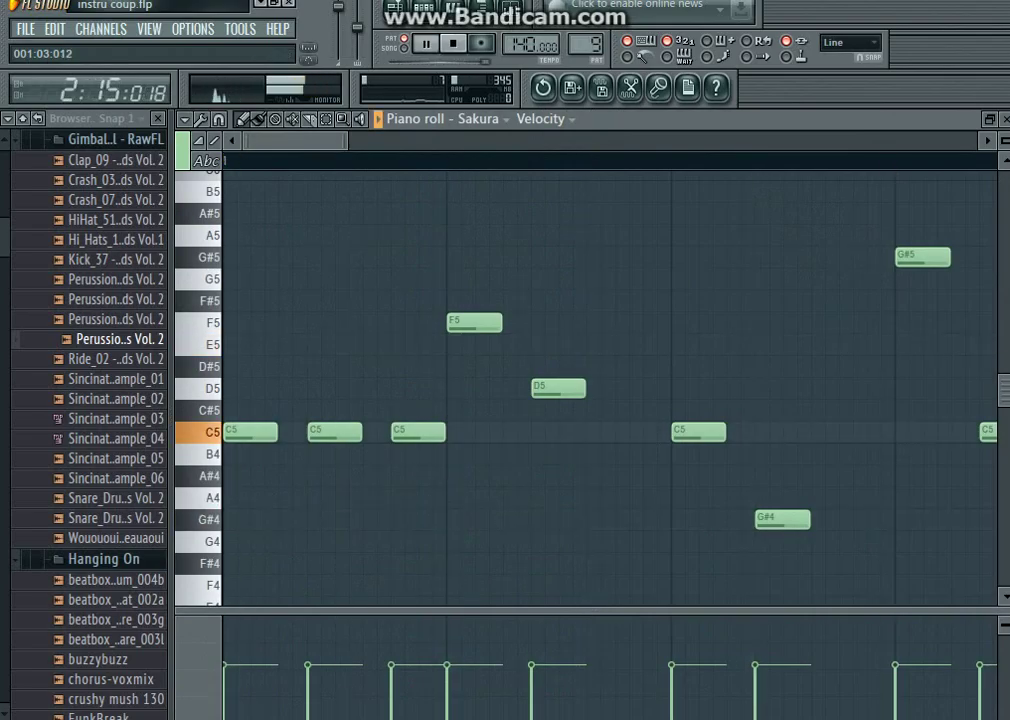
{"action": "scroll", "coordinate": [364, 388], "scroll_direction": "down", "scroll_amount": 4}
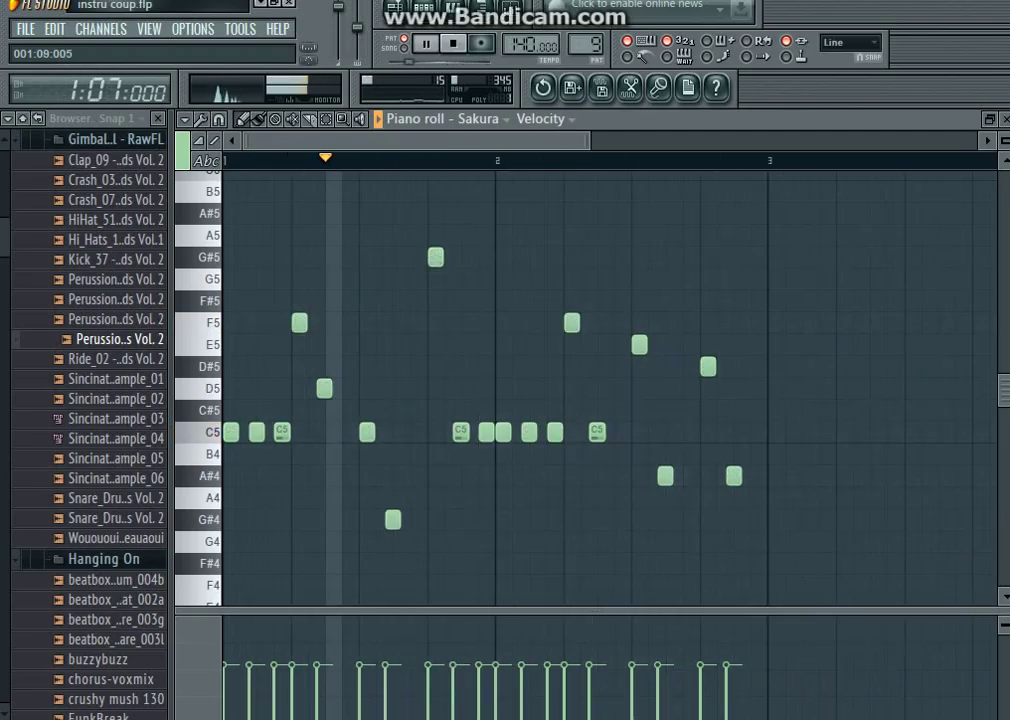
{"action": "key", "text": "space"}
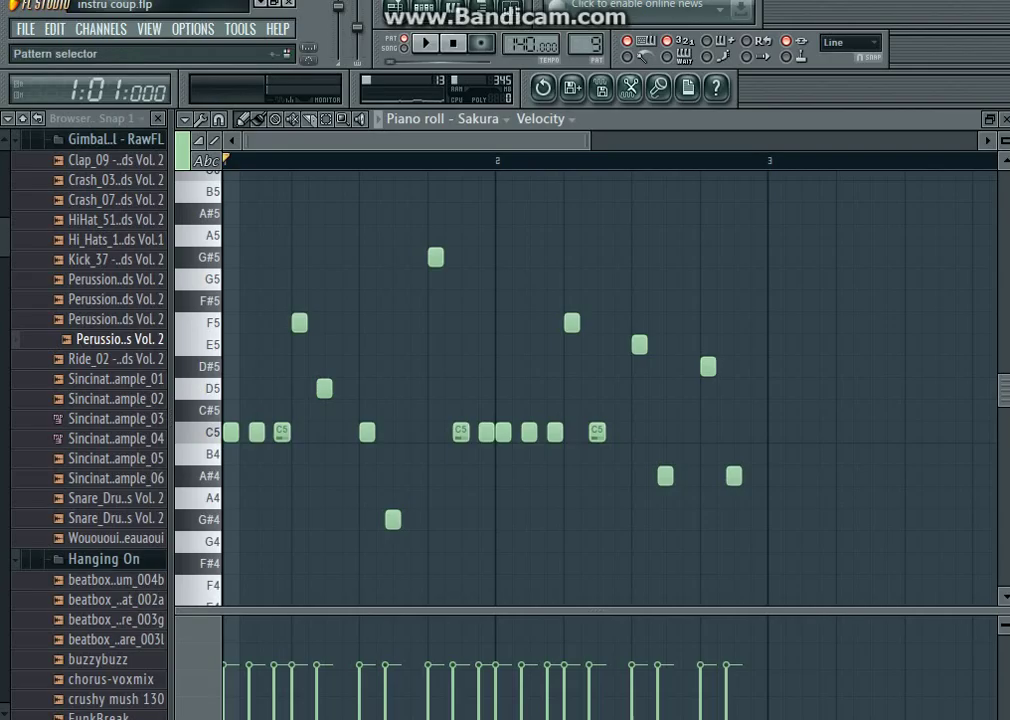
- Switch to Pattern 10 and examine all of its Sakura notes in the piano roll during playback
{"action": "left_click_drag", "start_coordinate": [586, 44], "coordinate": [586, 36]}
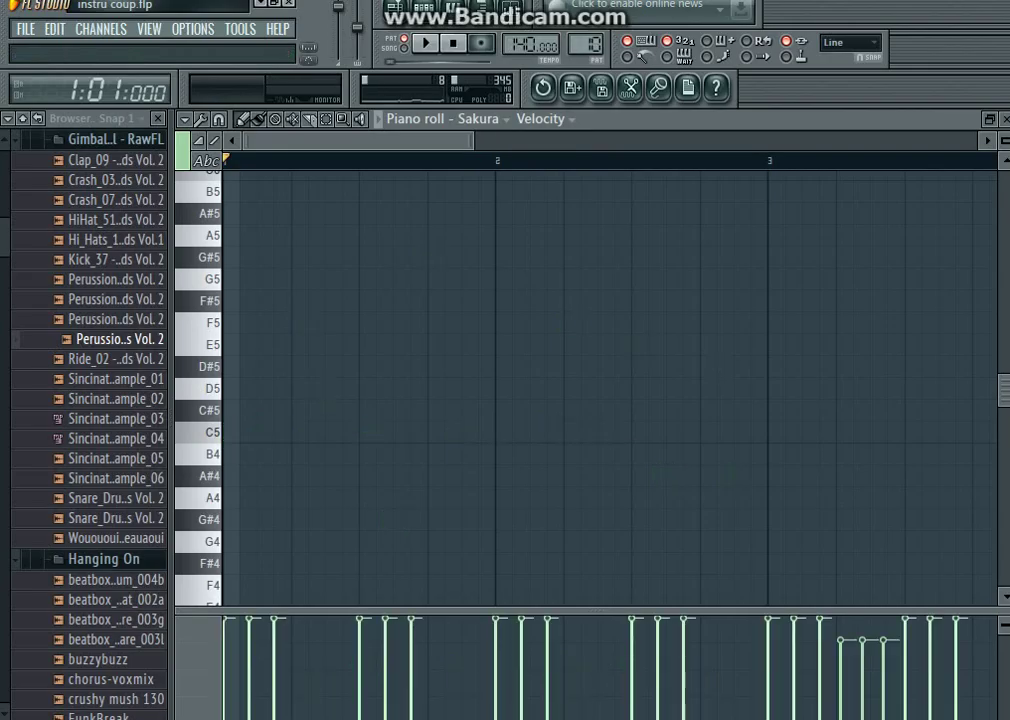
{"action": "mouse_move", "coordinate": [358, 141]}
{"action": "left_mouse_down"}
{"action": "mouse_move", "coordinate": [494, 141]}
{"action": "mouse_move", "coordinate": [361, 141]}
{"action": "left_mouse_up"}
{"action": "scroll", "coordinate": [404, 234], "scroll_direction": "up", "scroll_amount": 6}
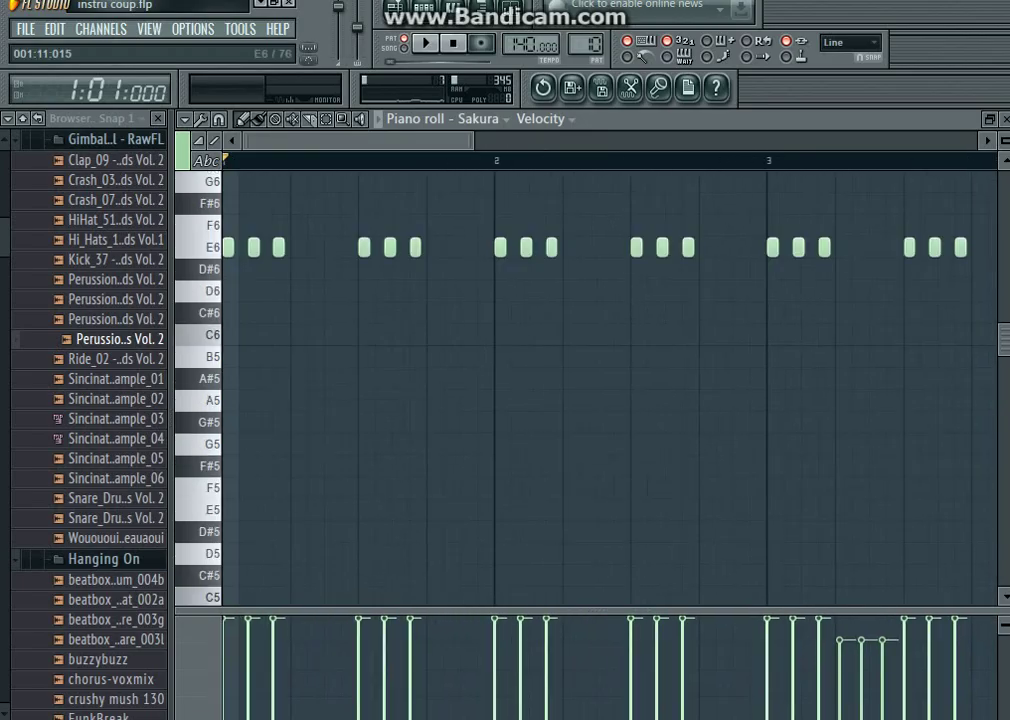
{"action": "key", "text": "space"}
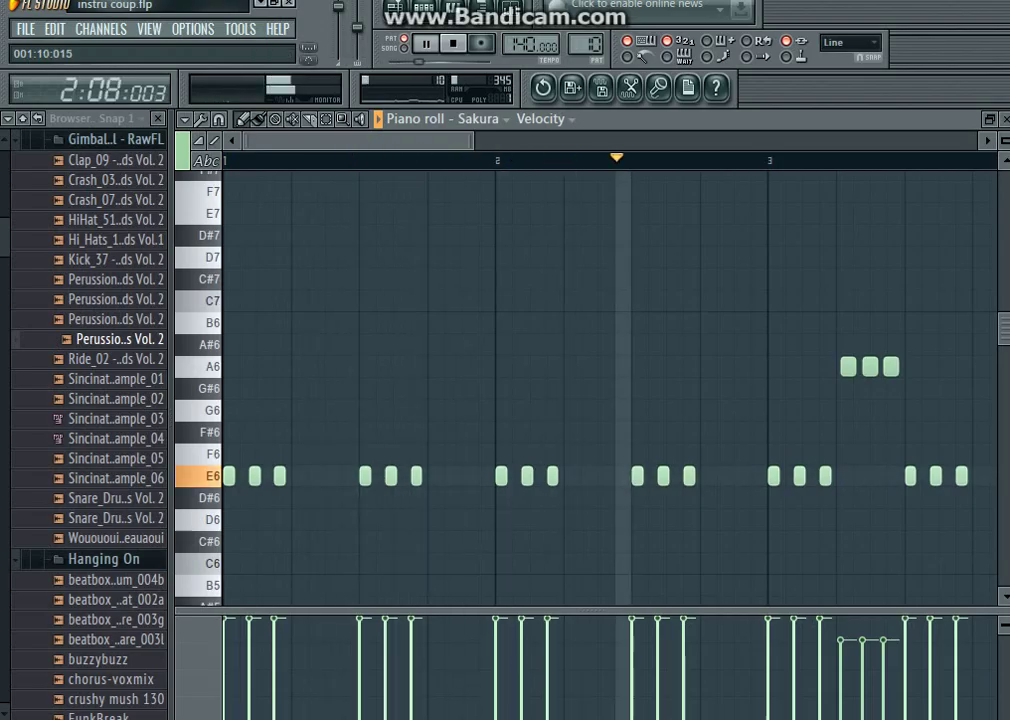
{"action": "scroll", "coordinate": [384, 160], "scroll_direction": "down", "scroll_amount": 4}
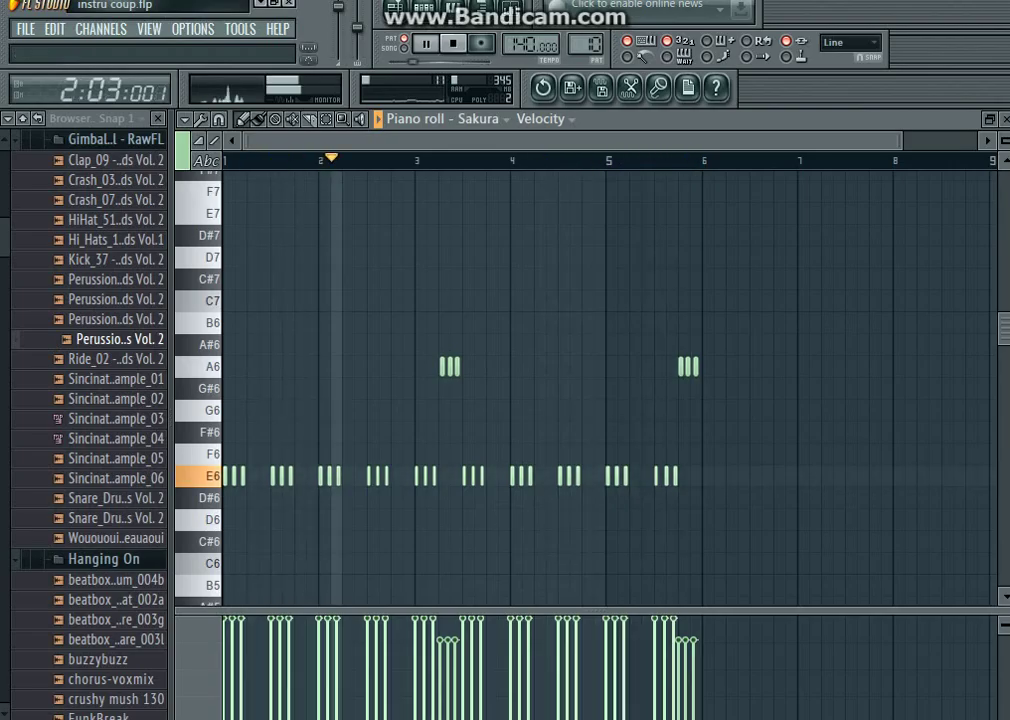
{"action": "key", "text": "space"}
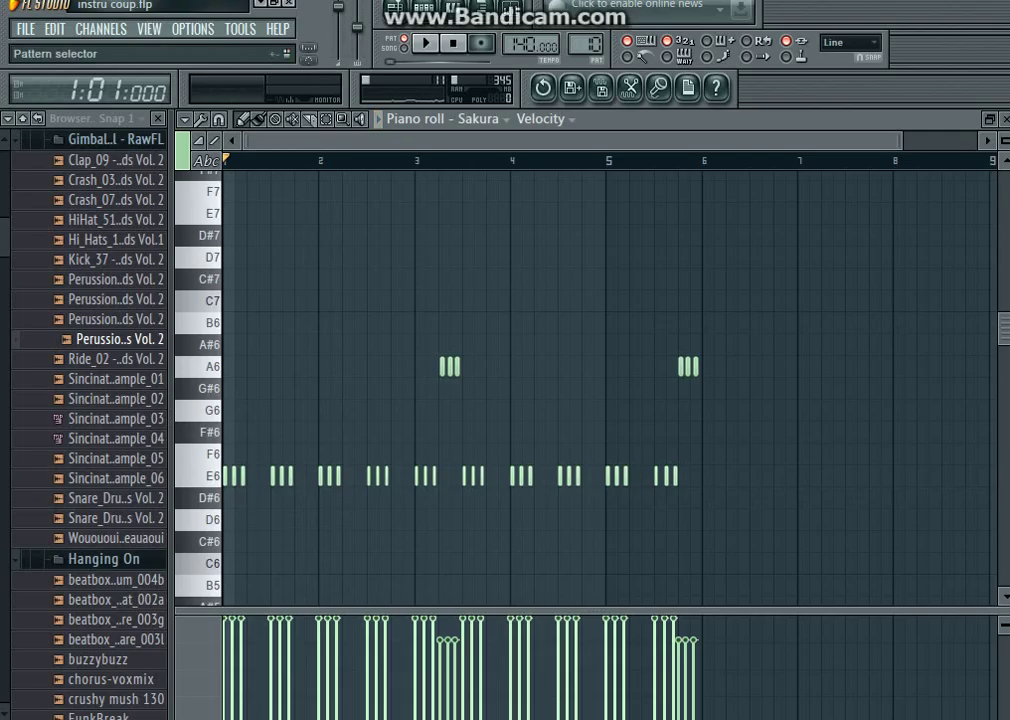
- Switch to Pattern 11, play it and look through the Sakura piano roll's pitch range for notes
{"action": "left_click_drag", "start_coordinate": [586, 44], "coordinate": [586, 38]}
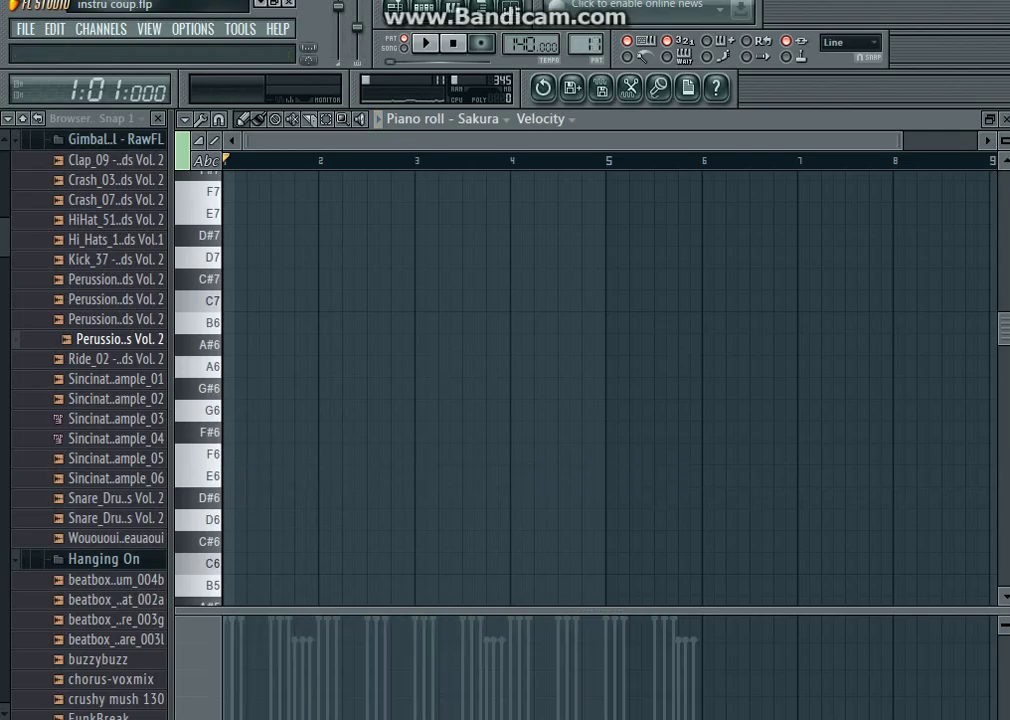
{"action": "scroll", "coordinate": [600, 257], "scroll_direction": "up", "scroll_amount": 10}
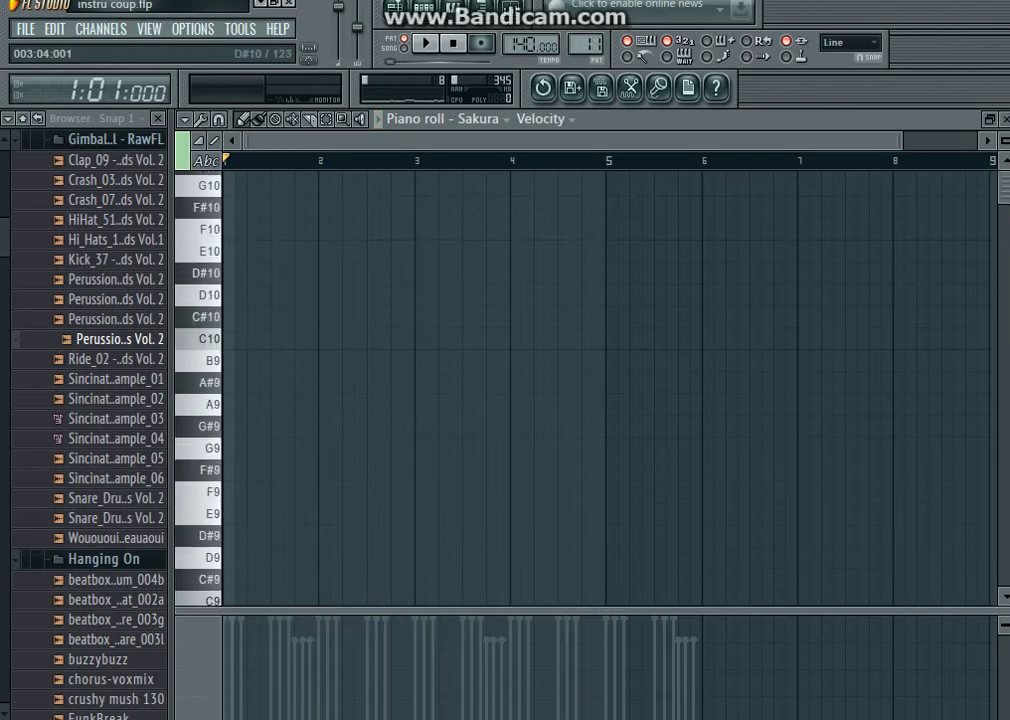
{"action": "scroll", "coordinate": [600, 260], "scroll_direction": "down", "scroll_amount": 15}
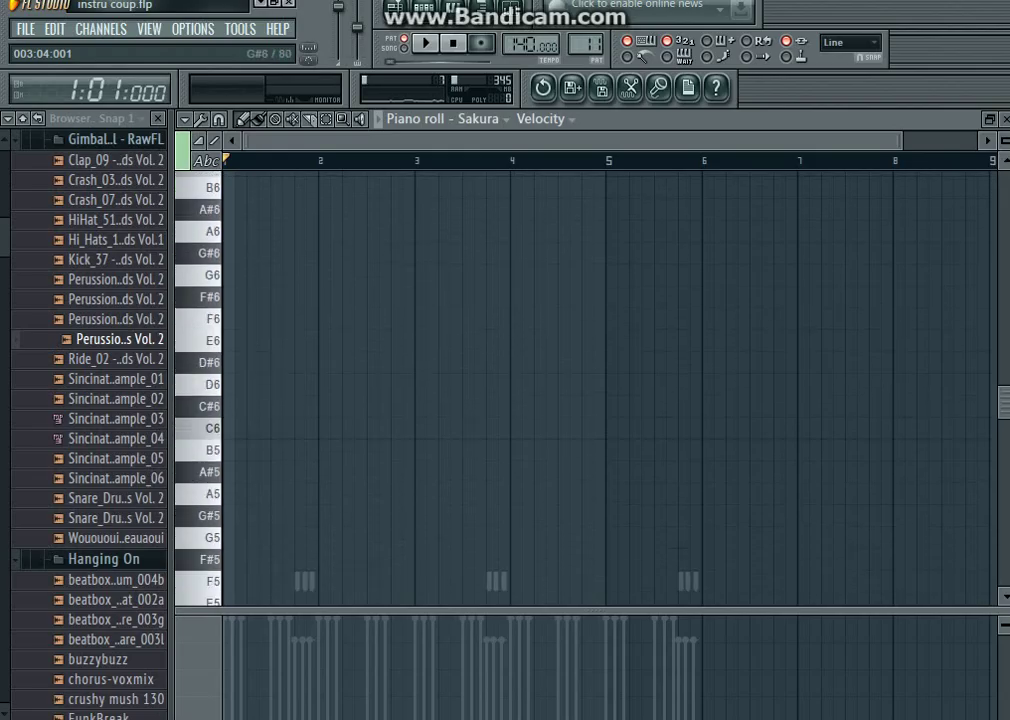
{"action": "scroll", "coordinate": [600, 260], "scroll_direction": "up", "scroll_amount": 5}
{"action": "key", "text": "space"}
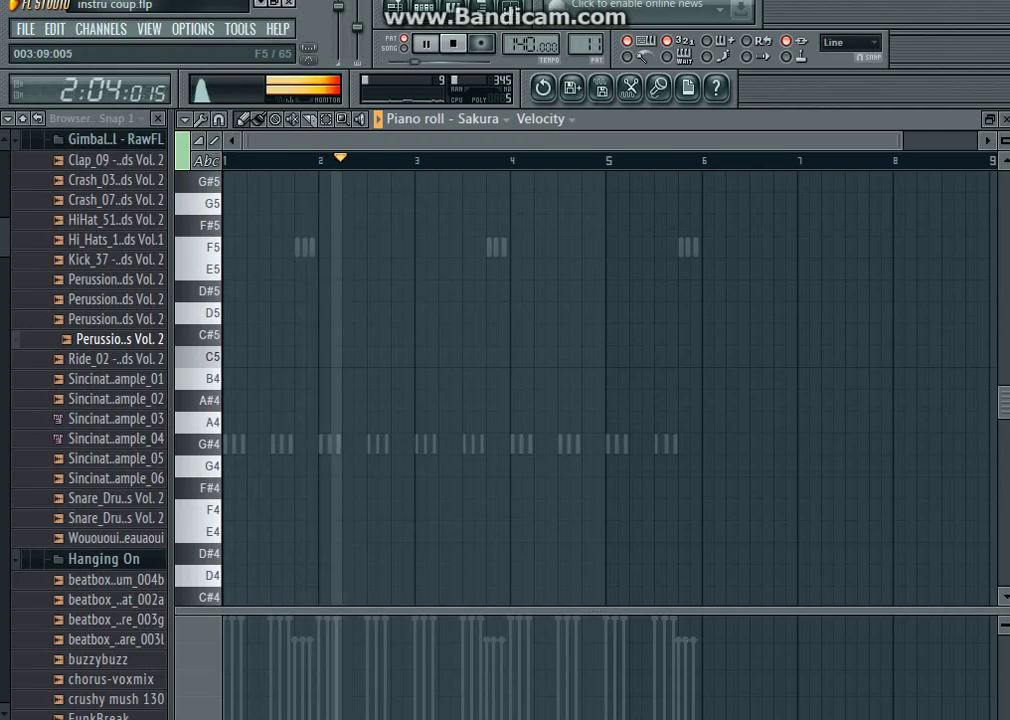
{"action": "scroll", "coordinate": [600, 390], "scroll_direction": "down", "scroll_amount": 5}
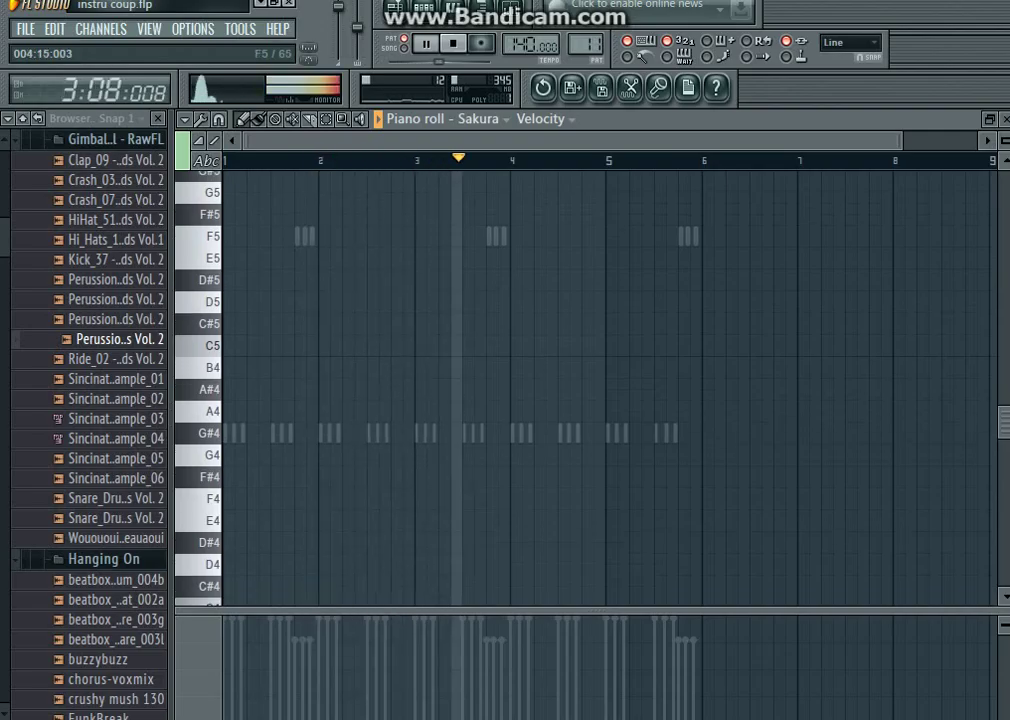
{"action": "scroll", "coordinate": [600, 390], "scroll_direction": "down", "scroll_amount": 6}
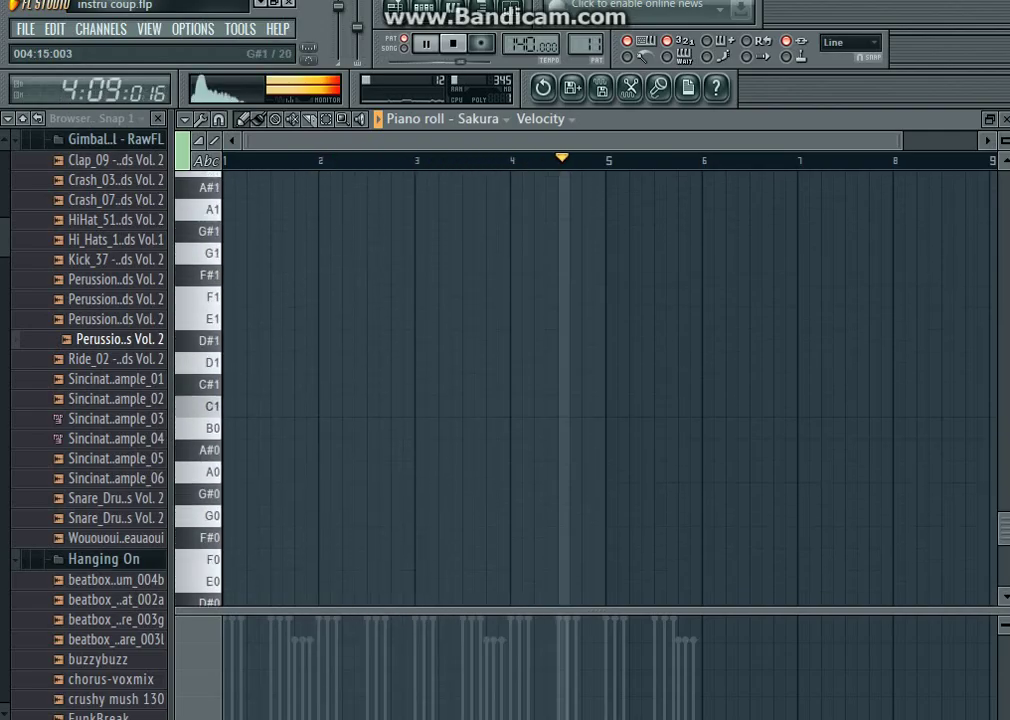
{"action": "scroll", "coordinate": [600, 390], "scroll_direction": "up", "scroll_amount": 15}
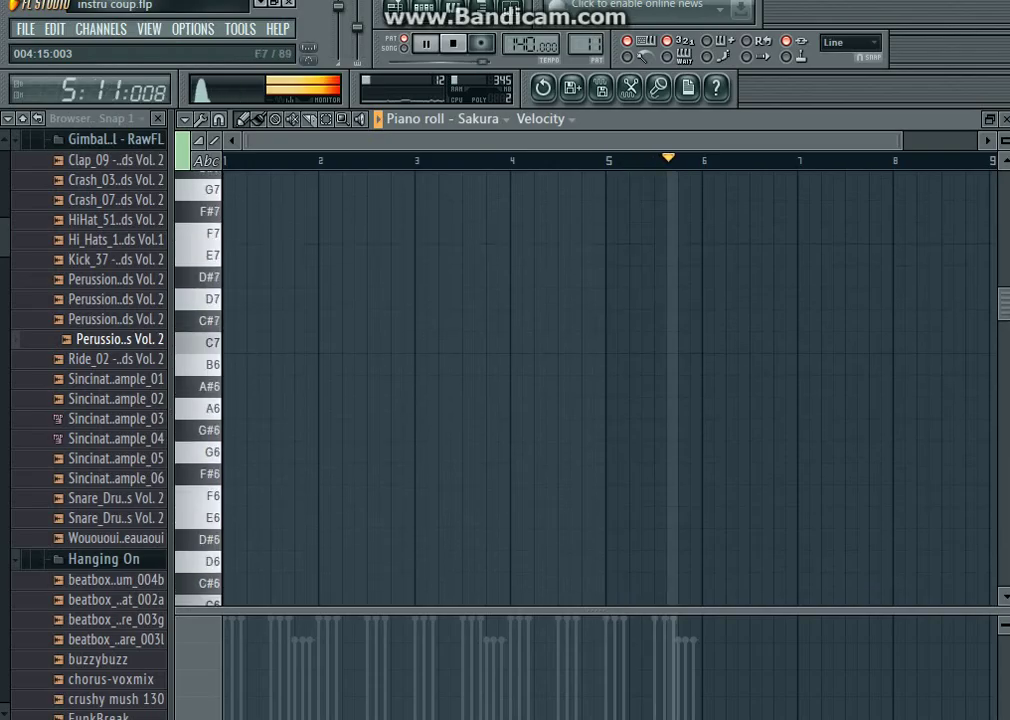
{"action": "scroll", "coordinate": [706, 213], "scroll_direction": "down", "scroll_amount": 1}
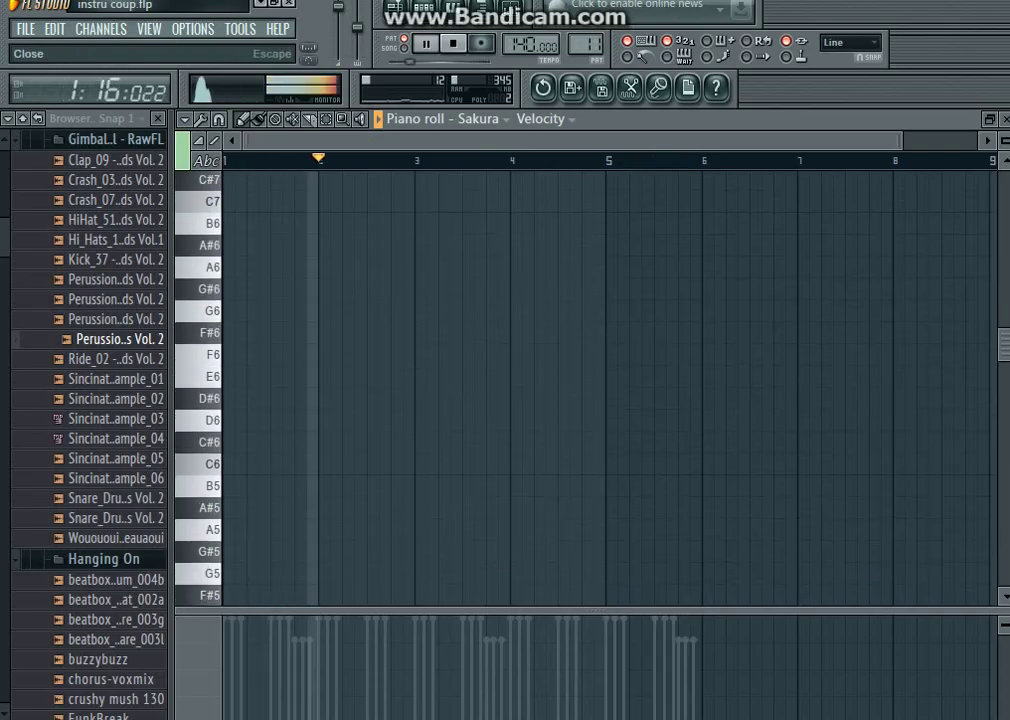
- Examine the VT_LC #2 channel's notes in Pattern 11's piano roll, and stop the playback
{"action": "left_click", "coordinate": [1005, 119]}
{"action": "scroll", "coordinate": [405, 610], "scroll_direction": "down", "scroll_amount": 2}
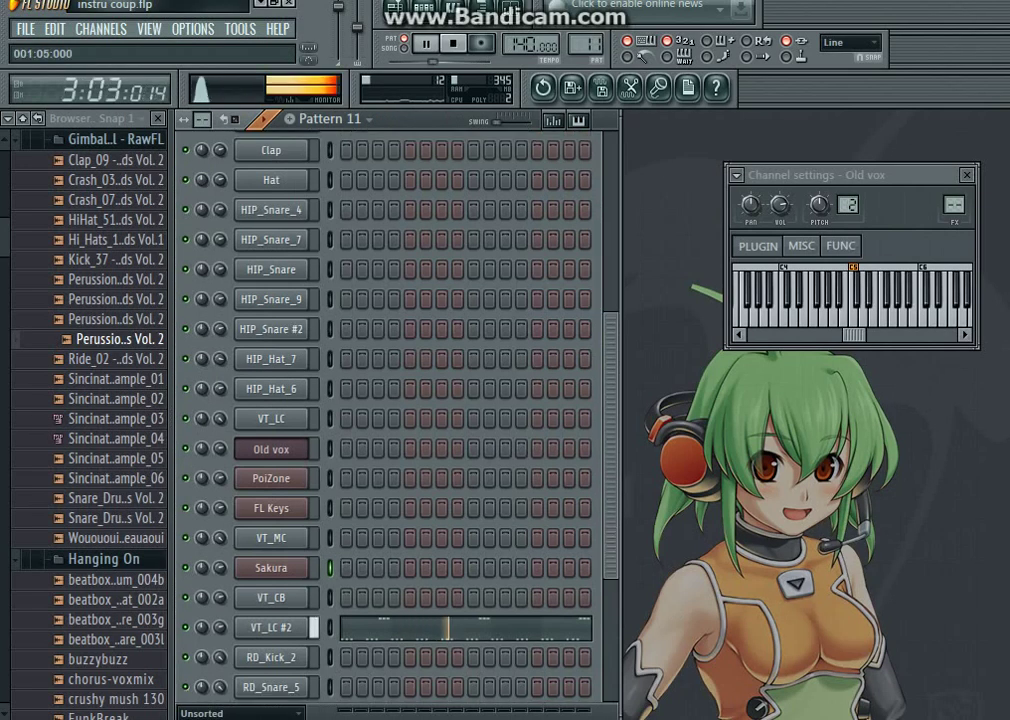
{"action": "scroll", "coordinate": [413, 582], "scroll_direction": "down", "scroll_amount": 1}
{"action": "left_click", "coordinate": [413, 552]}
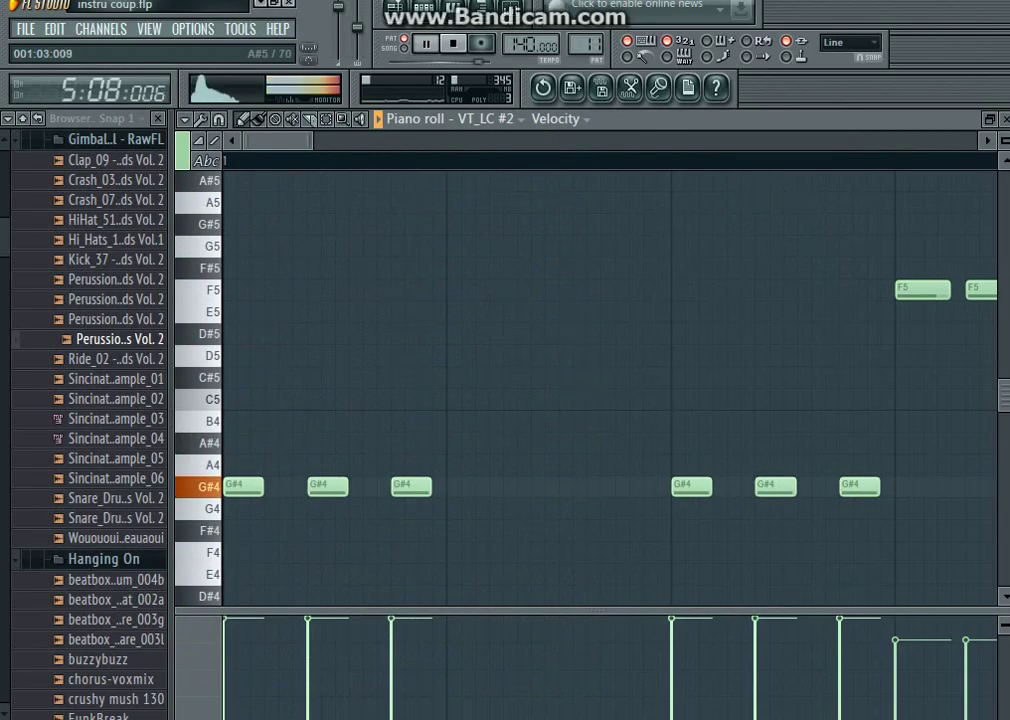
{"action": "scroll", "coordinate": [361, 160], "scroll_direction": "down", "scroll_amount": 9}
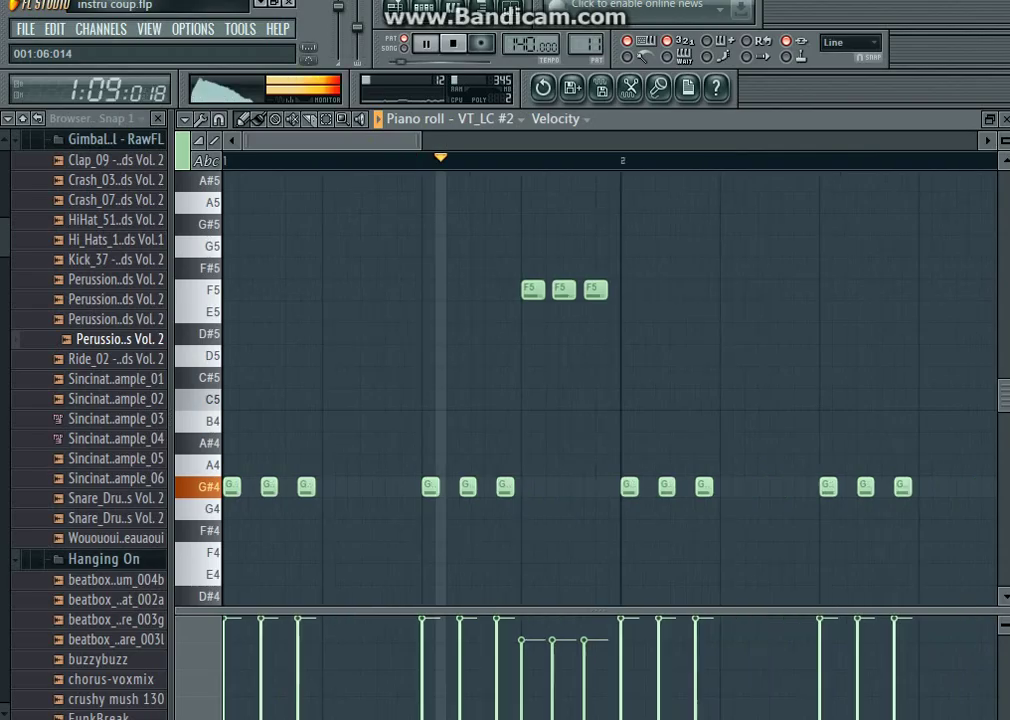
{"action": "scroll", "coordinate": [361, 160], "scroll_direction": "down", "scroll_amount": 1}
{"action": "key", "text": "space"}
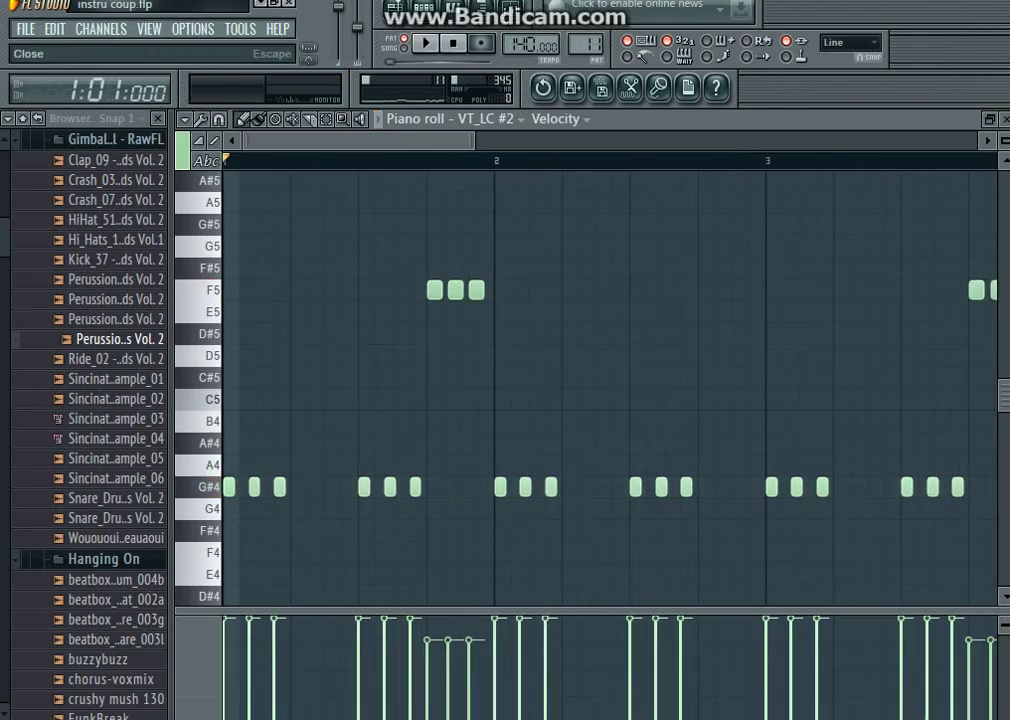
{"action": "key", "text": "Escape"}
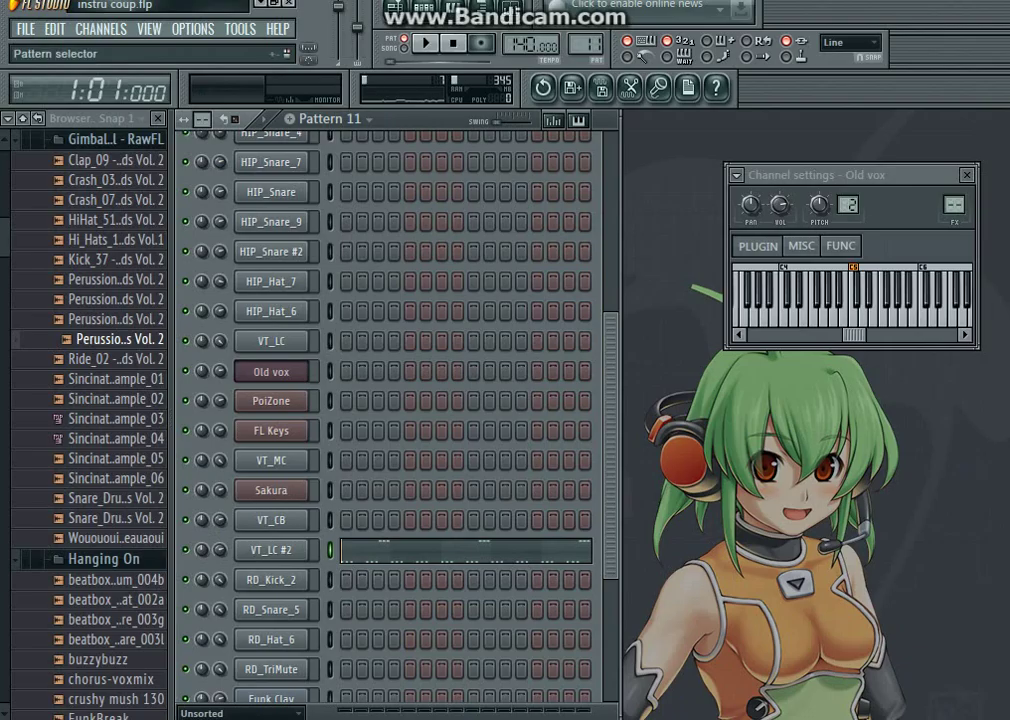
- Switch to Pattern 12 and play it briefly while viewing its drum channels
{"action": "left_click_drag", "start_coordinate": [586, 44], "coordinate": [586, 36]}
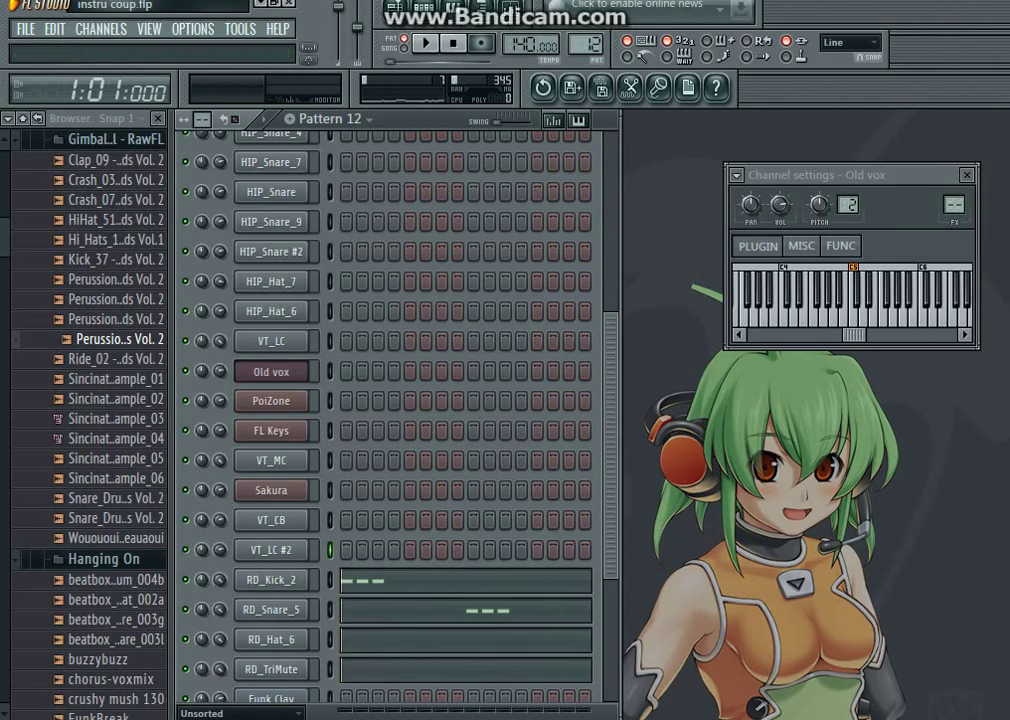
{"action": "key", "text": "space"}
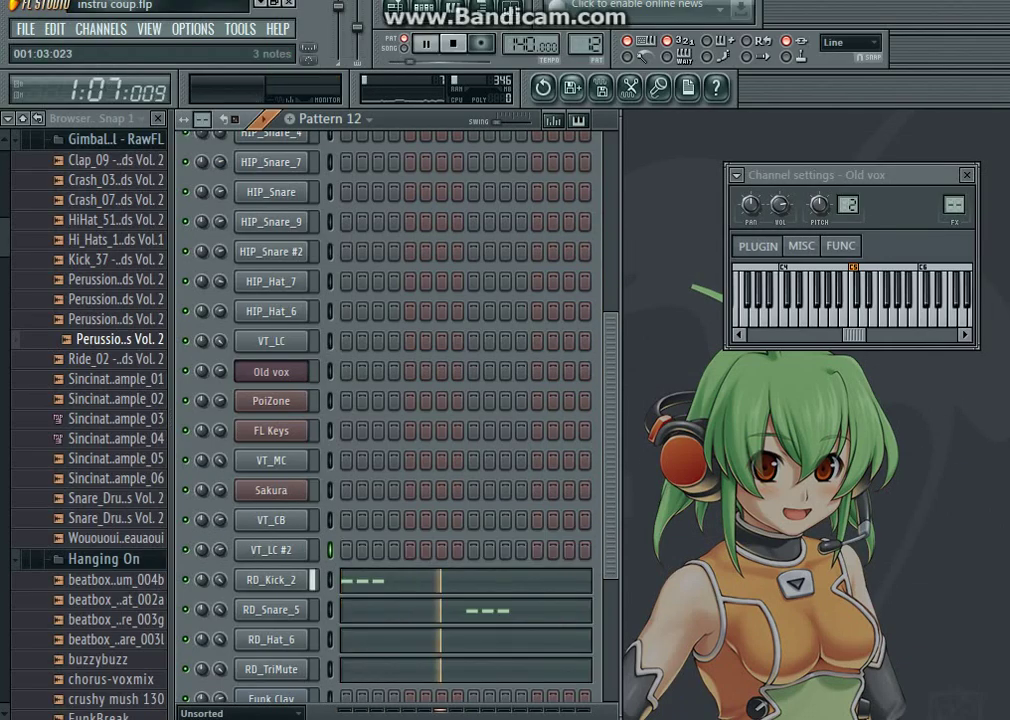
{"action": "key", "text": "space"}
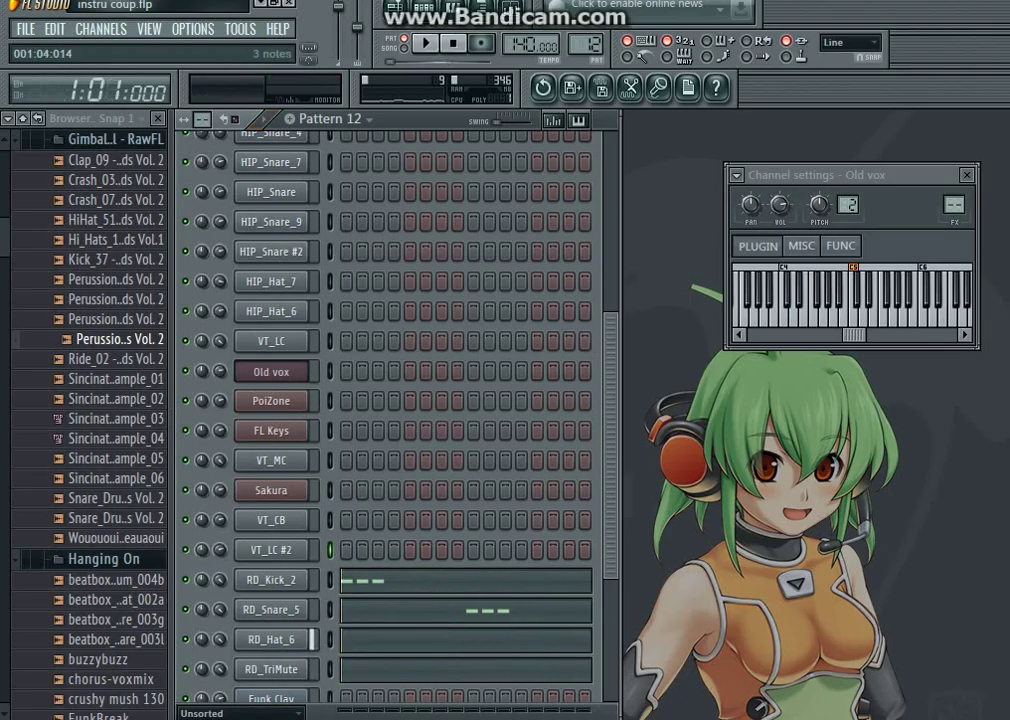
- Examine the RD_Kick_2 notes and the other channels' ghost notes in Pattern 12's piano roll during playback
{"action": "left_click", "coordinate": [398, 585]}
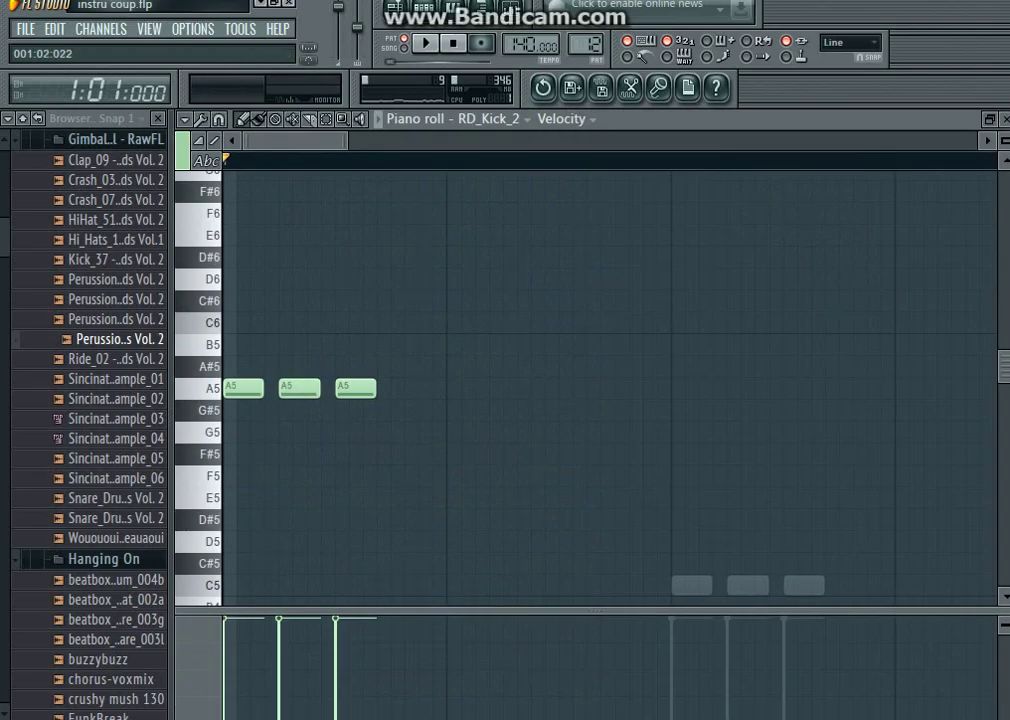
{"action": "scroll", "coordinate": [329, 400], "scroll_direction": "down", "scroll_amount": 5}
{"action": "key", "text": "space"}
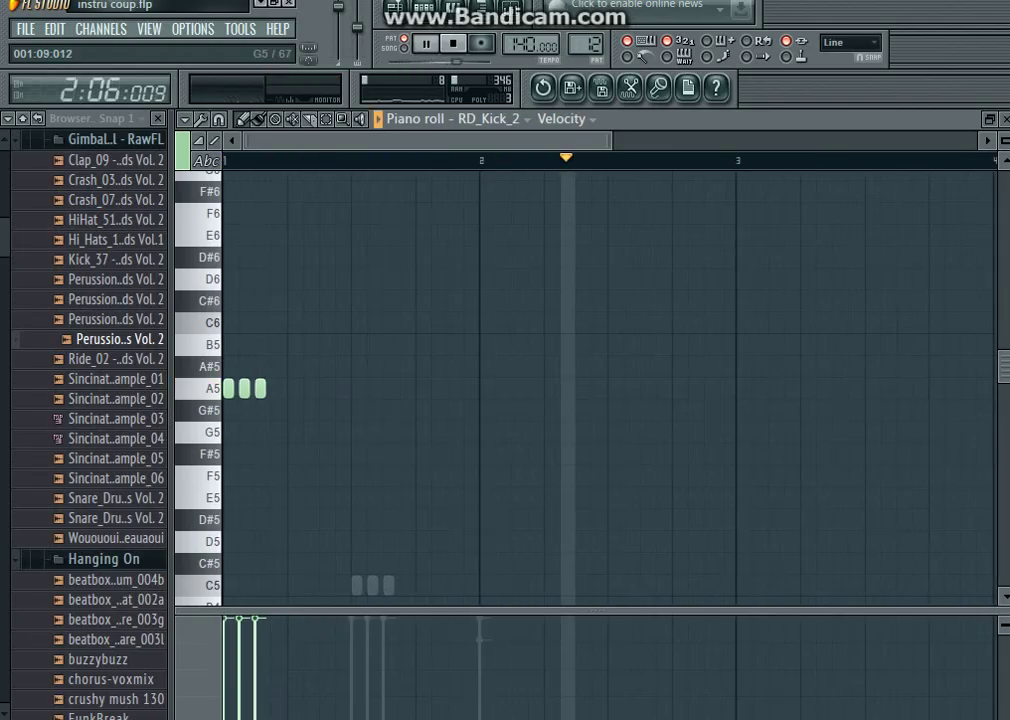
{"action": "scroll", "coordinate": [600, 390], "scroll_direction": "down", "scroll_amount": 6}
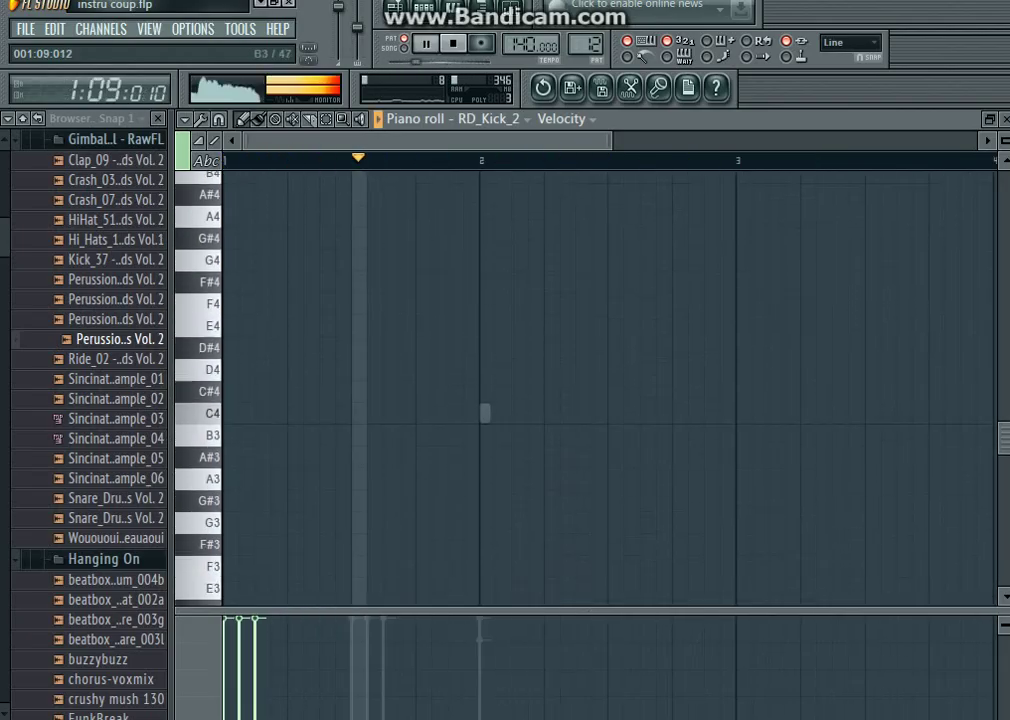
{"action": "scroll", "coordinate": [485, 413], "scroll_direction": "up", "scroll_amount": 5}
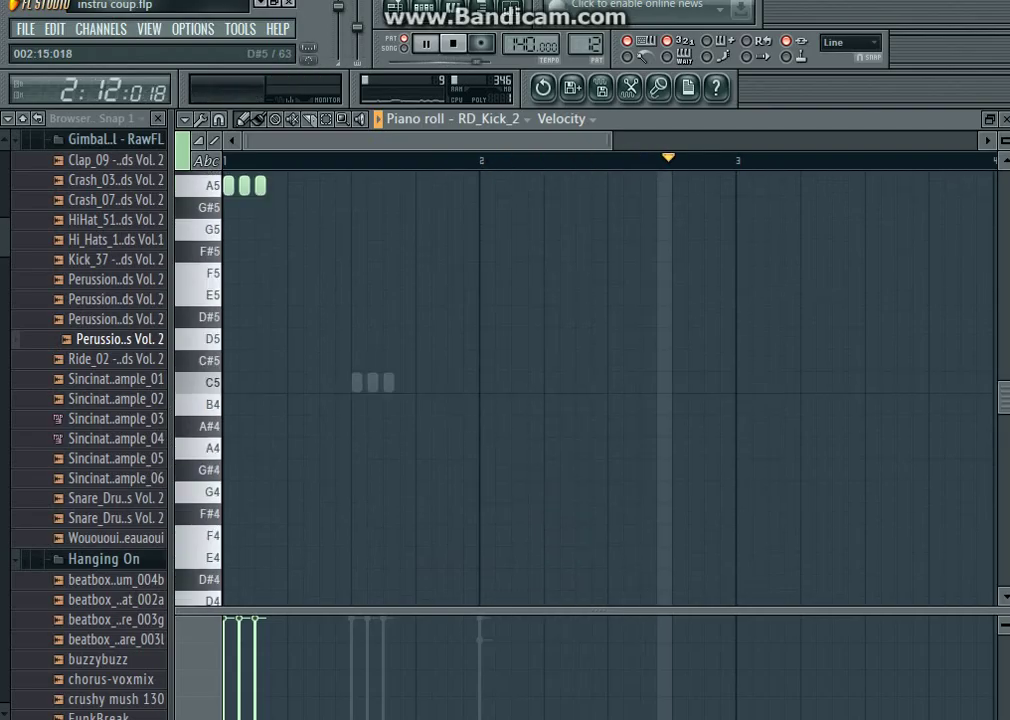
{"action": "key", "text": "space"}
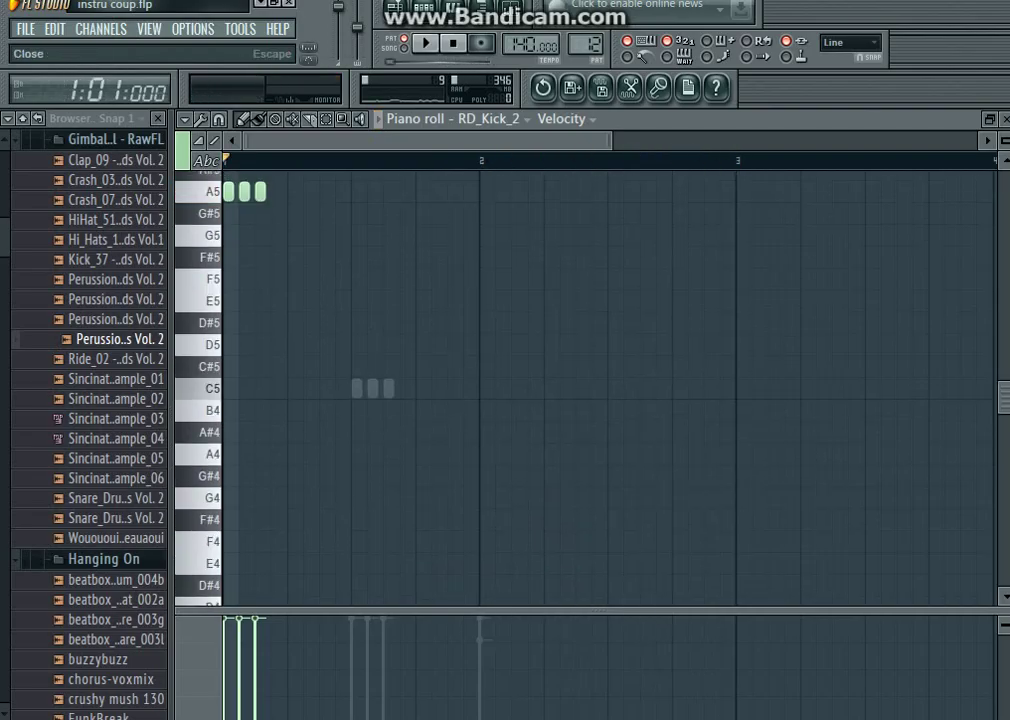
{"action": "key", "text": "Escape"}
- Leave the RD_Kick_2 piano roll, switch to Pattern 13 and start playing it
{"action": "scroll", "coordinate": [390, 400], "scroll_direction": "down", "scroll_amount": 4}
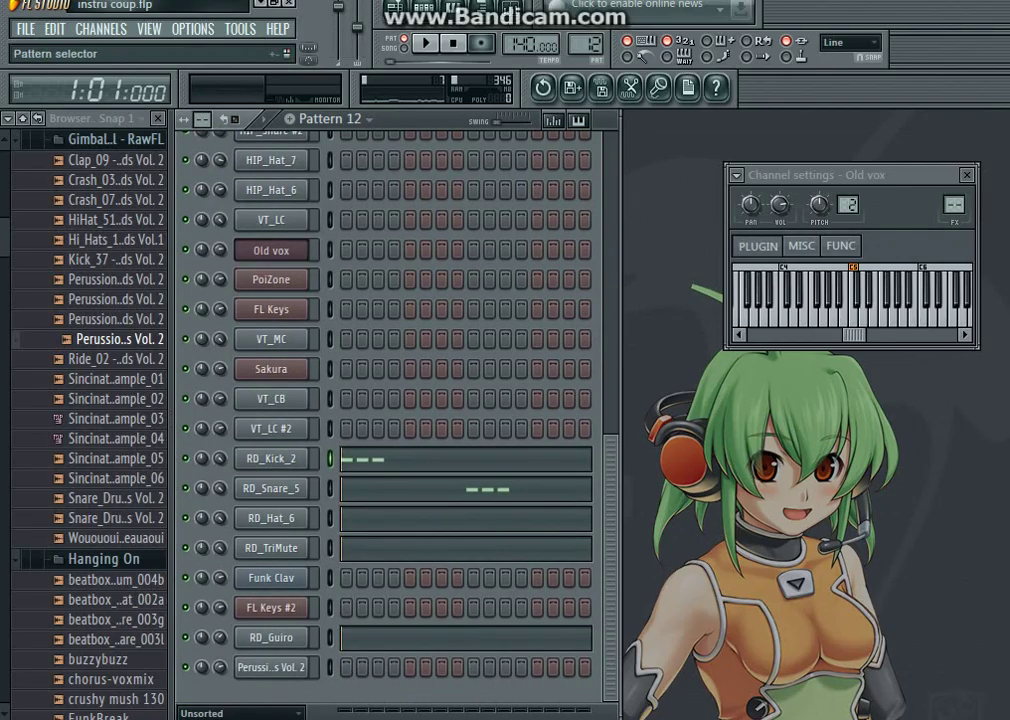
{"action": "scroll", "coordinate": [585, 43], "scroll_direction": "up", "scroll_amount": 1}
{"action": "key", "text": "space"}
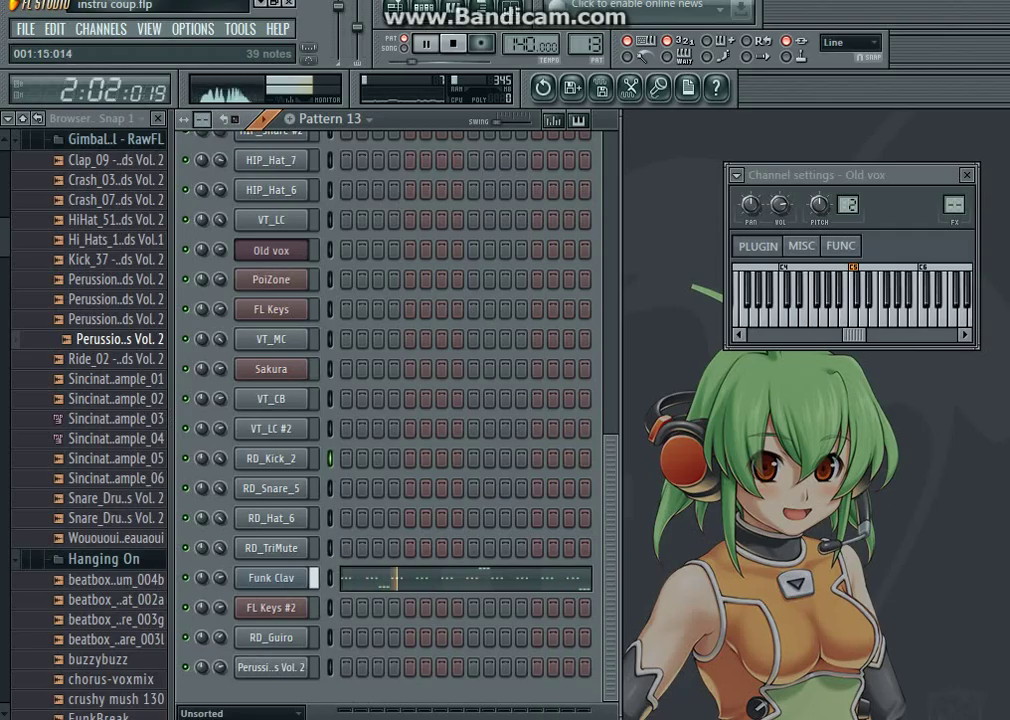
- Examine Pattern 13's full Funk Clav note sequence in the piano roll, stop the playback and return to the channels
{"action": "left_click", "coordinate": [384, 578]}
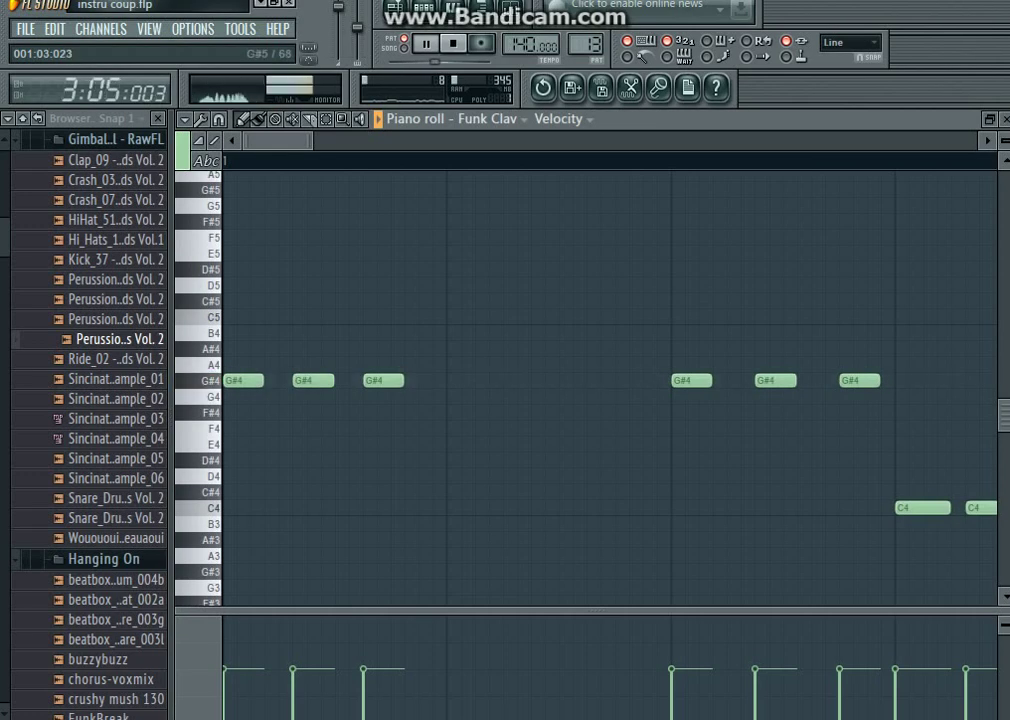
{"action": "scroll", "coordinate": [610, 390], "scroll_direction": "down", "scroll_amount": 8}
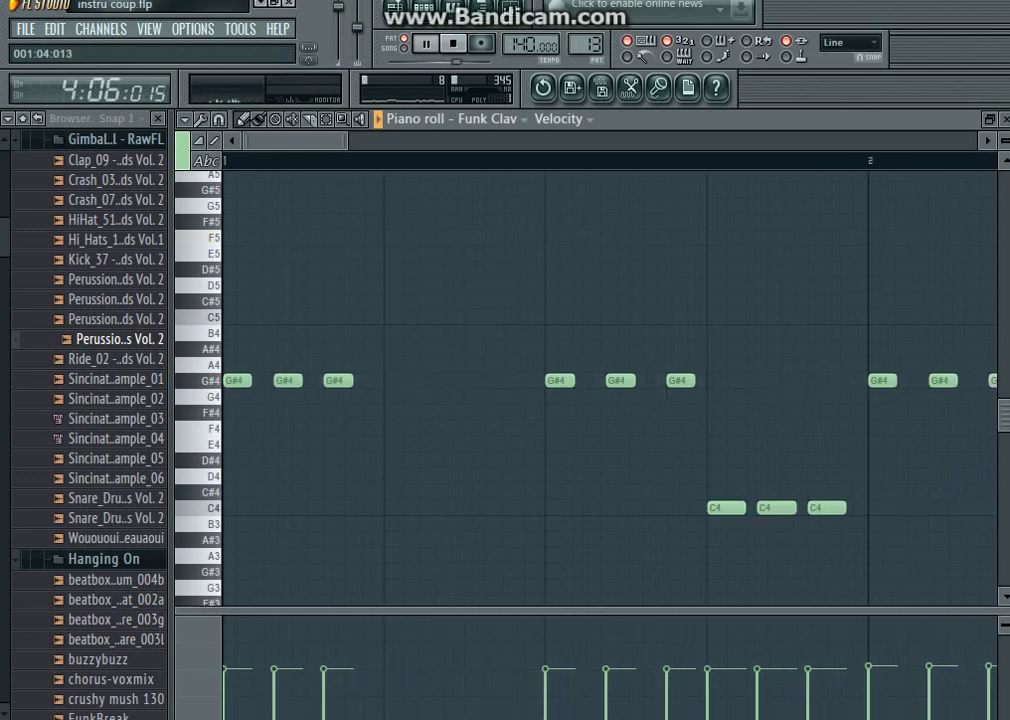
{"action": "scroll", "coordinate": [610, 390], "scroll_direction": "down", "scroll_amount": 3}
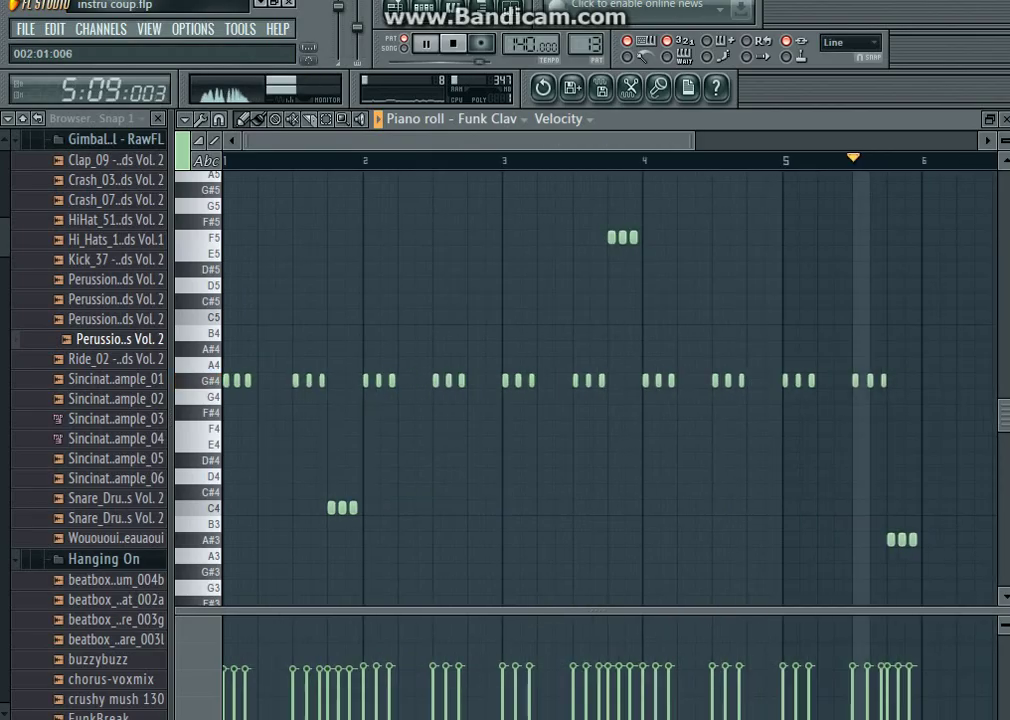
{"action": "key", "text": "space"}
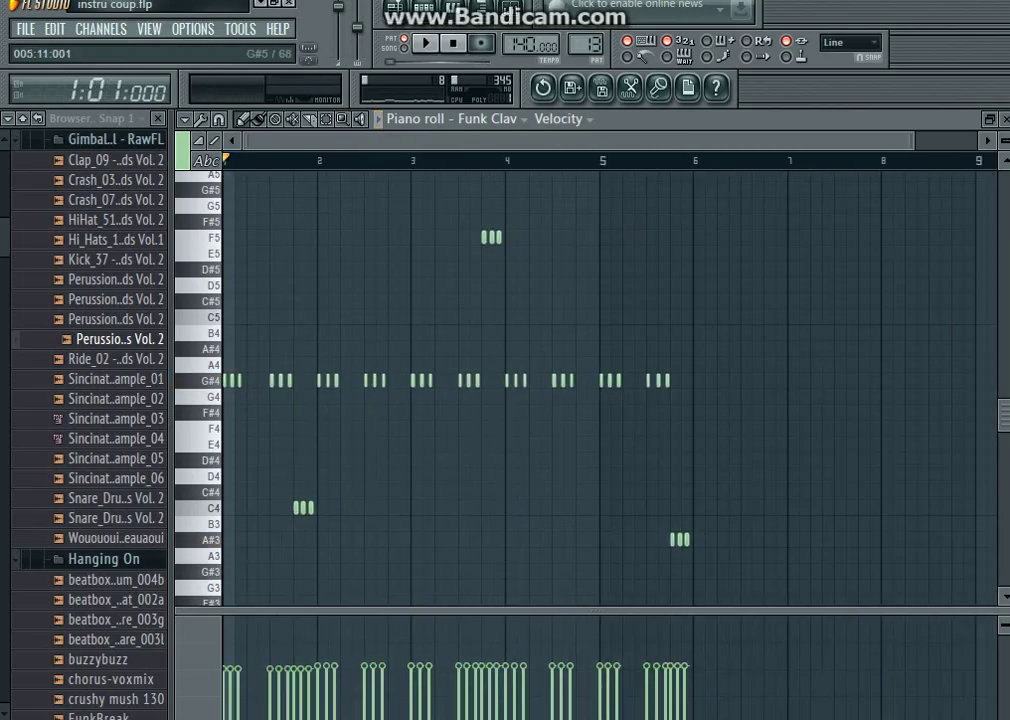
{"action": "key", "text": "Escape"}
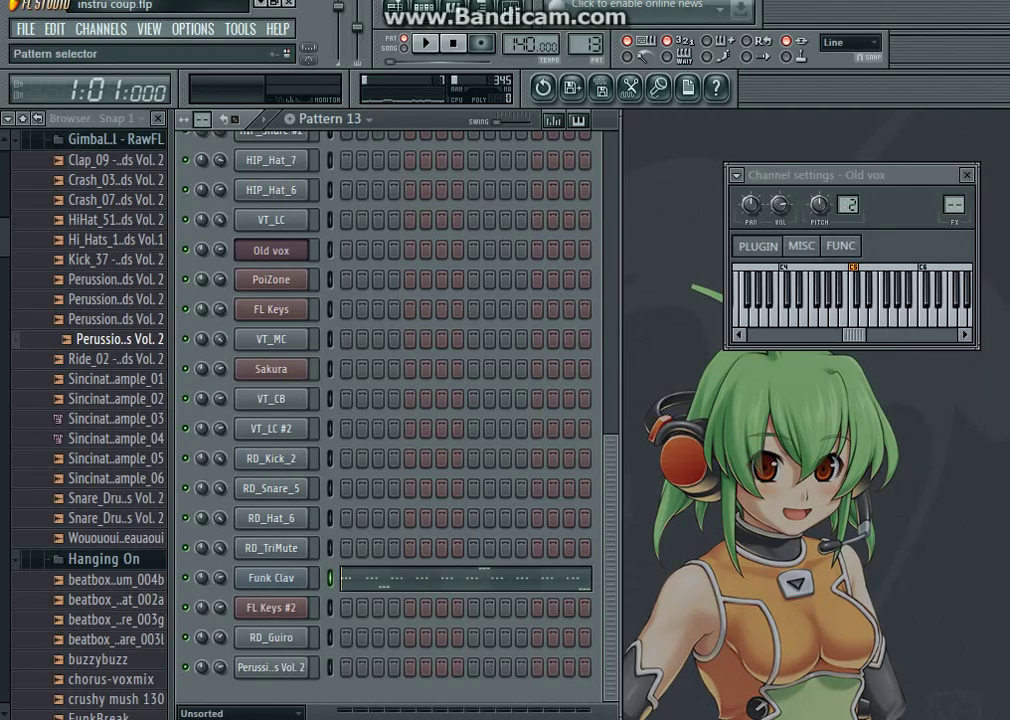
- Switch to Pattern 14 and play it briefly while viewing the FL Keys #2 channel
{"action": "key", "text": "KP_Add"}
{"action": "key", "text": "space"}
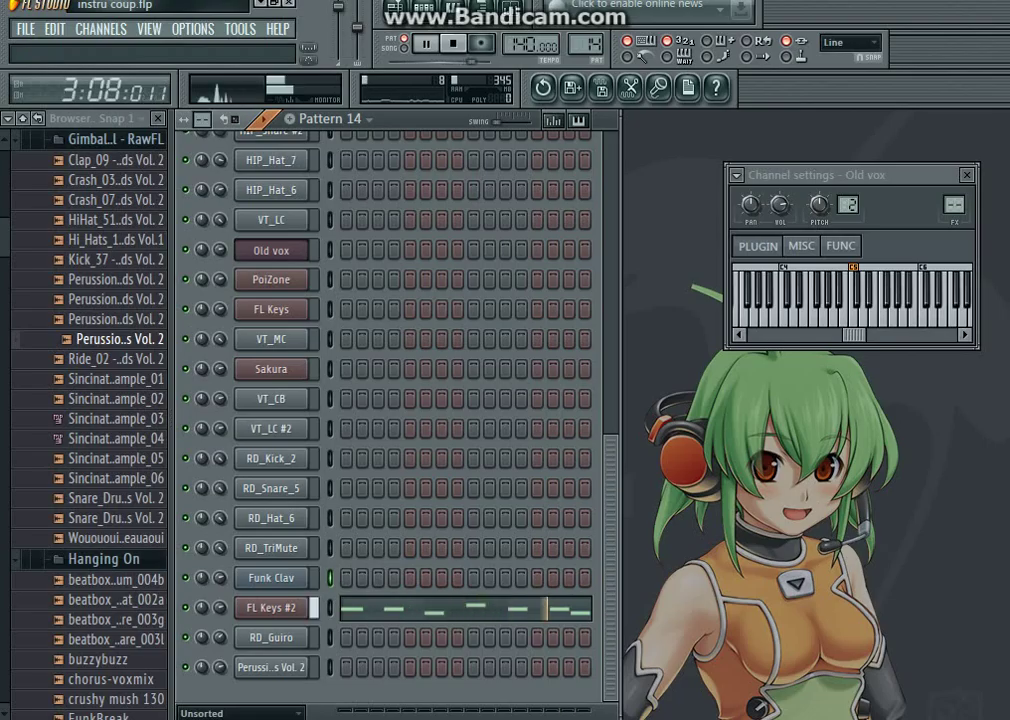
{"action": "key", "text": "space"}
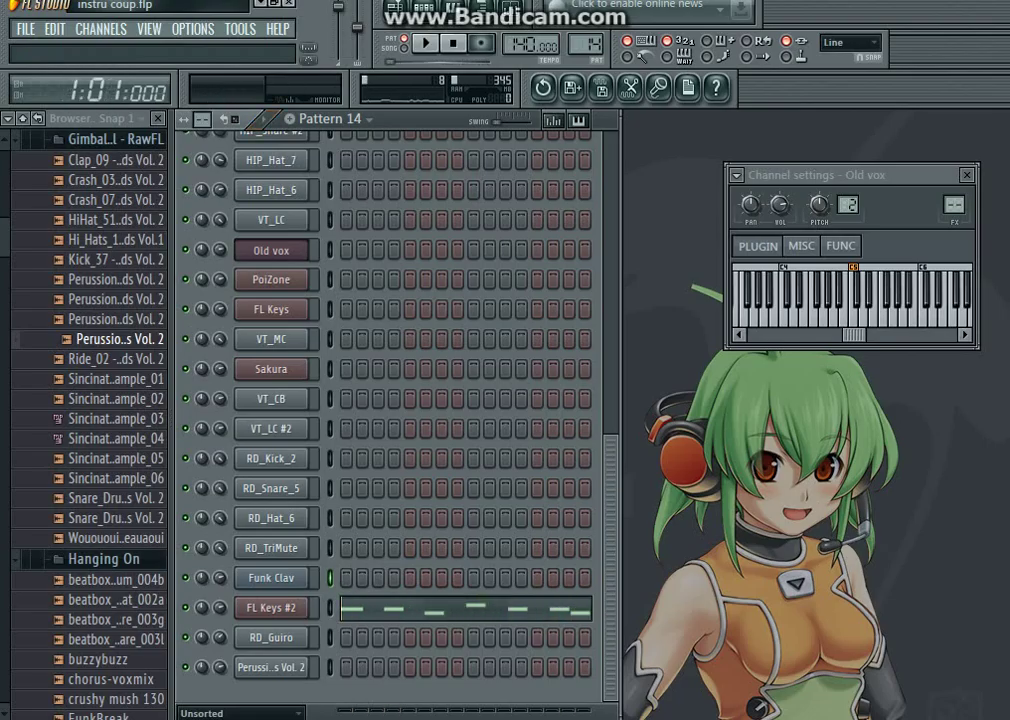
- Play Pattern 15 and examine the full note sequence of its Perussion_40 channel in the piano roll
{"action": "key", "text": "KP_Add"}
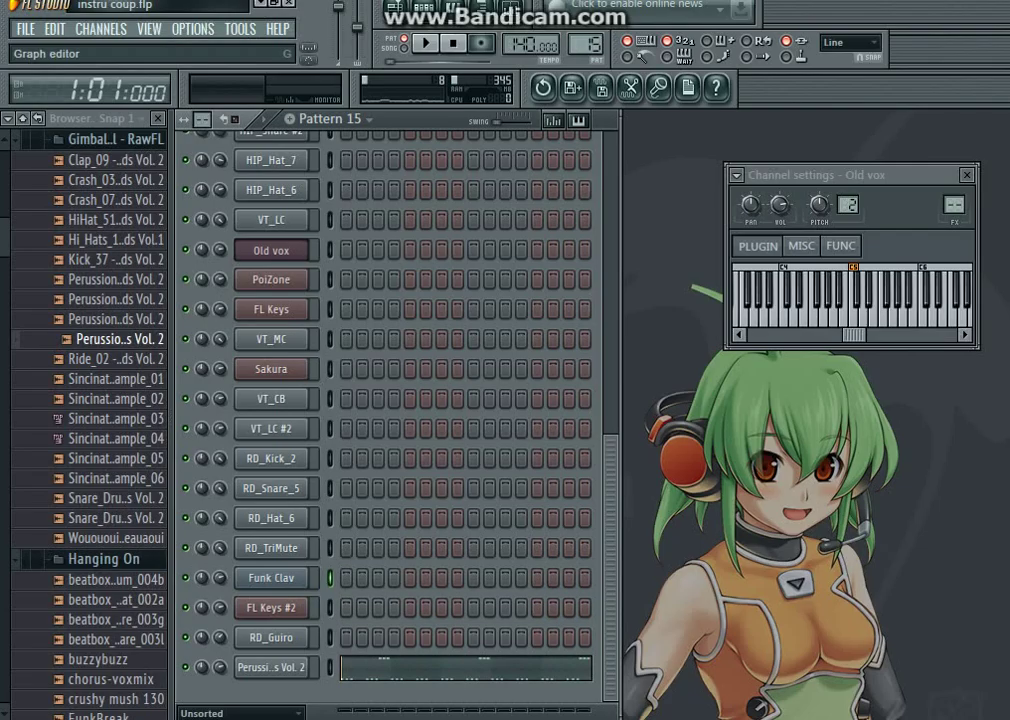
{"action": "key", "text": "space"}
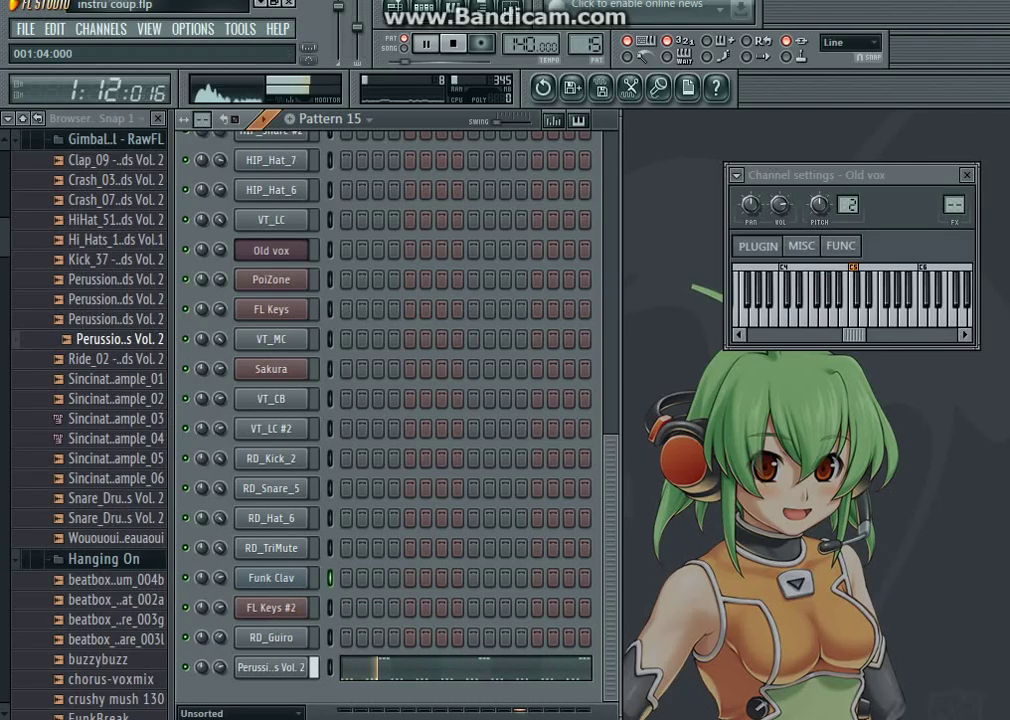
{"action": "left_click", "coordinate": [411, 667]}
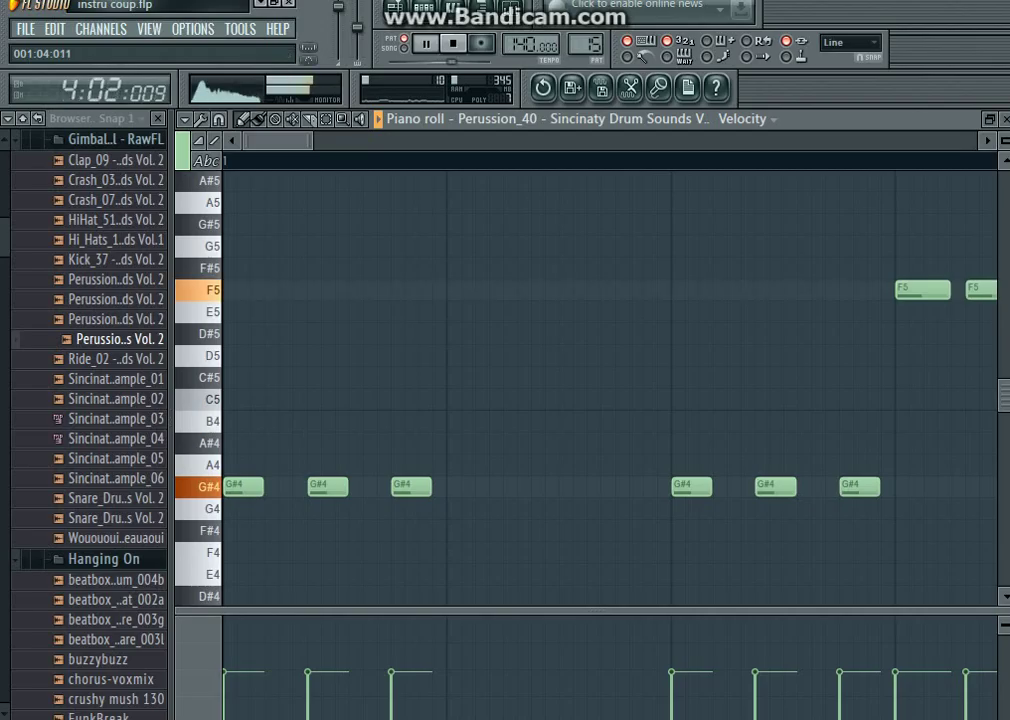
{"action": "scroll", "coordinate": [418, 660], "scroll_direction": "down", "scroll_amount": 5}
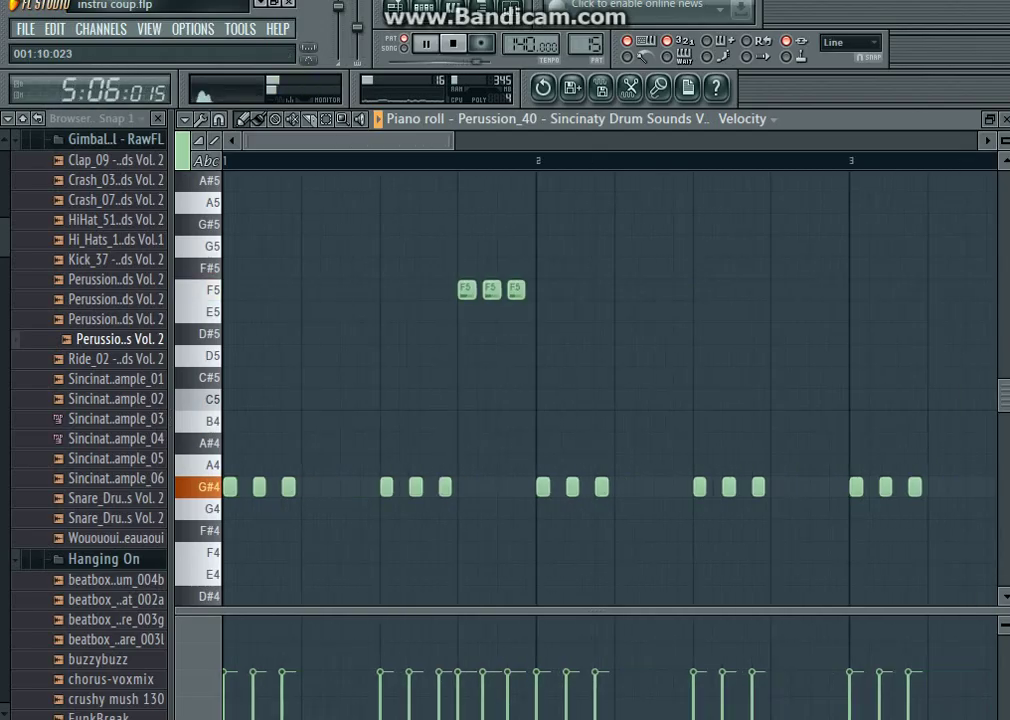
{"action": "scroll", "coordinate": [418, 660], "scroll_direction": "down", "scroll_amount": 2}
{"action": "scroll", "coordinate": [418, 660], "scroll_direction": "down", "scroll_amount": 2}
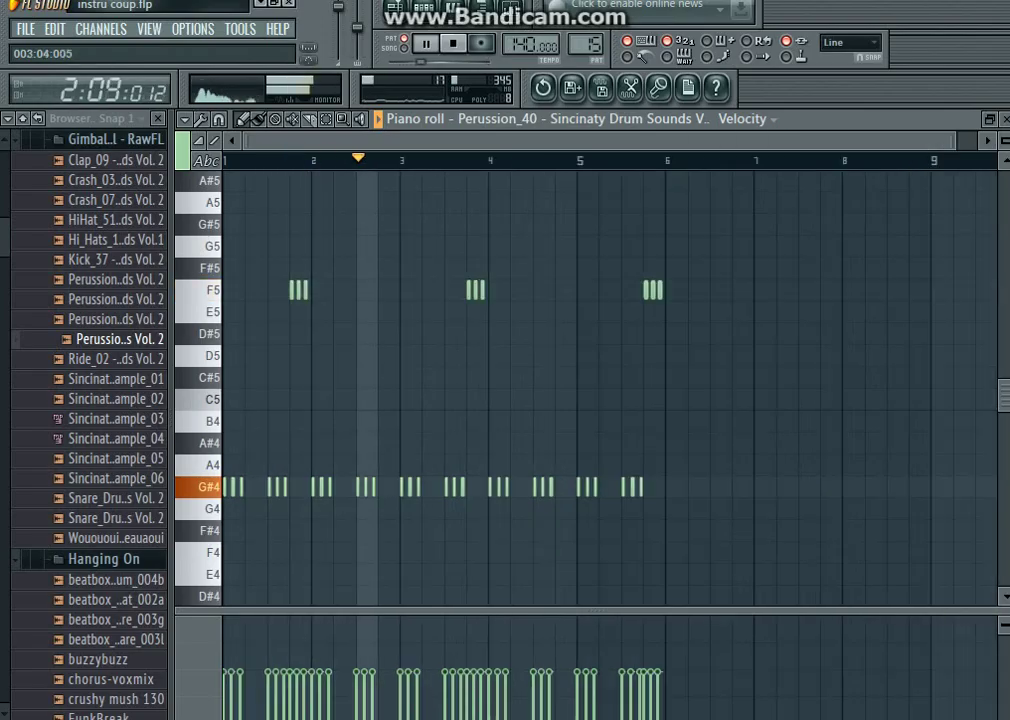
{"action": "key", "text": "space"}
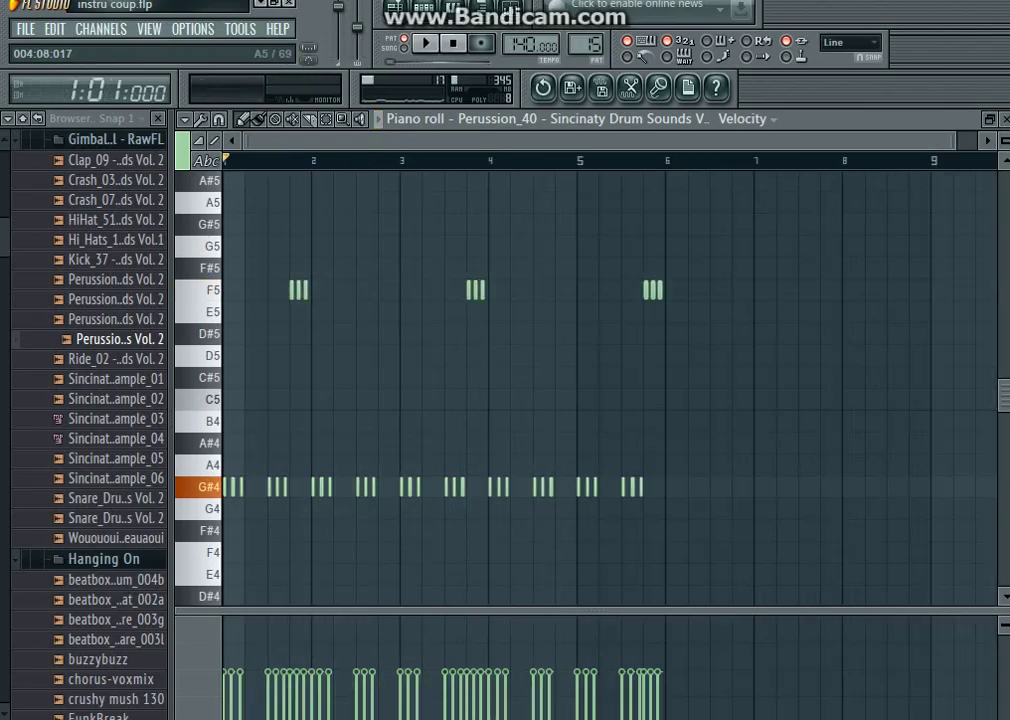
{"action": "left_click", "coordinate": [1003, 118]}
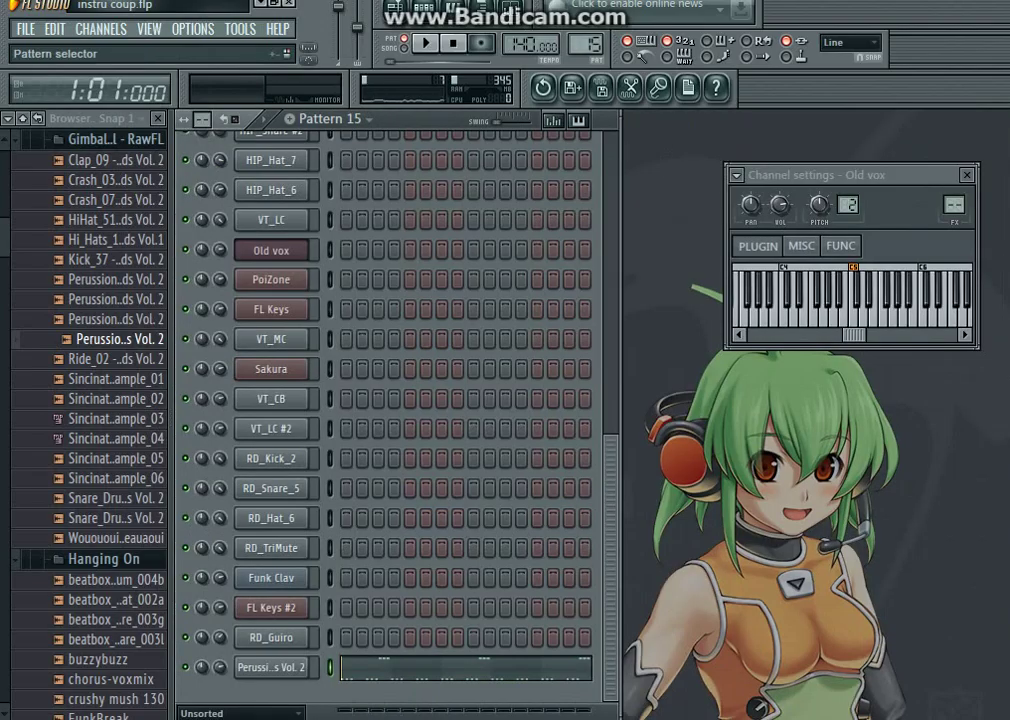
- Open the playlist to show the song arrangement, and play Pattern 15 briefly
{"action": "left_click_drag", "start_coordinate": [585, 44], "coordinate": [585, 44]}
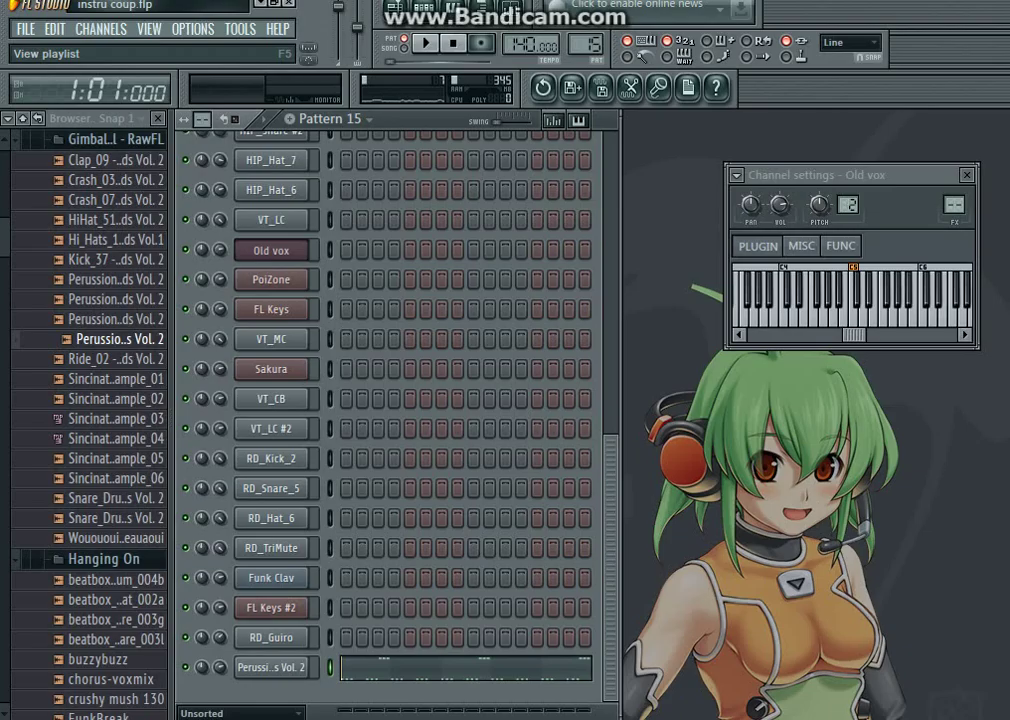
{"action": "key", "text": "F5"}
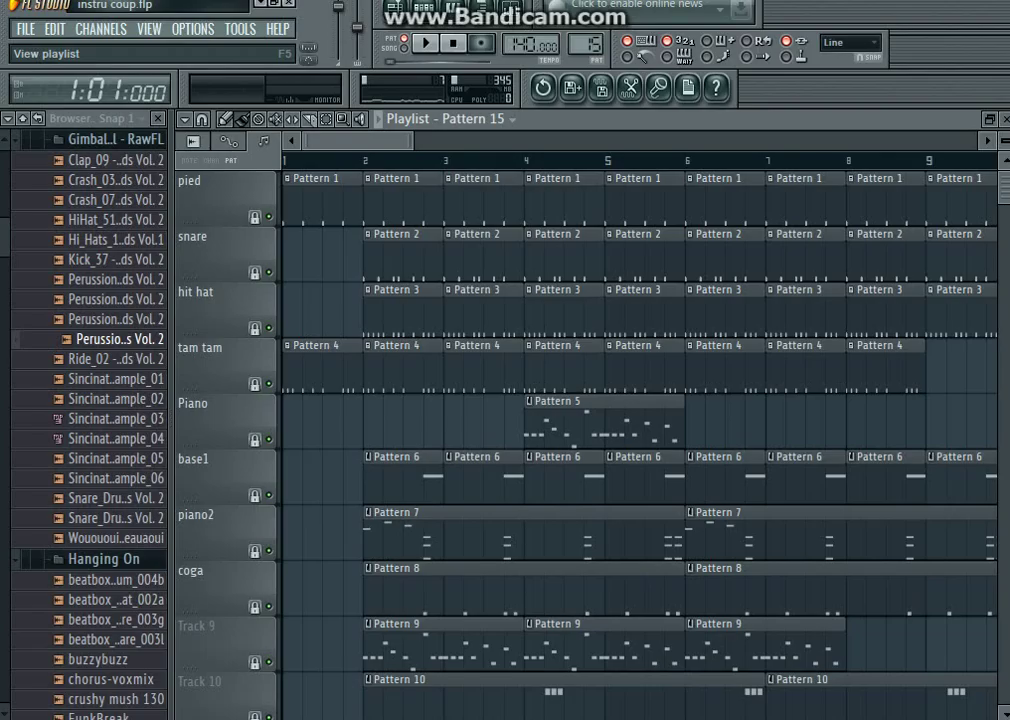
{"action": "right_click", "coordinate": [605, 354]}
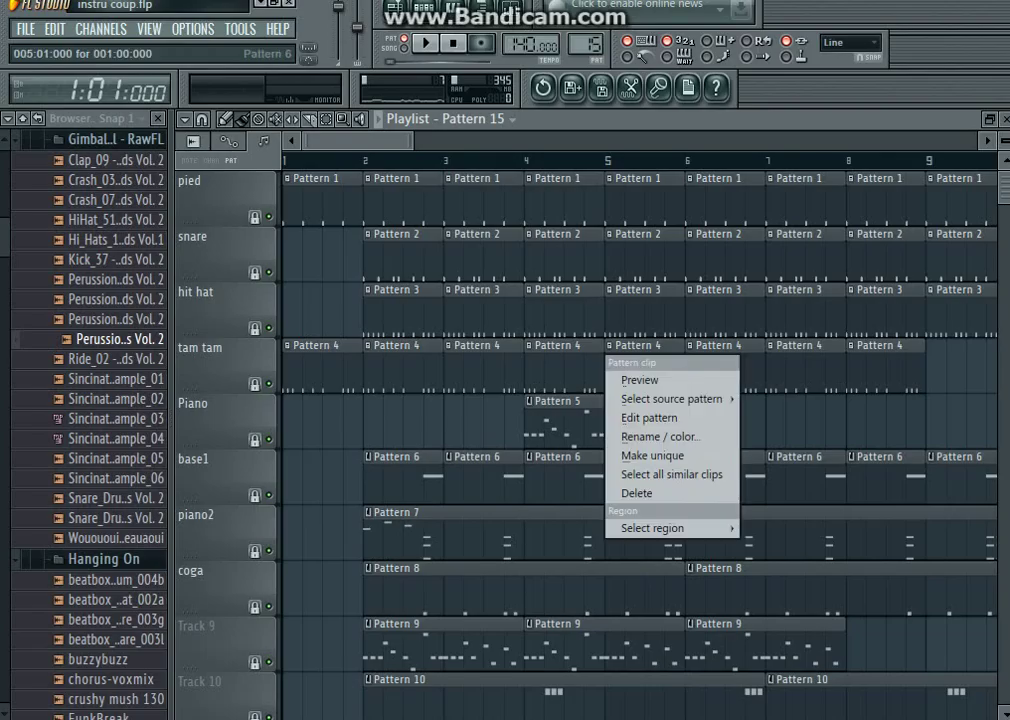
{"action": "key", "text": "Escape"}
{"action": "key", "text": "space"}
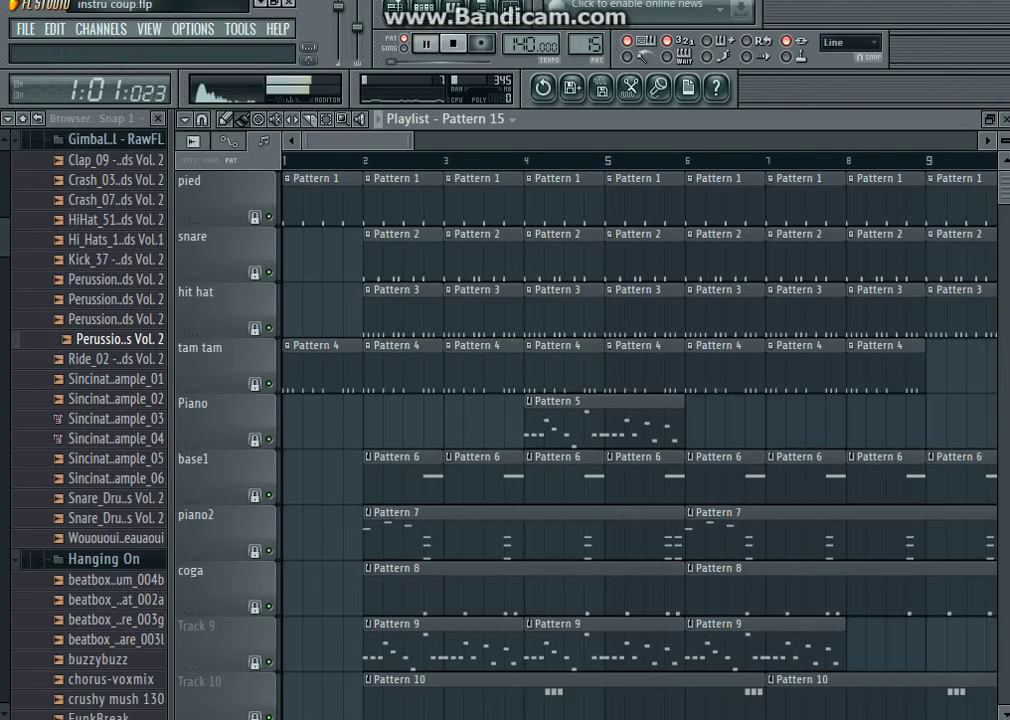
{"action": "key", "text": "space"}
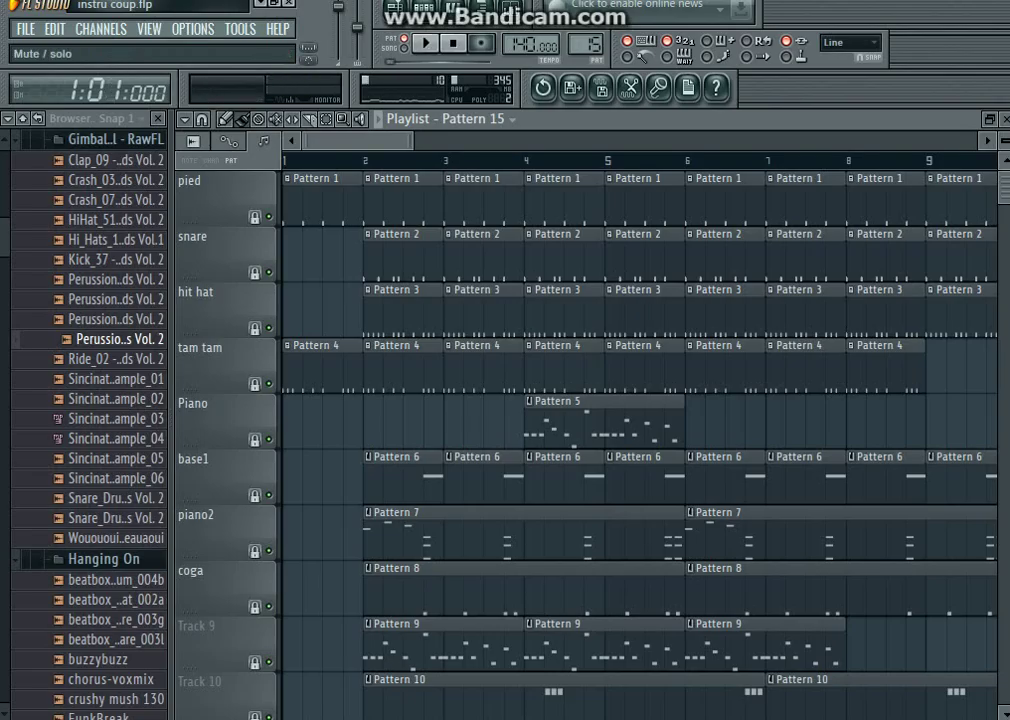
- Solo the pied track in the playlist and play the arrangement in song mode
{"action": "right_click", "coordinate": [269, 217]}
{"action": "key", "text": "space"}
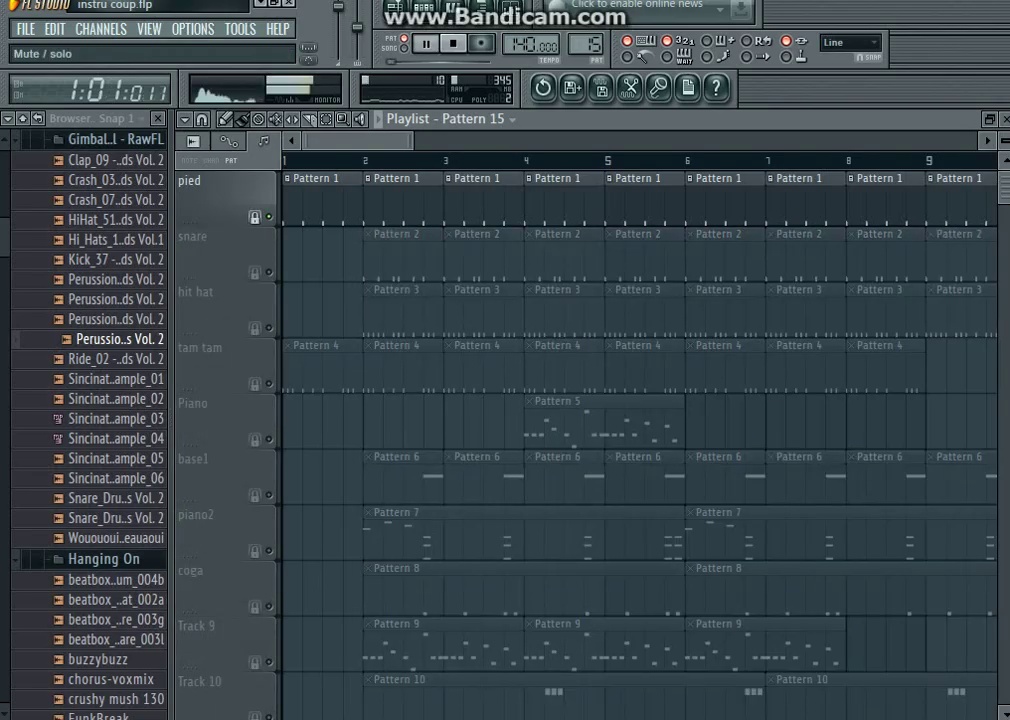
{"action": "key", "text": "space"}
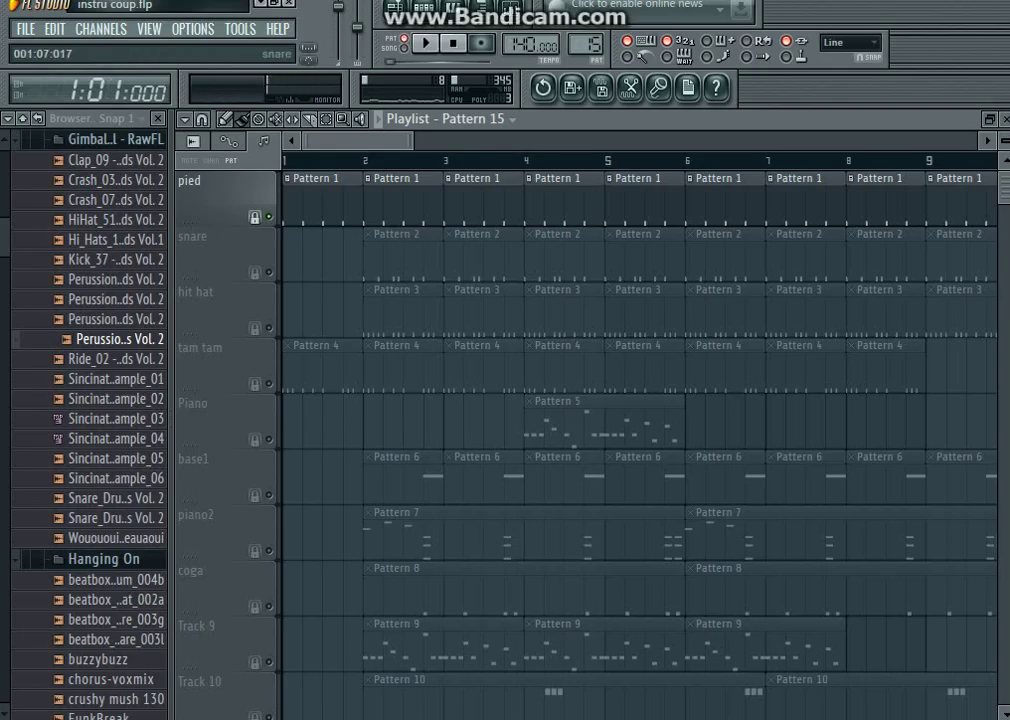
{"action": "key", "text": "space"}
{"action": "key", "text": "space"}
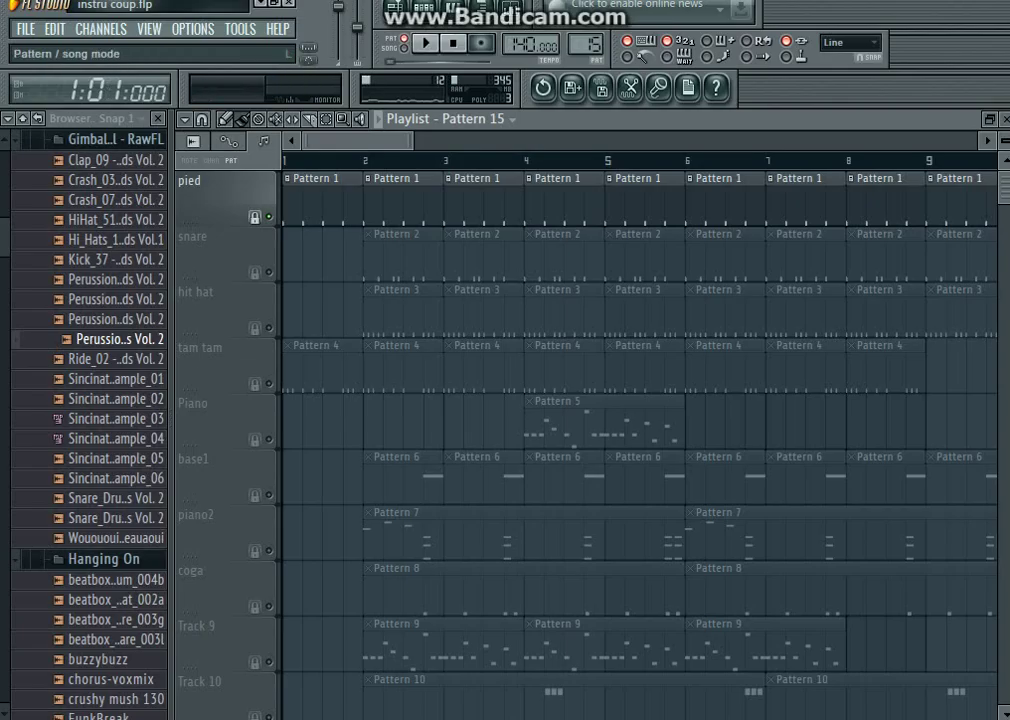
{"action": "key", "text": "space"}
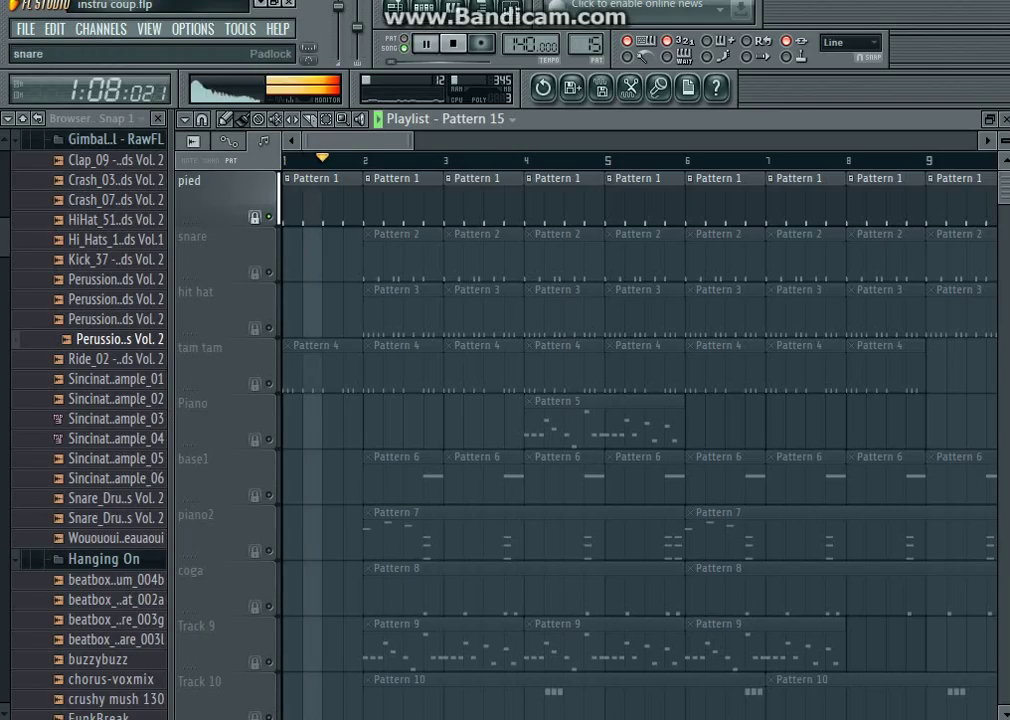
- Solo the snare, hit hat, tam tam and Piano tracks in turn, moving playback to just before the Piano track's Pattern 5 clip
{"action": "right_click", "coordinate": [269, 272]}
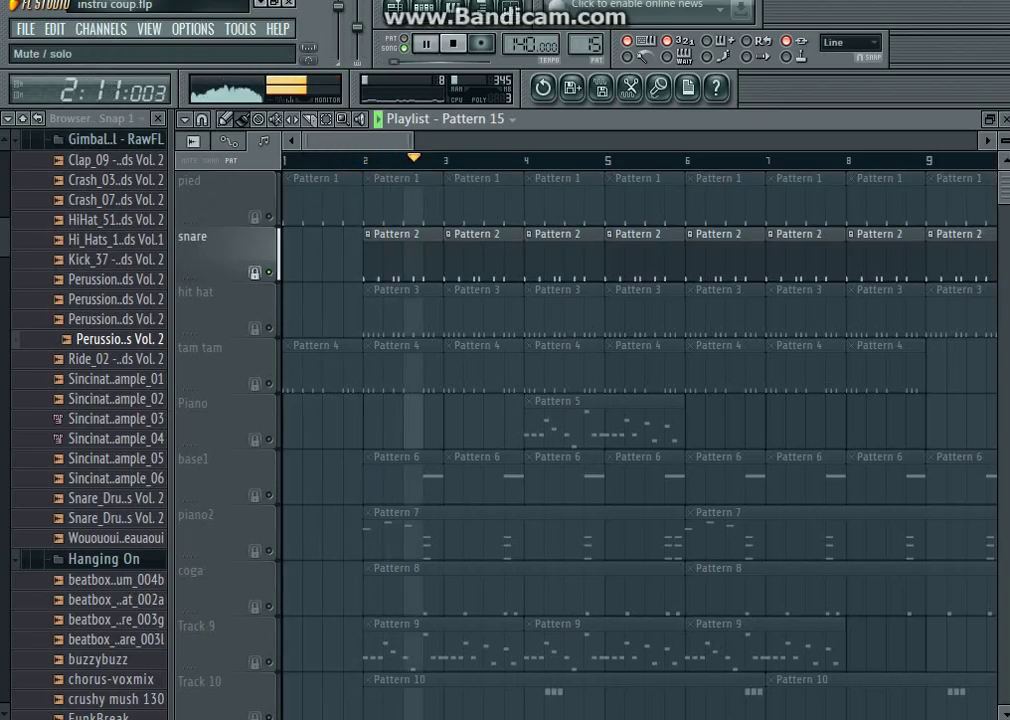
{"action": "right_click", "coordinate": [268, 328]}
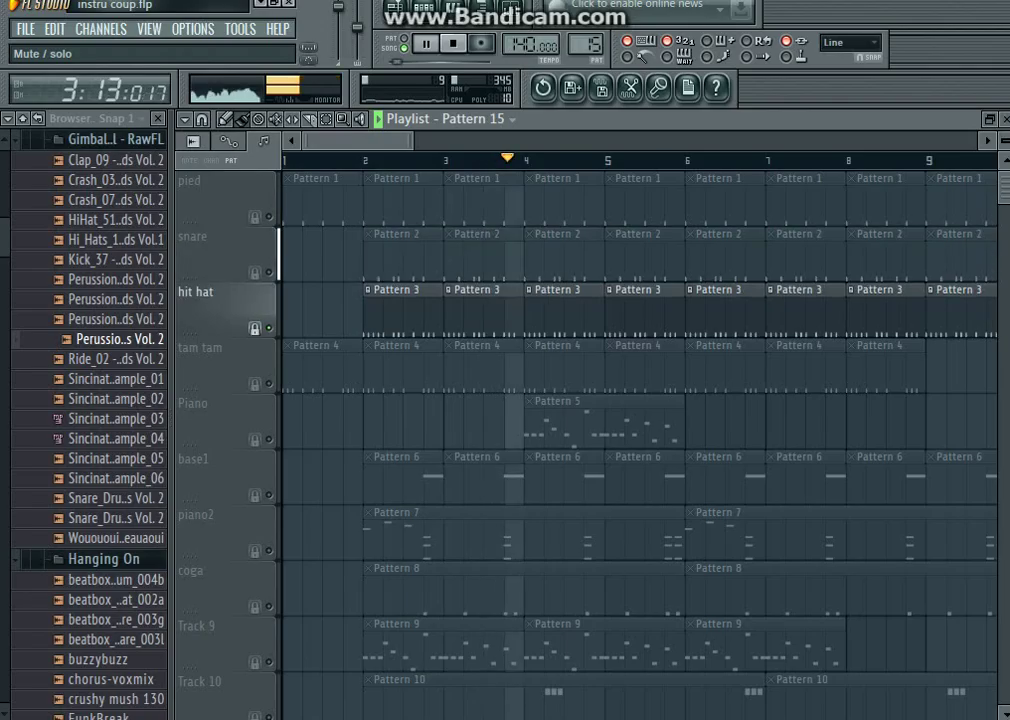
{"action": "scroll", "coordinate": [590, 440], "scroll_direction": "down", "scroll_amount": 1}
{"action": "scroll", "coordinate": [590, 440], "scroll_direction": "down", "scroll_amount": 2}
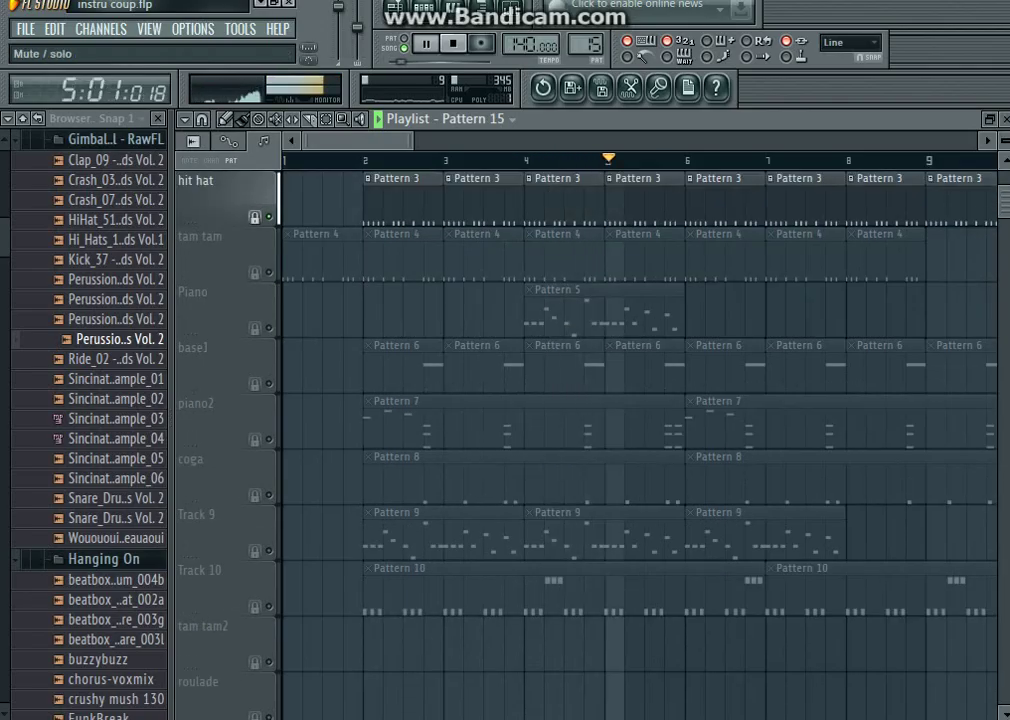
{"action": "right_click", "coordinate": [268, 272]}
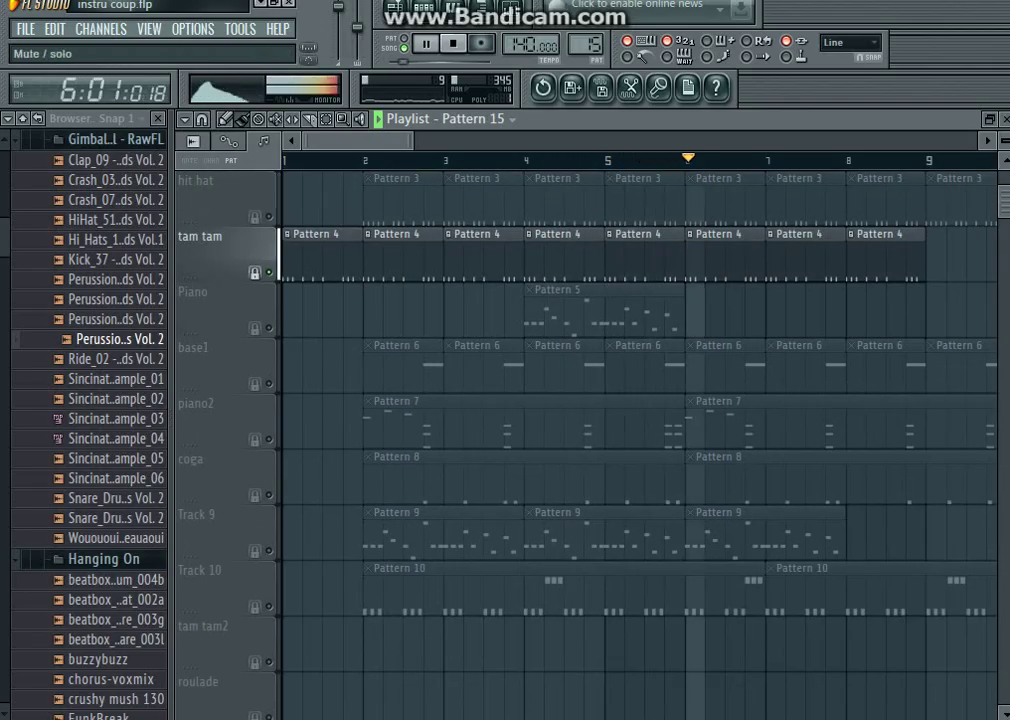
{"action": "right_click", "coordinate": [268, 328]}
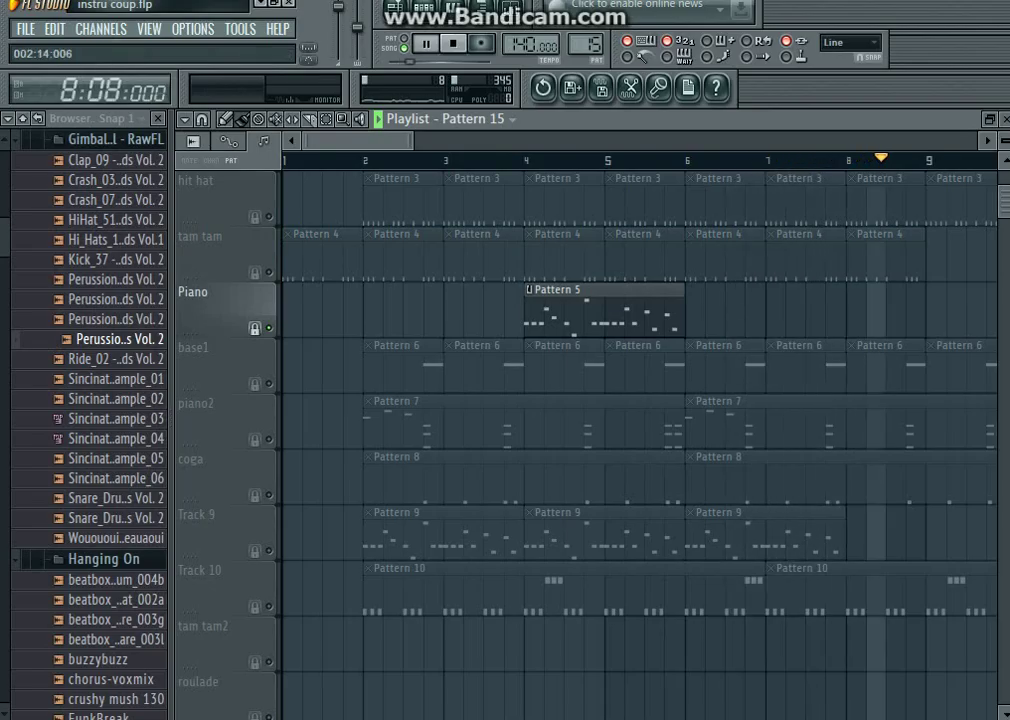
{"action": "left_click", "coordinate": [427, 160]}
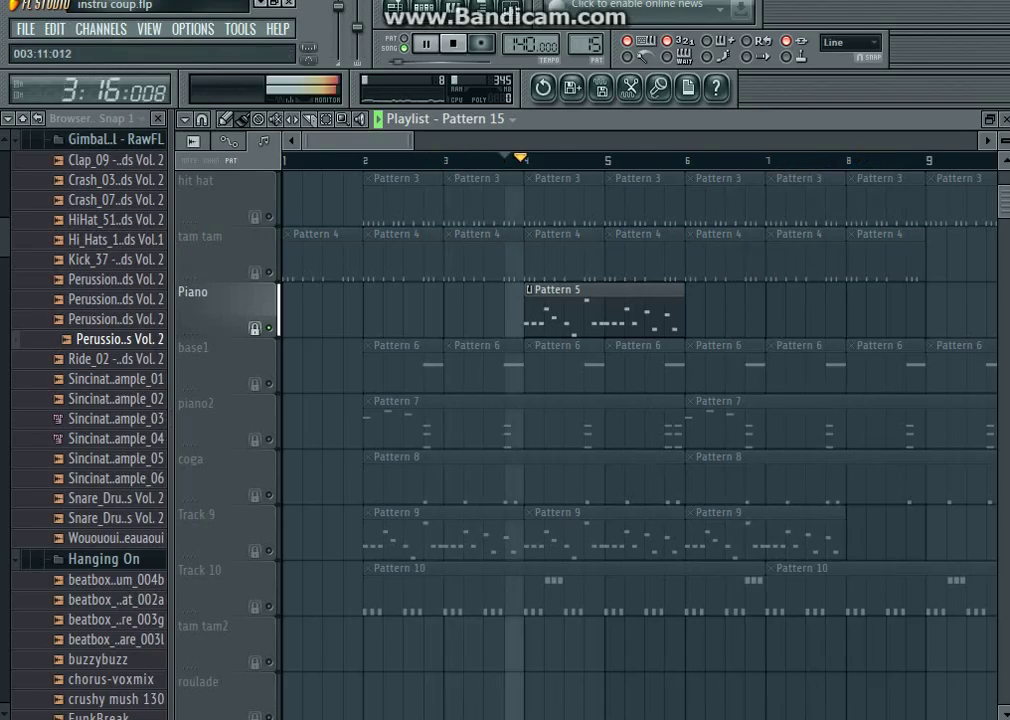
- Solo the base1, piano2 and coga tracks one after another during song playback
{"action": "right_click", "coordinate": [269, 384]}
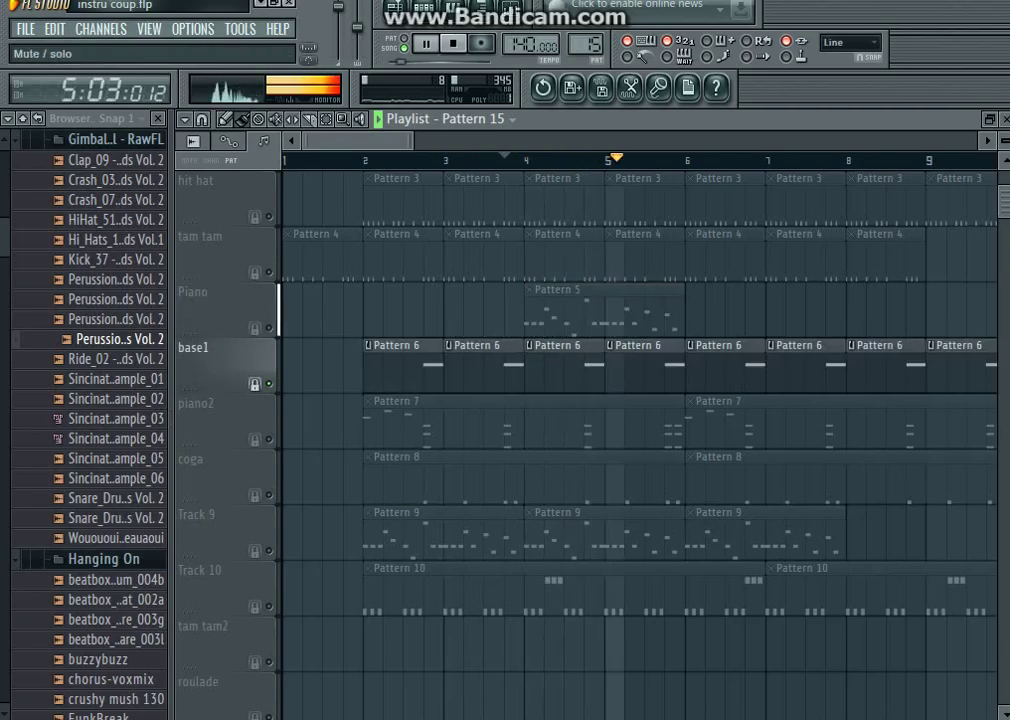
{"action": "scroll", "coordinate": [269, 330], "scroll_direction": "down", "scroll_amount": 2}
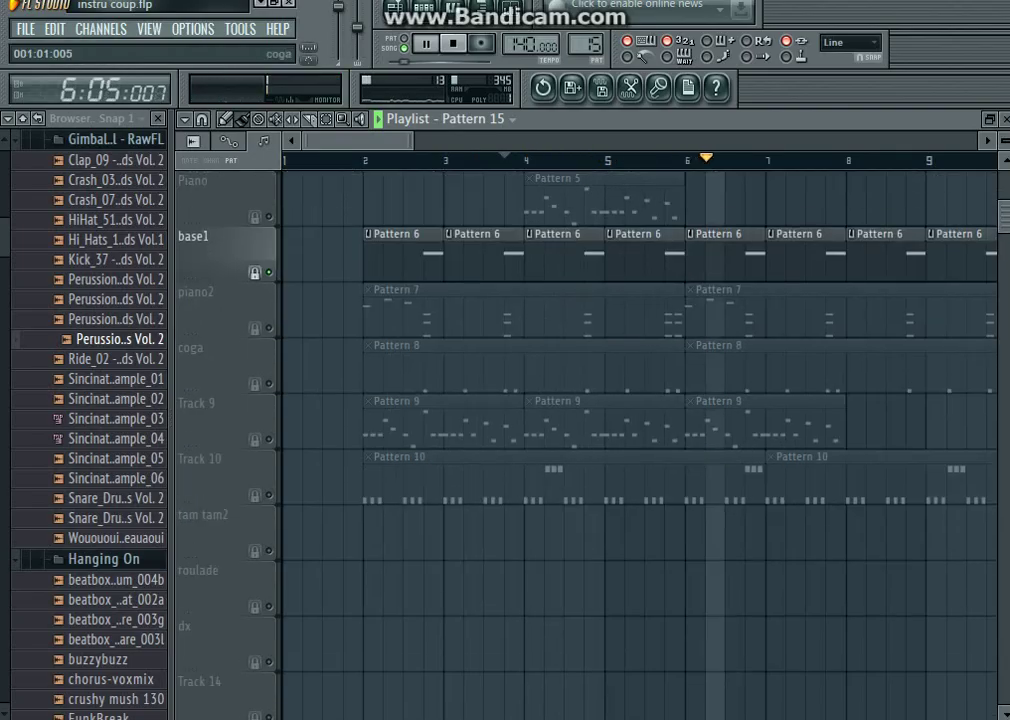
{"action": "right_click", "coordinate": [269, 328]}
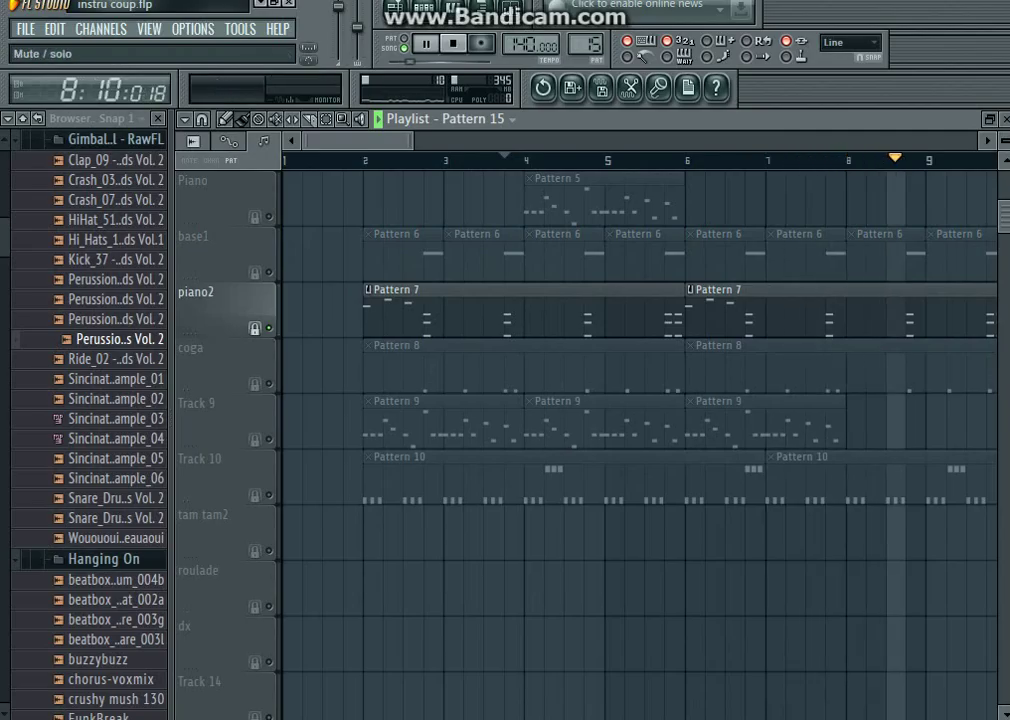
{"action": "right_click", "coordinate": [268, 384]}
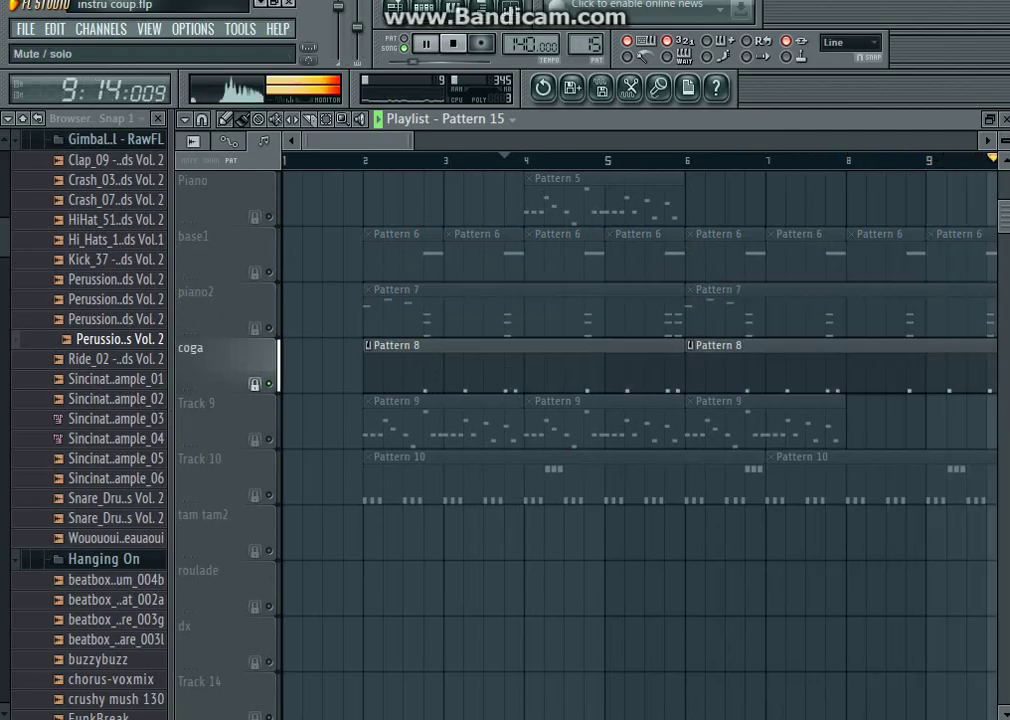
- Solo Track 9, Track 10 and tam tam2 in turn during song playback, moving playback to early in bar 2 for Track 9
{"action": "right_click", "coordinate": [268, 439]}
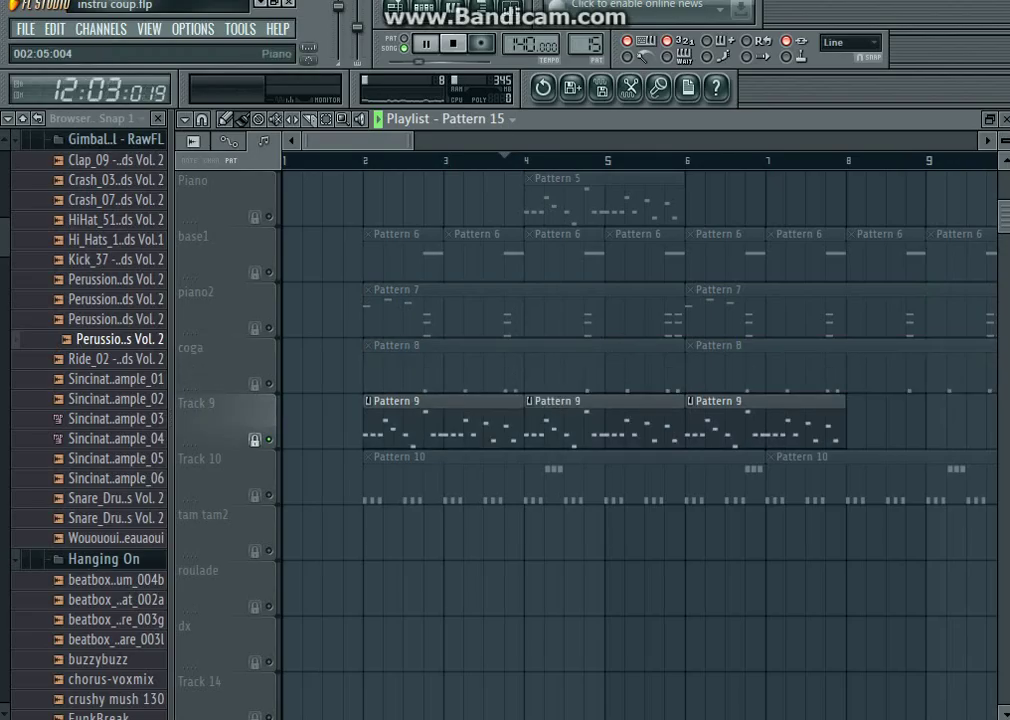
{"action": "left_click", "coordinate": [384, 160]}
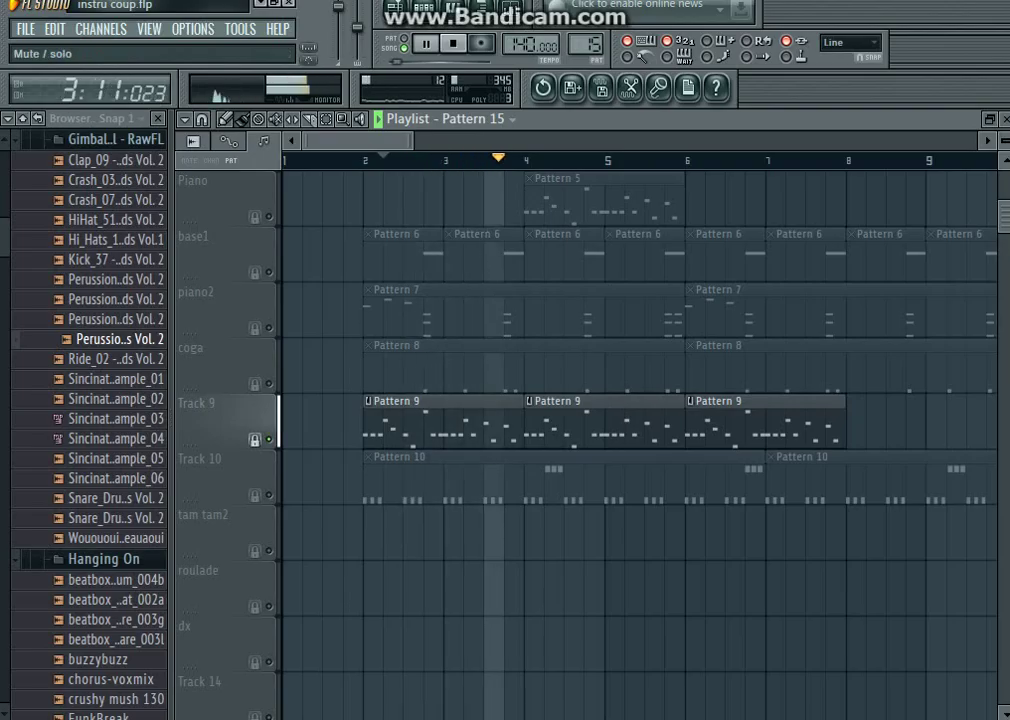
{"action": "right_click", "coordinate": [269, 495]}
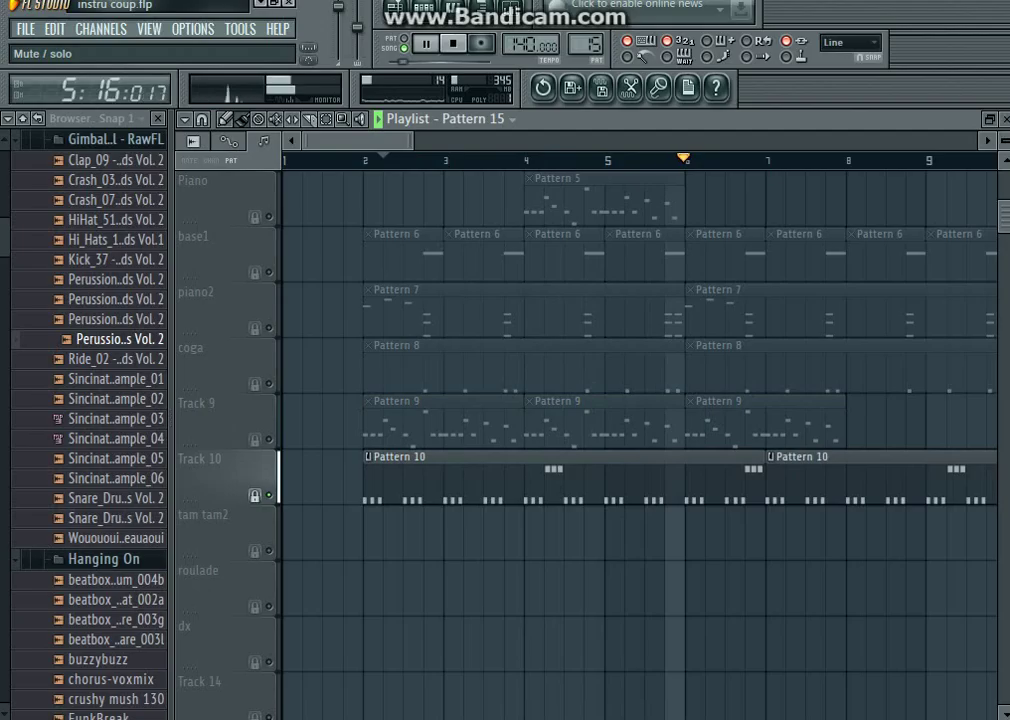
{"action": "right_click", "coordinate": [269, 551]}
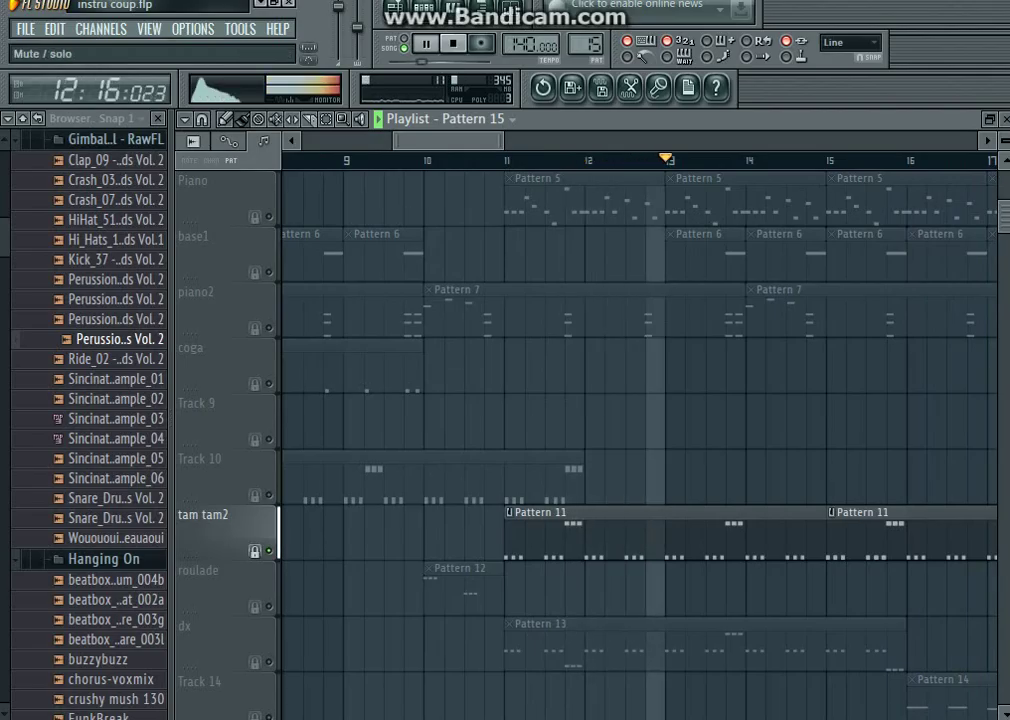
- Solo roulade, dx, Track 14 and Track 15 in turn, moving playback to shortly before the Pattern 12 and Pattern 15 clips
{"action": "right_click", "coordinate": [268, 606]}
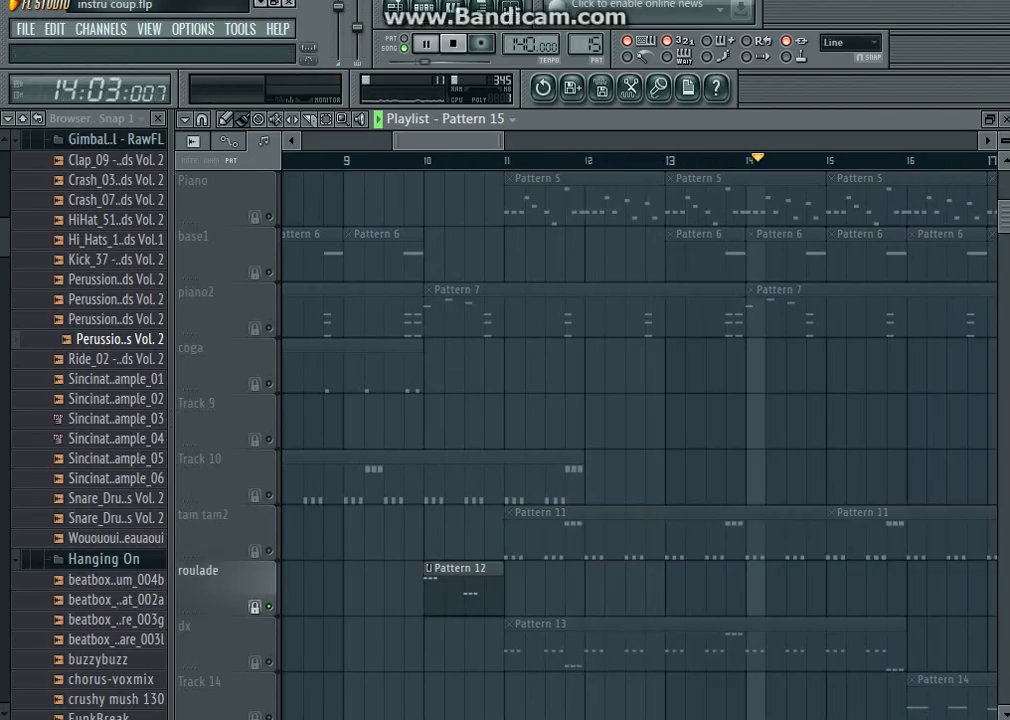
{"action": "left_click", "coordinate": [349, 160]}
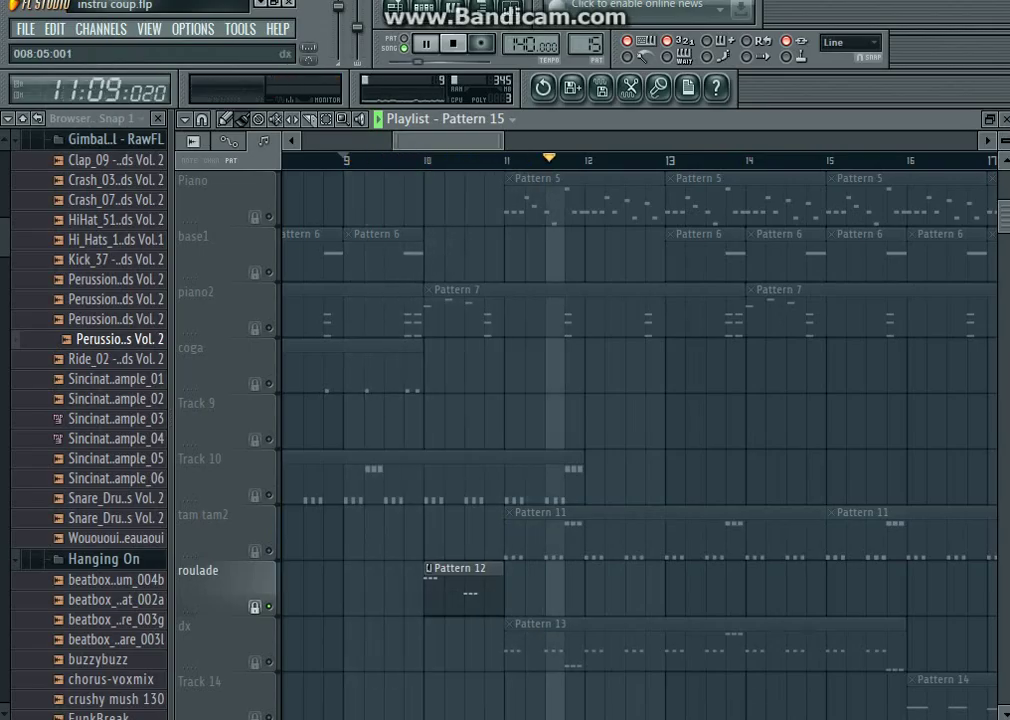
{"action": "right_click", "coordinate": [269, 662]}
{"action": "scroll", "coordinate": [269, 662], "scroll_direction": "down", "scroll_amount": 3}
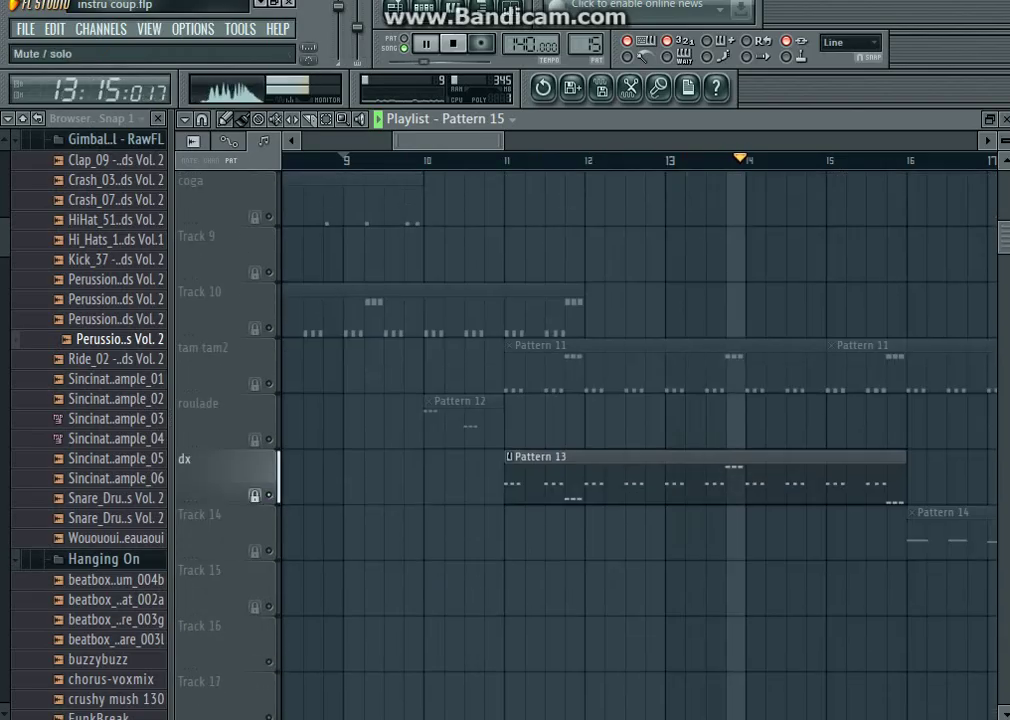
{"action": "right_click", "coordinate": [269, 551]}
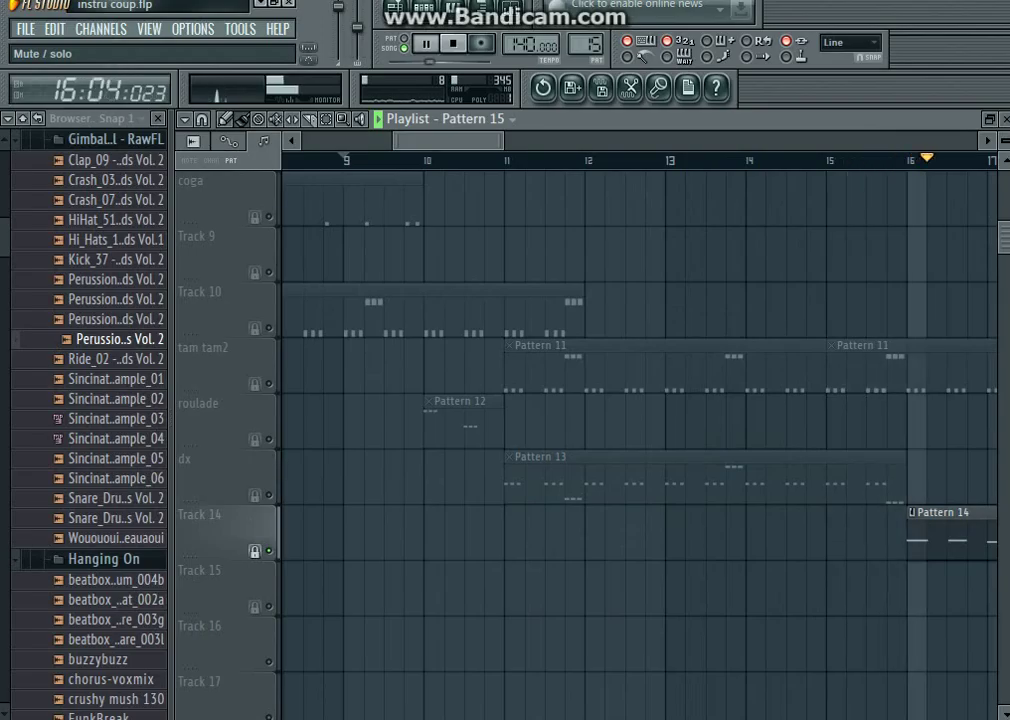
{"action": "right_click", "coordinate": [268, 606]}
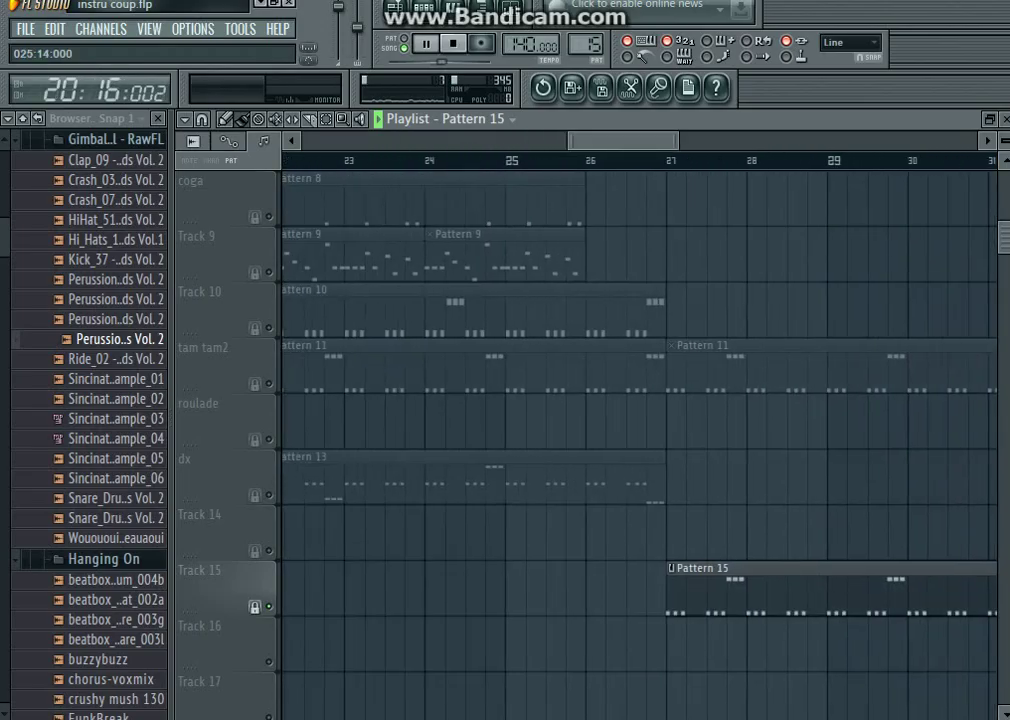
{"action": "left_click", "coordinate": [567, 160]}
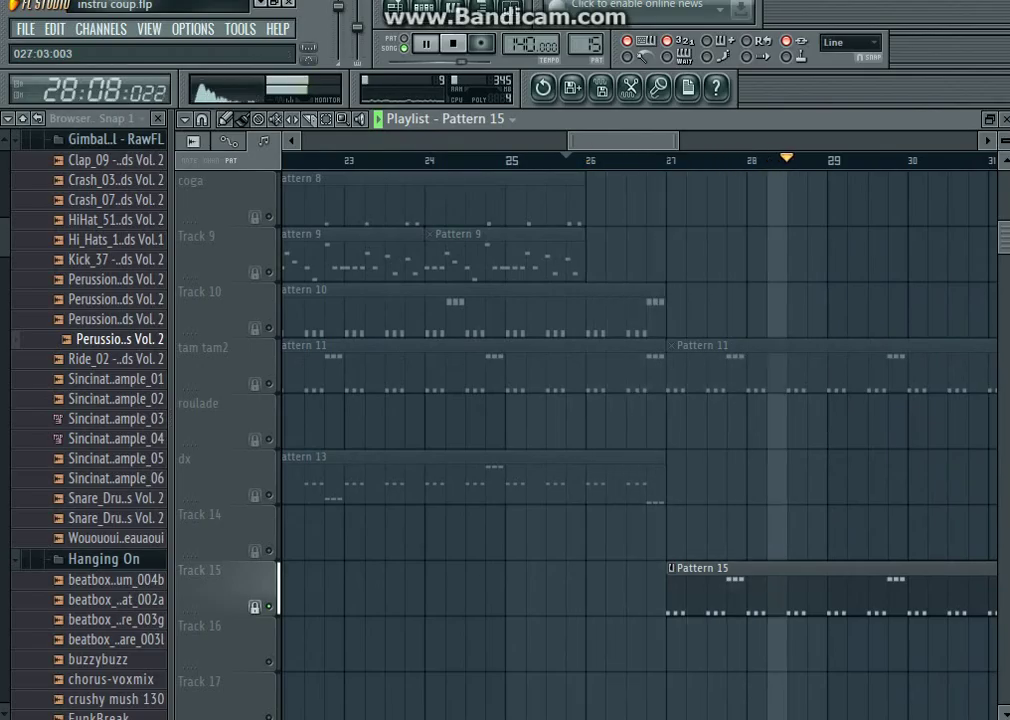
- Stop song playback and return the song position to the start of bar 1 in the playlist
{"action": "left_click_drag", "start_coordinate": [624, 141], "coordinate": [528, 141]}
{"action": "key", "text": "space"}
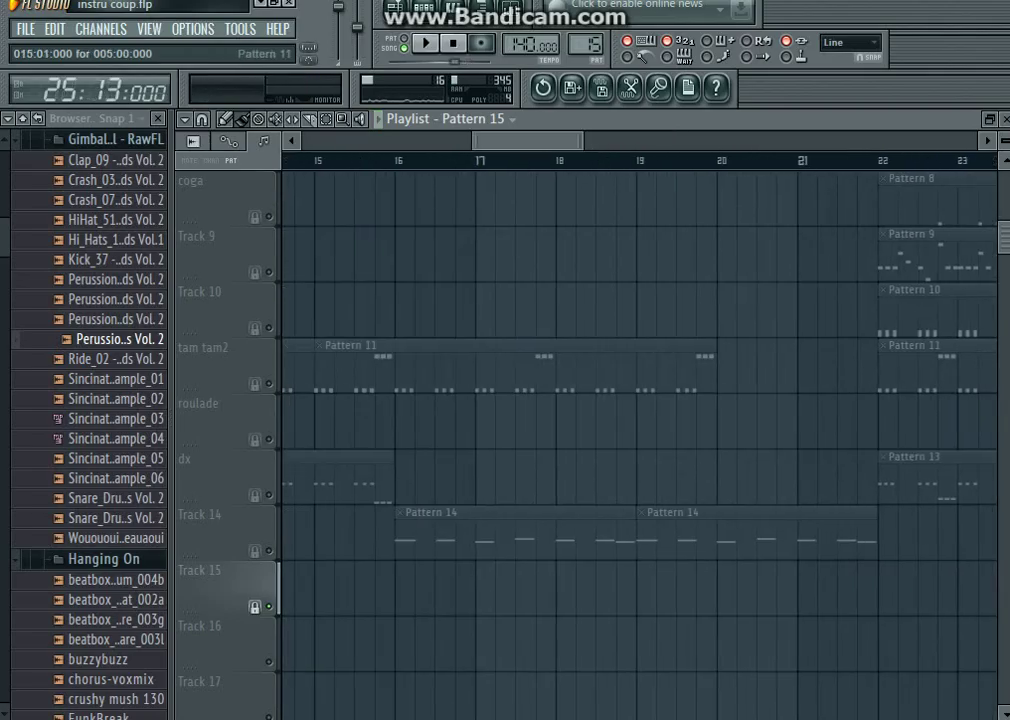
{"action": "scroll", "coordinate": [640, 440], "scroll_direction": "up", "scroll_amount": 7}
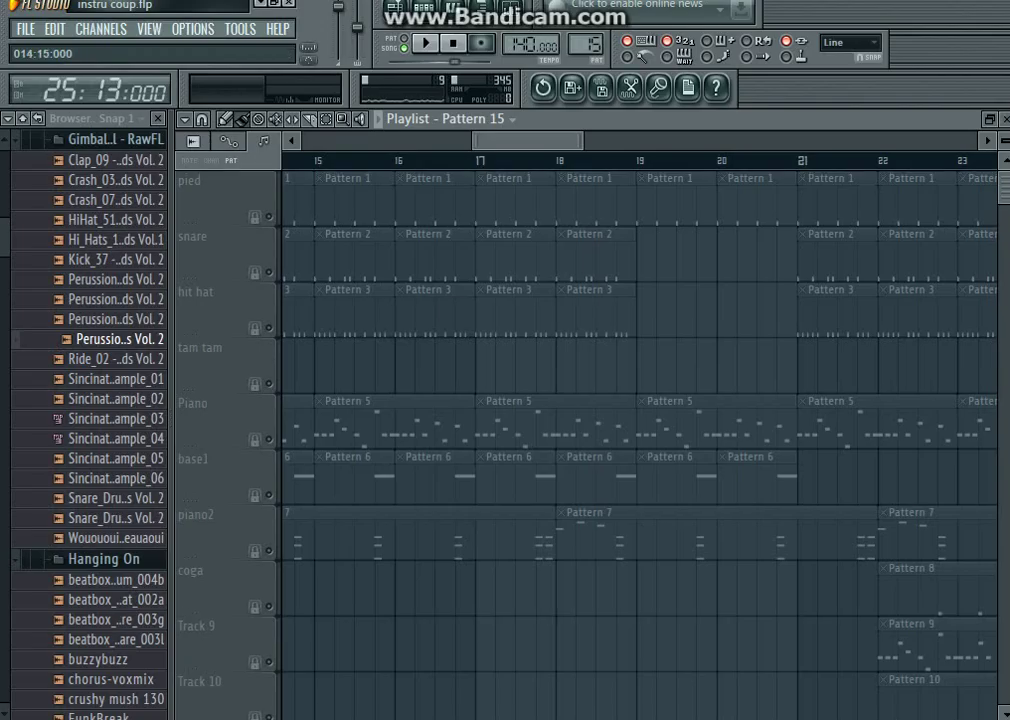
{"action": "left_click", "coordinate": [297, 160]}
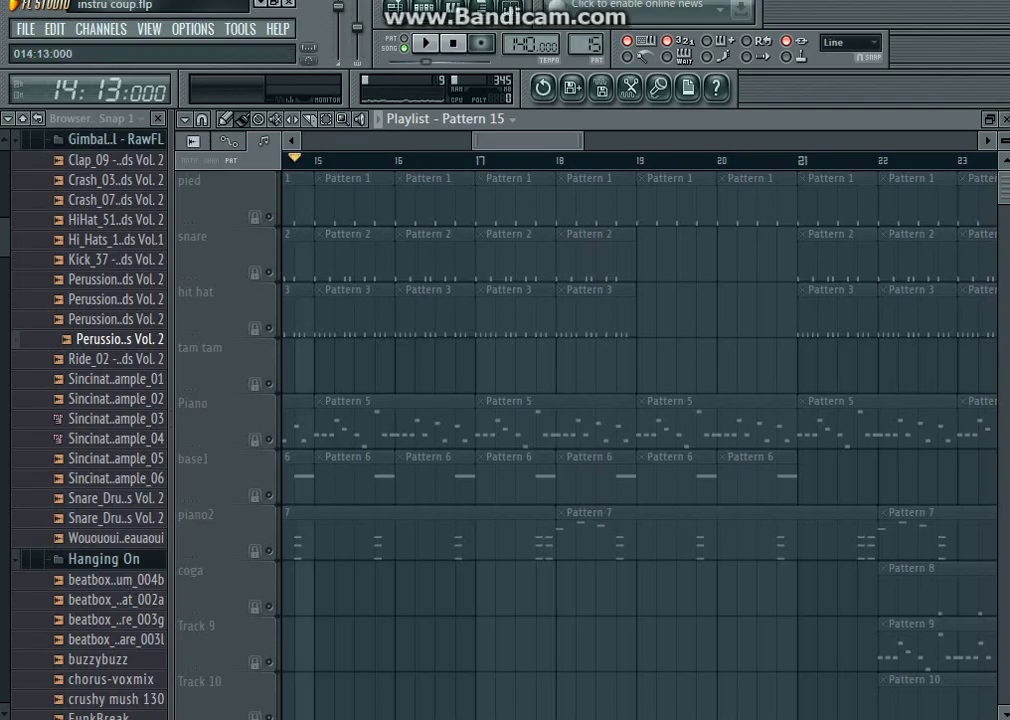
{"action": "left_click_drag", "start_coordinate": [527, 141], "coordinate": [358, 141]}
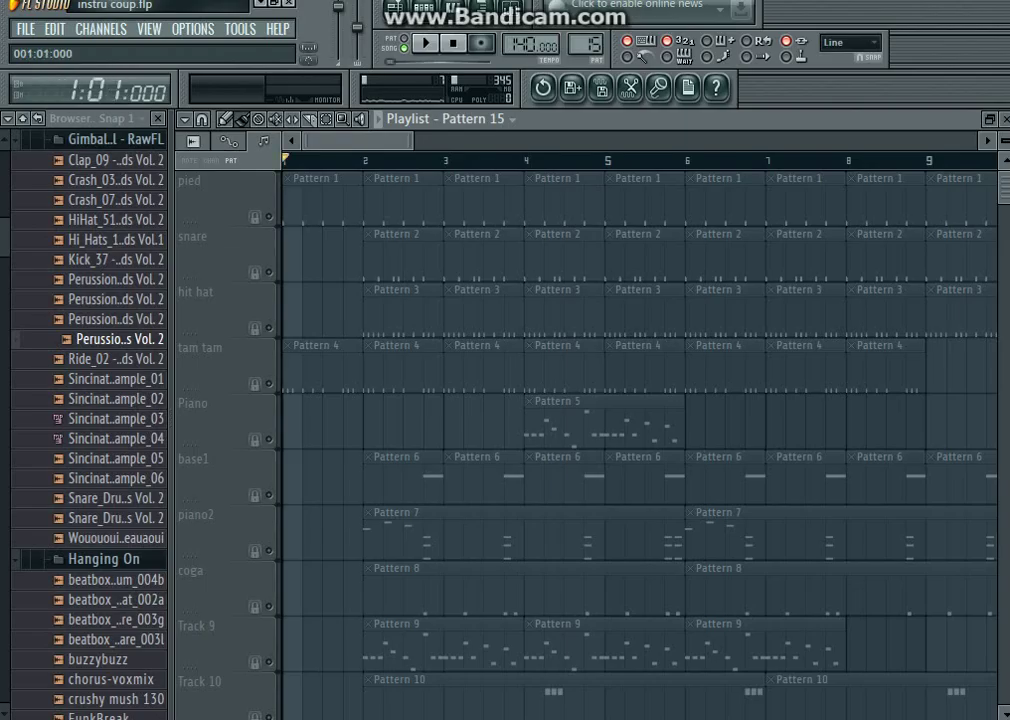
{"action": "left_click", "coordinate": [363, 160]}
{"action": "left_click_drag", "start_coordinate": [363, 160], "coordinate": [285, 160]}
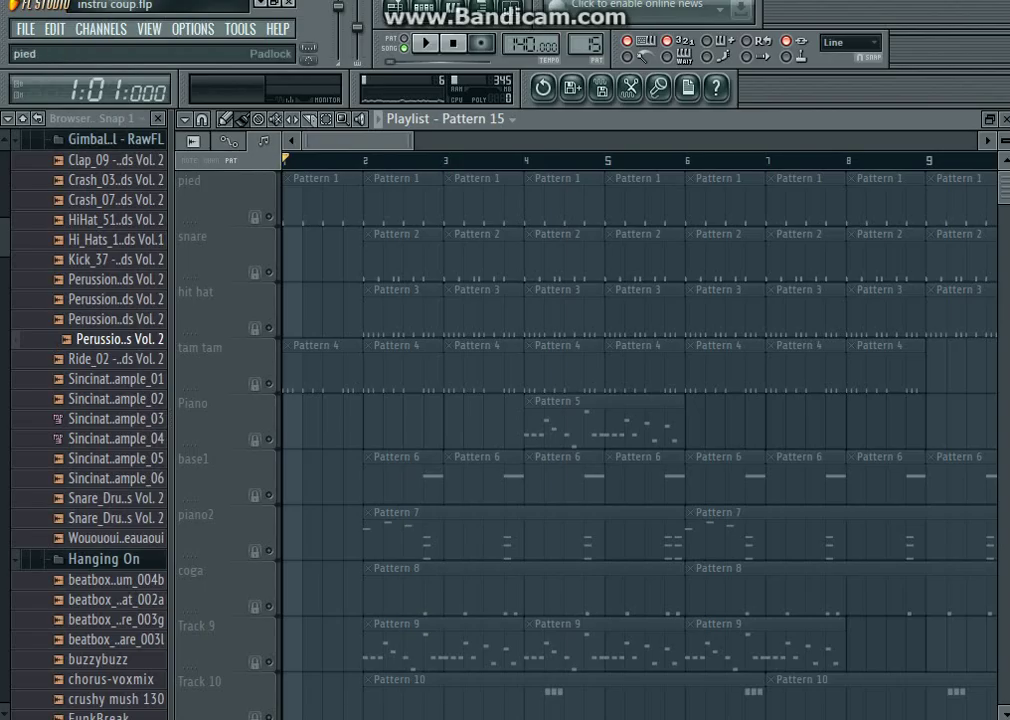
- Solo the pied track so that every other playlist track is muted
{"action": "left_click", "coordinate": [269, 217]}
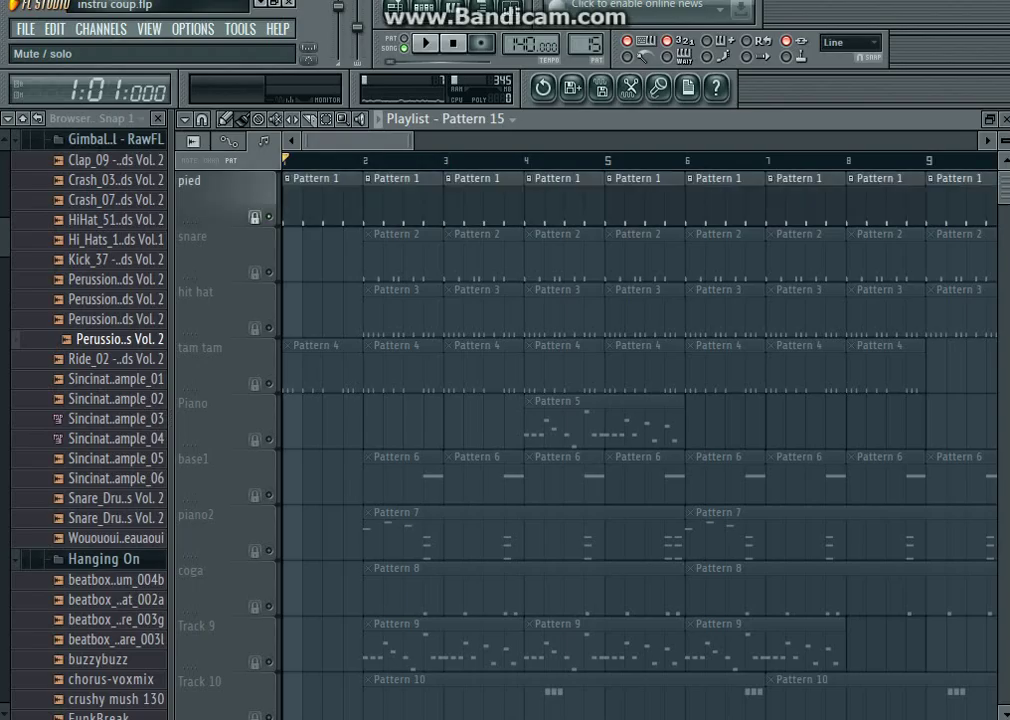
{"action": "left_click", "coordinate": [269, 217]}
{"action": "right_click", "coordinate": [269, 272]}
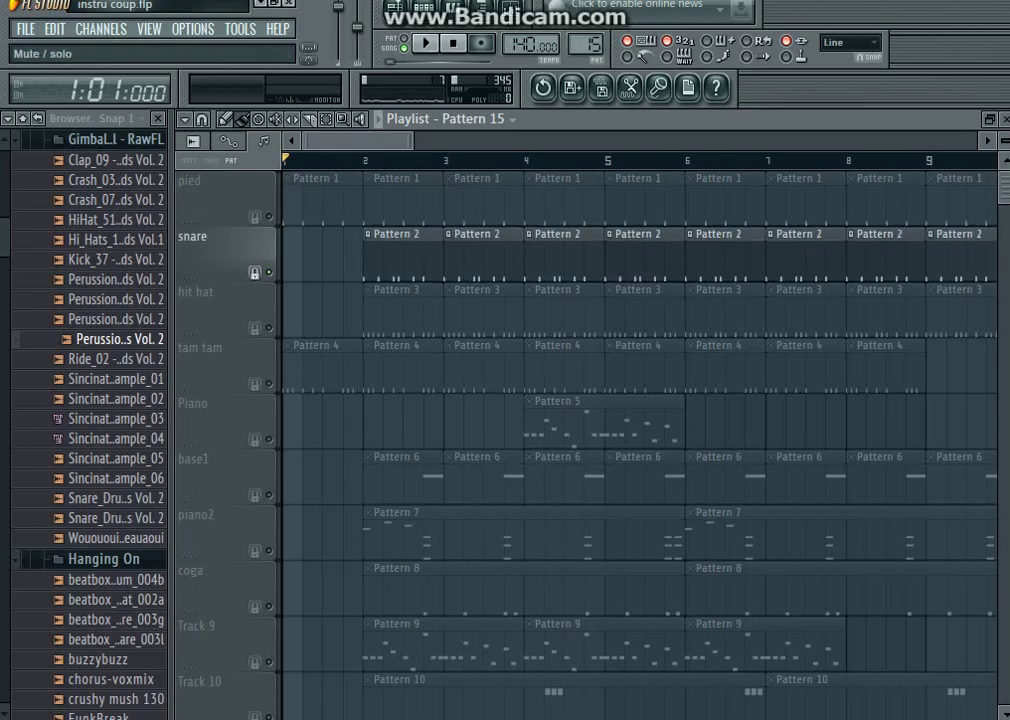
{"action": "right_click", "coordinate": [269, 217]}
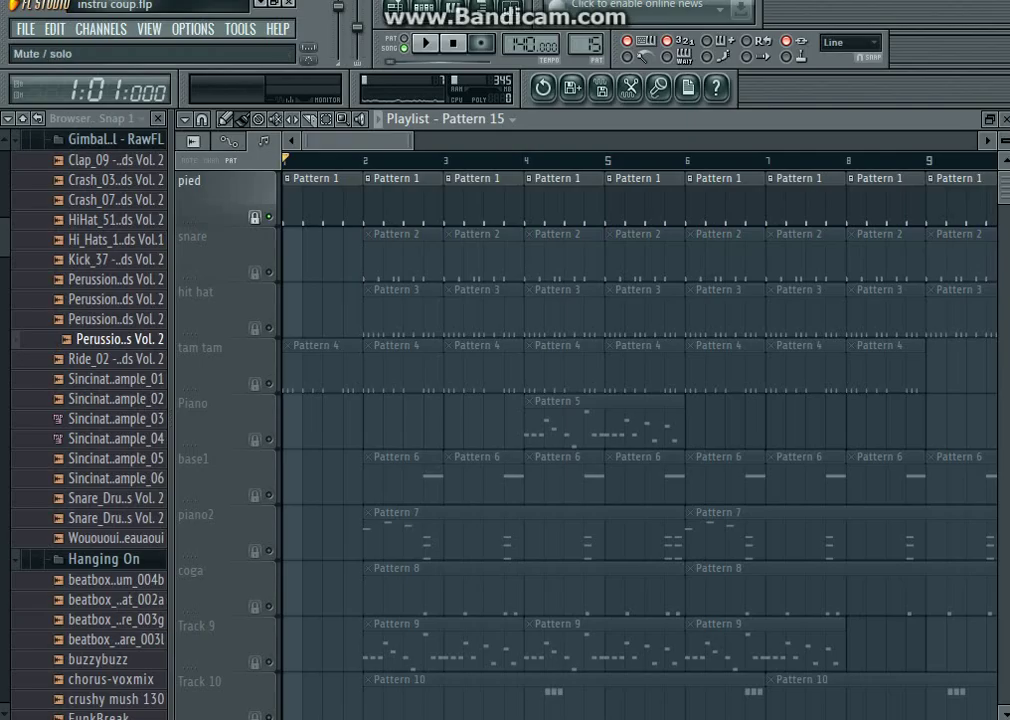
- Play the song and unmute the snare, hit hat, tam tam, Piano, base1 and piano2 tracks one by one, and stop playback
{"action": "key", "text": "space"}
{"action": "left_click", "coordinate": [269, 273]}
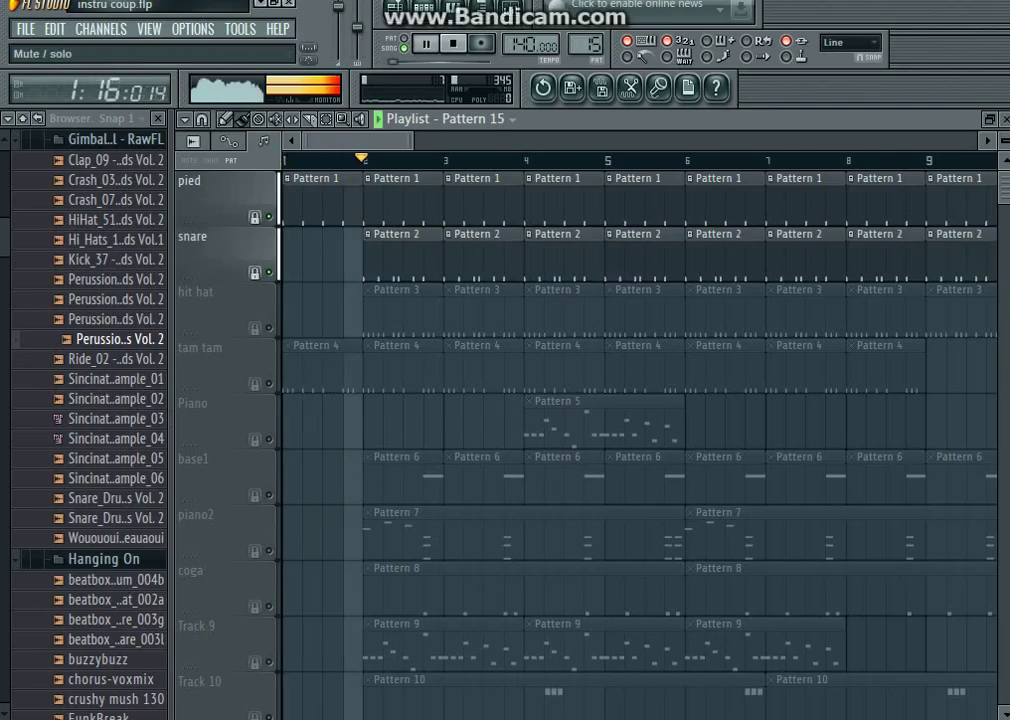
{"action": "left_click", "coordinate": [269, 329]}
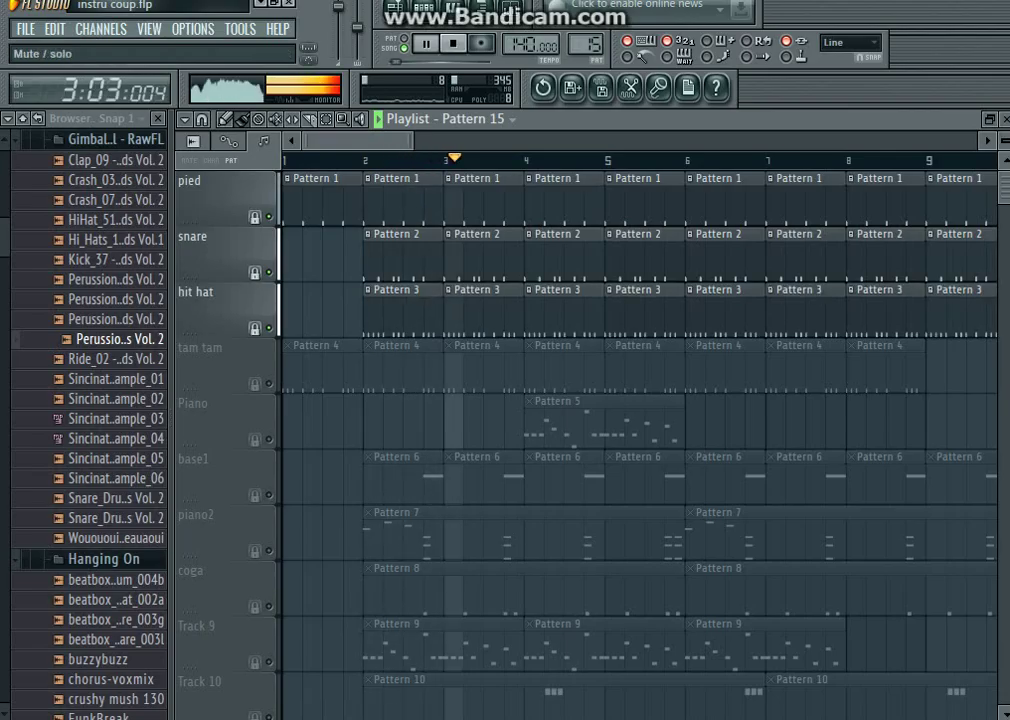
{"action": "left_click", "coordinate": [269, 384]}
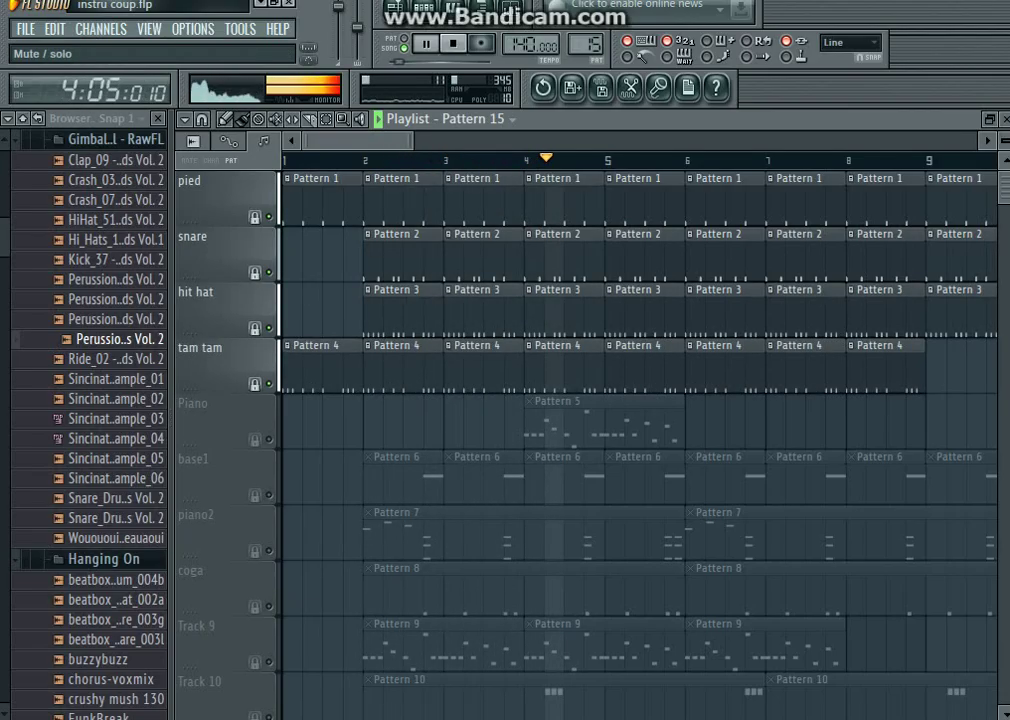
{"action": "left_click", "coordinate": [269, 440]}
{"action": "left_click", "coordinate": [269, 495]}
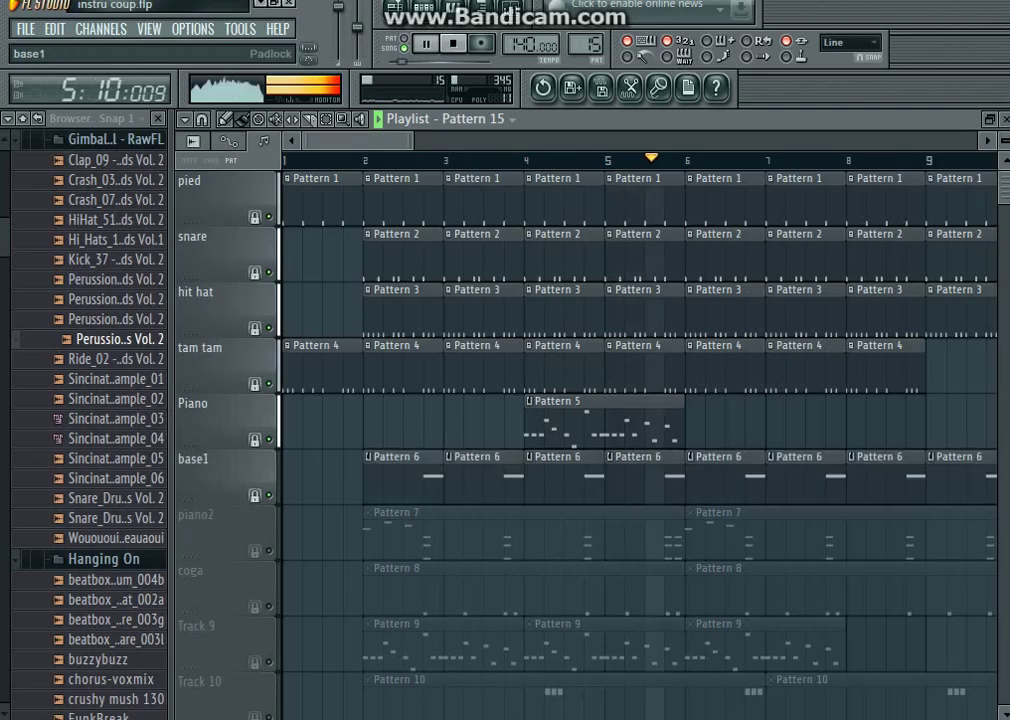
{"action": "left_click", "coordinate": [269, 551]}
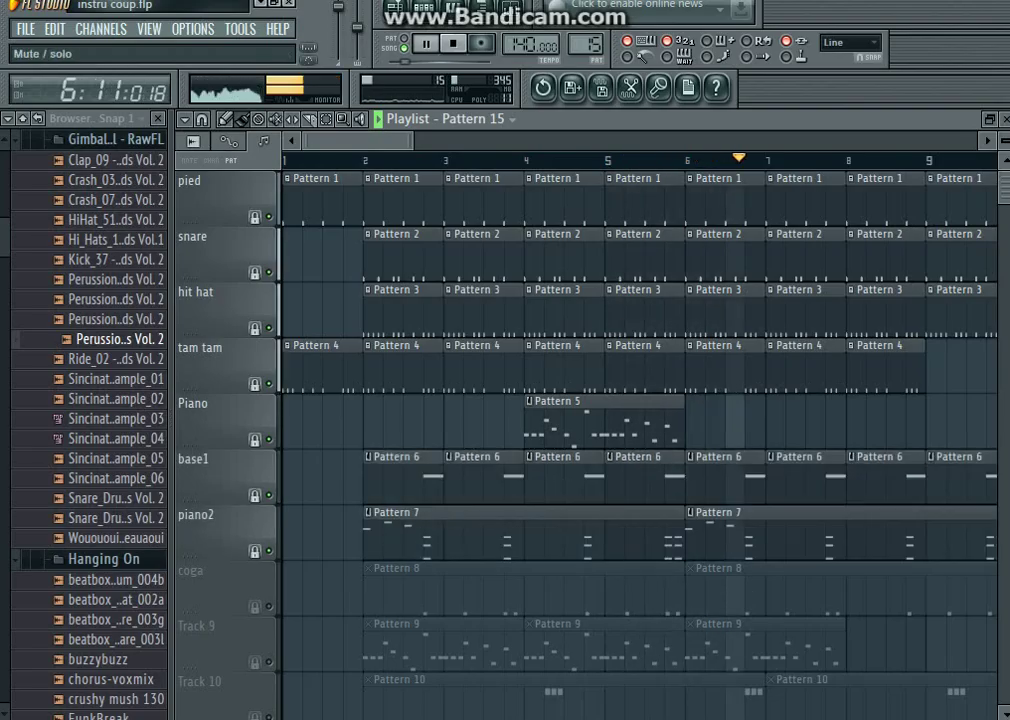
{"action": "key", "text": "space"}
- Unmute the coga, Track 9, Track 10 and tam tam2 tracks in the playlist
{"action": "left_click", "coordinate": [269, 606]}
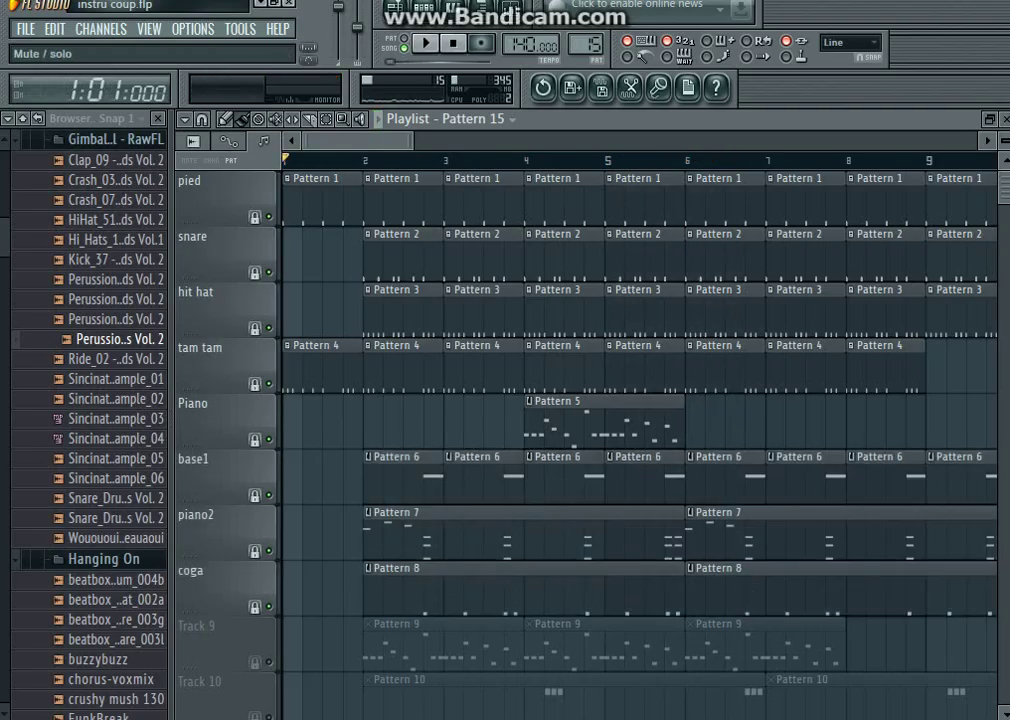
{"action": "scroll", "coordinate": [269, 606], "scroll_direction": "down", "scroll_amount": 2}
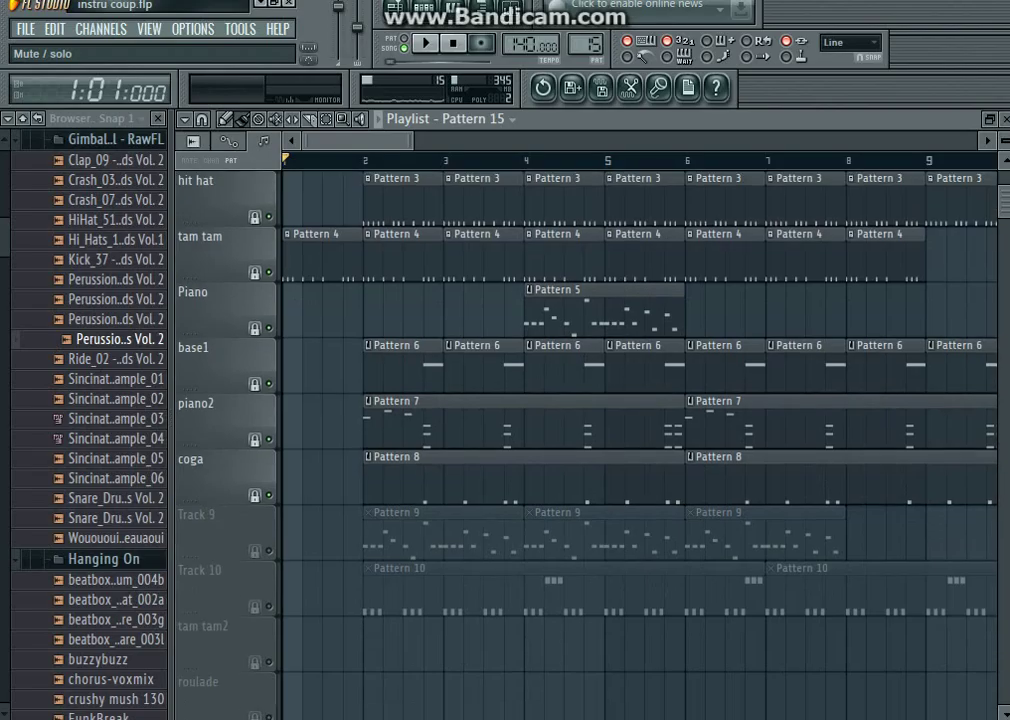
{"action": "left_click", "coordinate": [269, 551]}
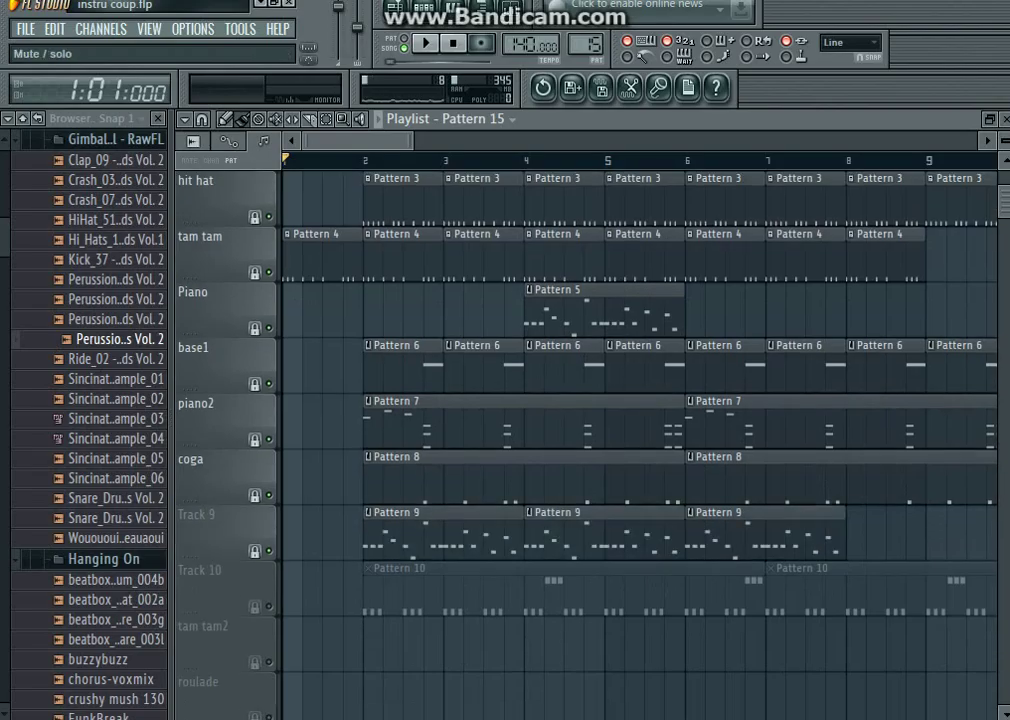
{"action": "left_click", "coordinate": [269, 606]}
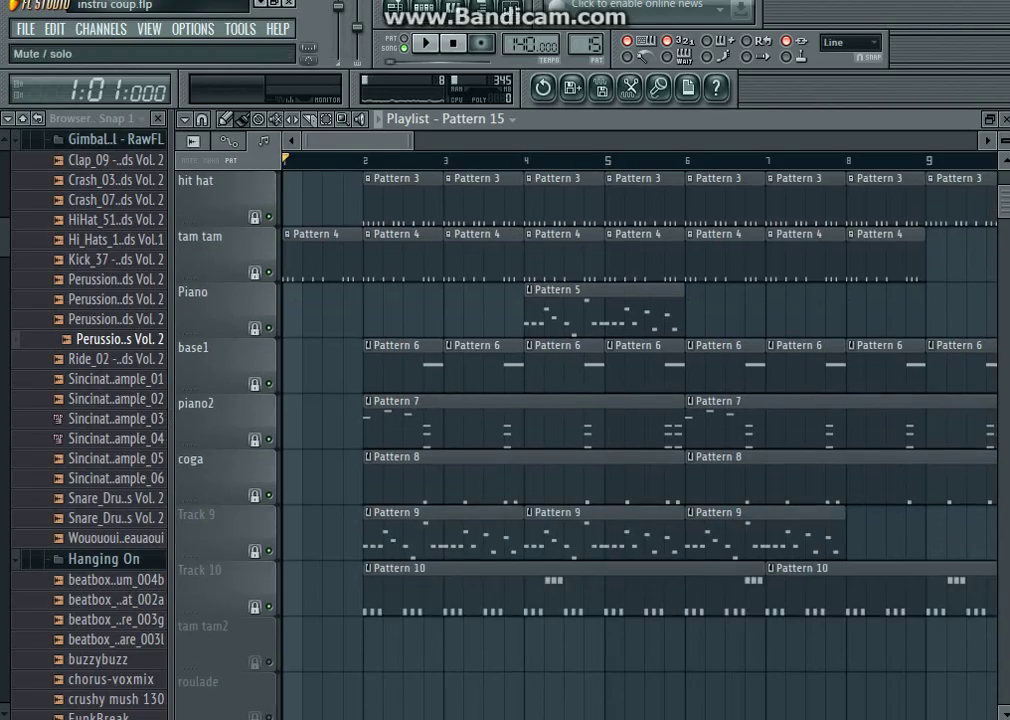
{"action": "scroll", "coordinate": [640, 430], "scroll_direction": "down", "scroll_amount": 2}
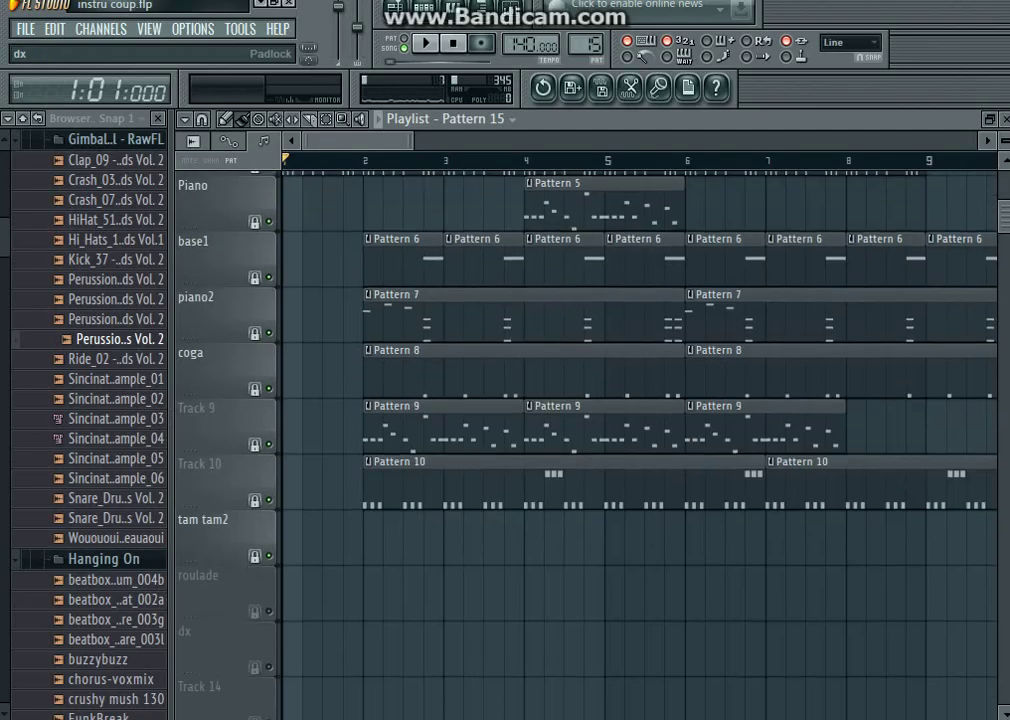
- Play the unmuted tracks from bar 1 to about bar 12 with the whole arrangement in view, and stop playback
{"action": "key", "text": "space"}
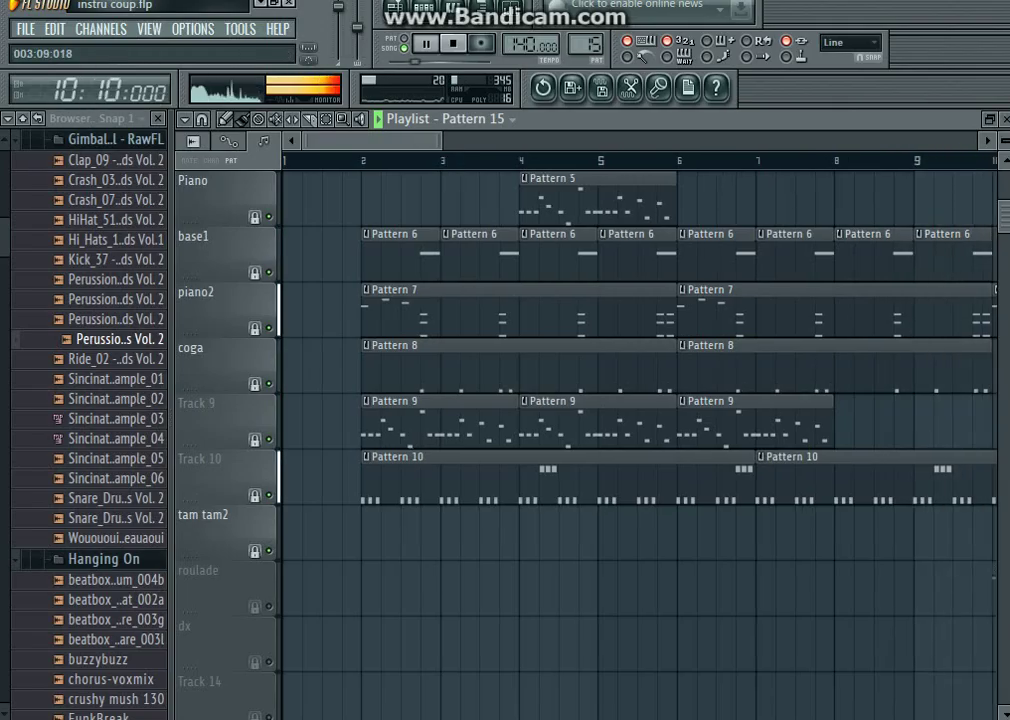
{"action": "scroll", "coordinate": [485, 440], "scroll_direction": "down", "scroll_amount": 4}
{"action": "scroll", "coordinate": [485, 440], "scroll_direction": "down", "scroll_amount": 1}
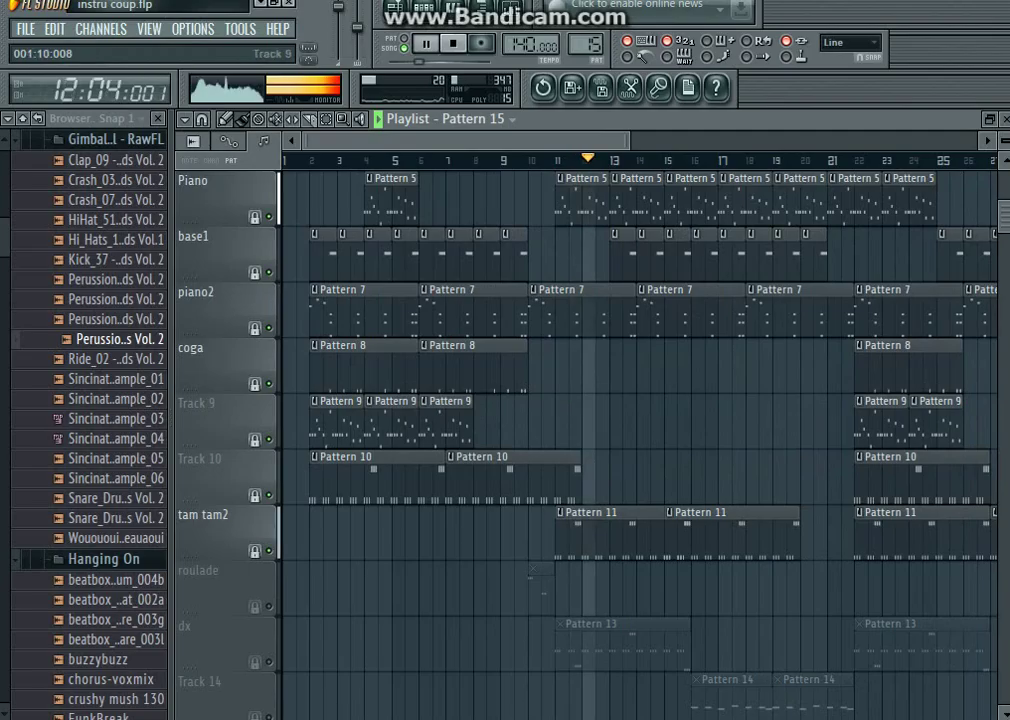
{"action": "key", "text": "space"}
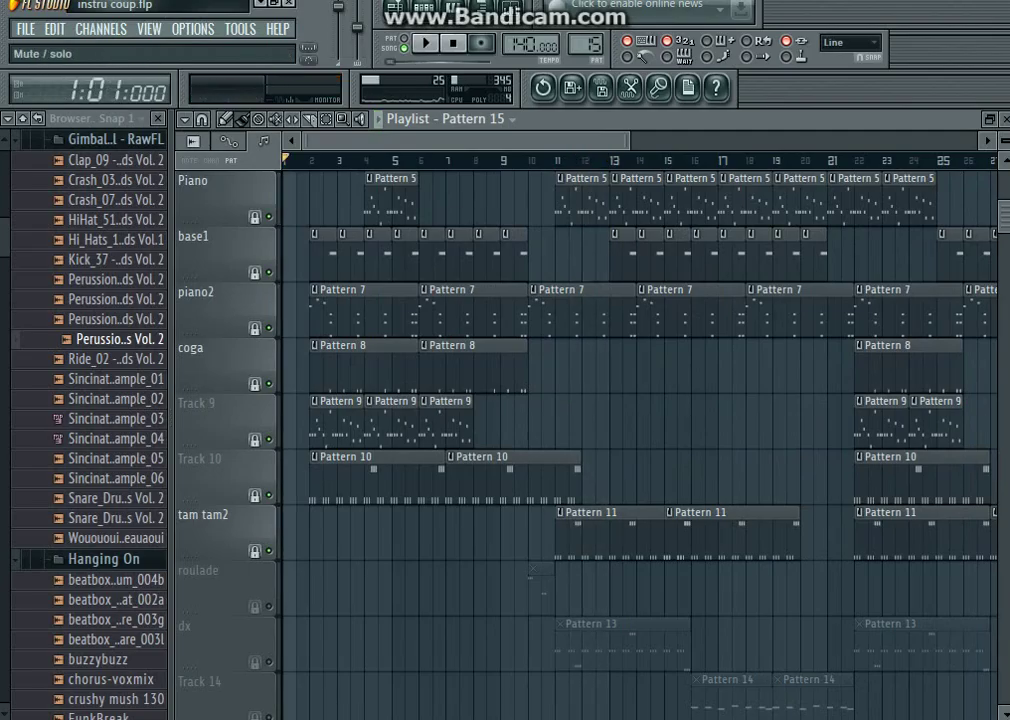
- Unmute the roulade, dx, Track 14 and Track 15 tracks, and play the full arrangement from the start
{"action": "scroll", "coordinate": [262, 605], "scroll_direction": "down", "scroll_amount": 2}
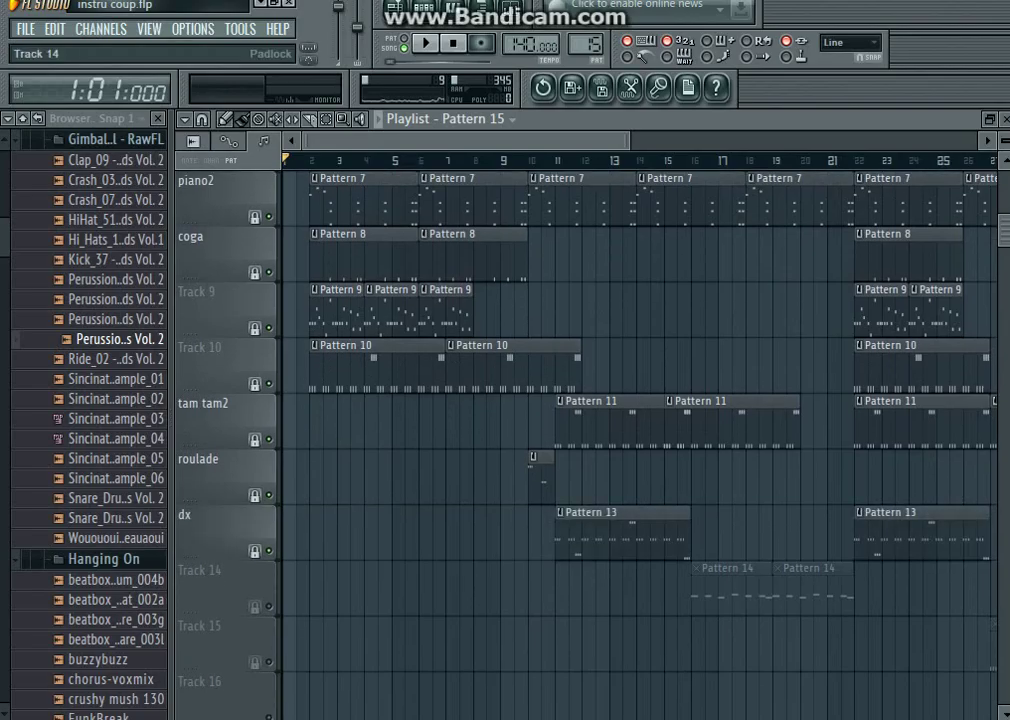
{"action": "left_click", "coordinate": [269, 606]}
{"action": "left_click", "coordinate": [269, 662]}
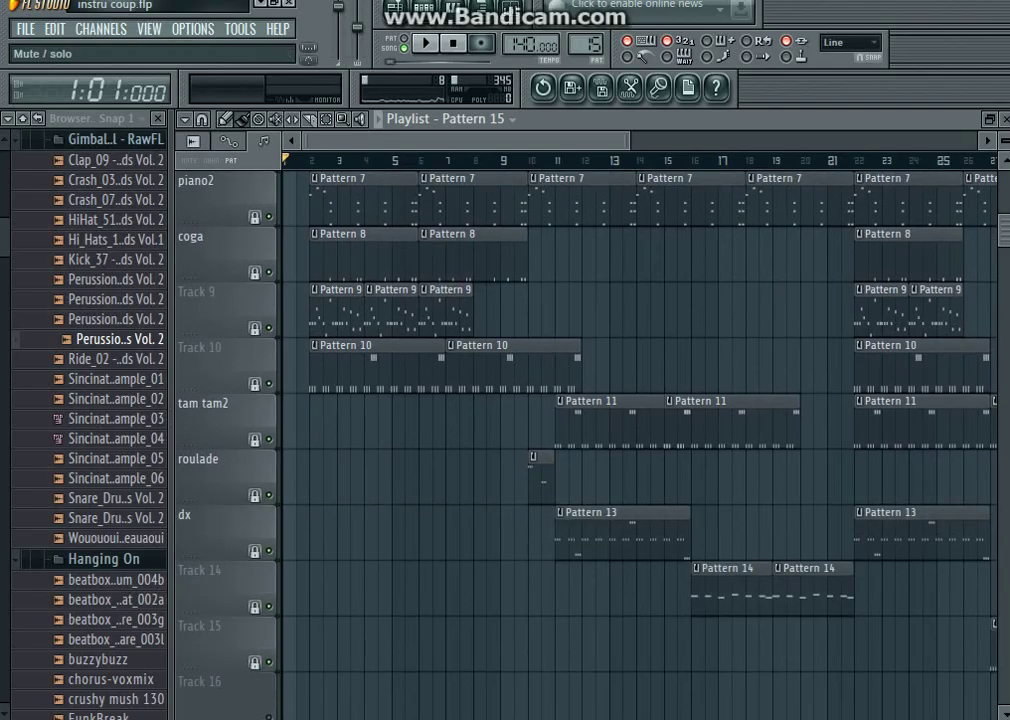
{"action": "scroll", "coordinate": [269, 662], "scroll_direction": "down", "scroll_amount": 2}
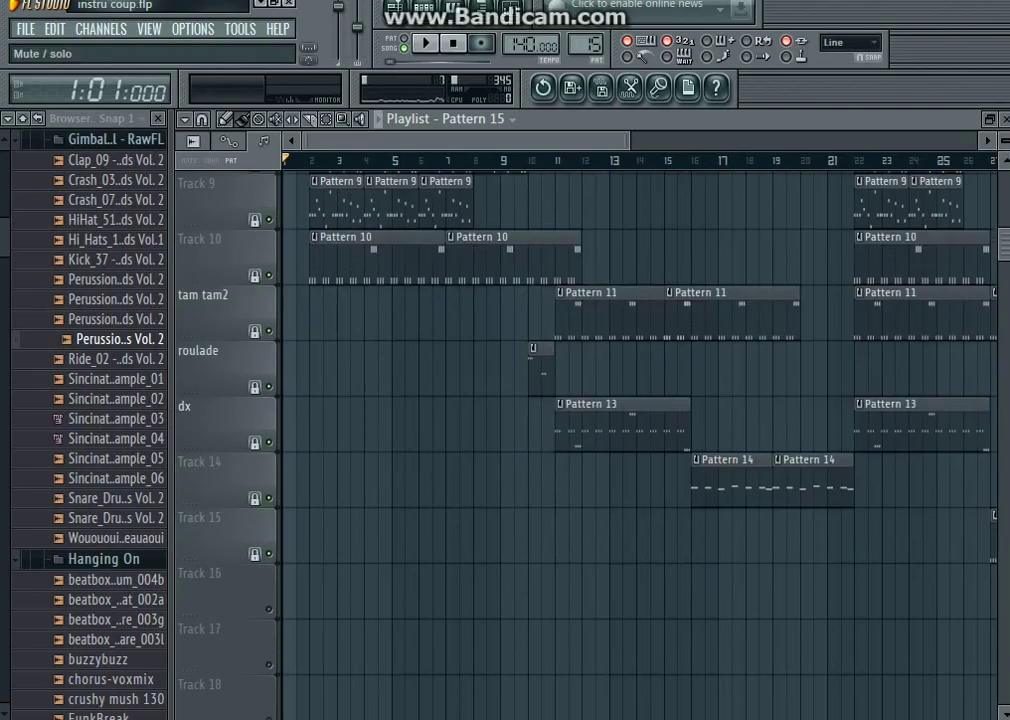
{"action": "key", "text": "space"}
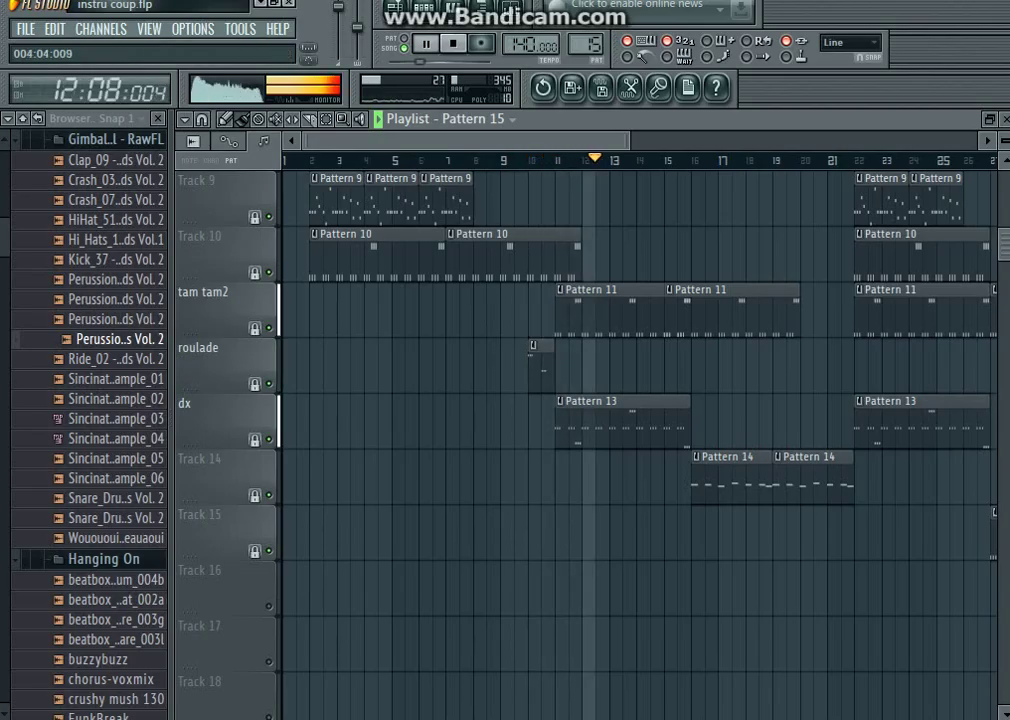
- Extend the last Pattern 11 clip on the tam tam2 track so it ends at about bar 42
{"action": "scroll", "coordinate": [370, 430], "scroll_direction": "down", "scroll_amount": 3}
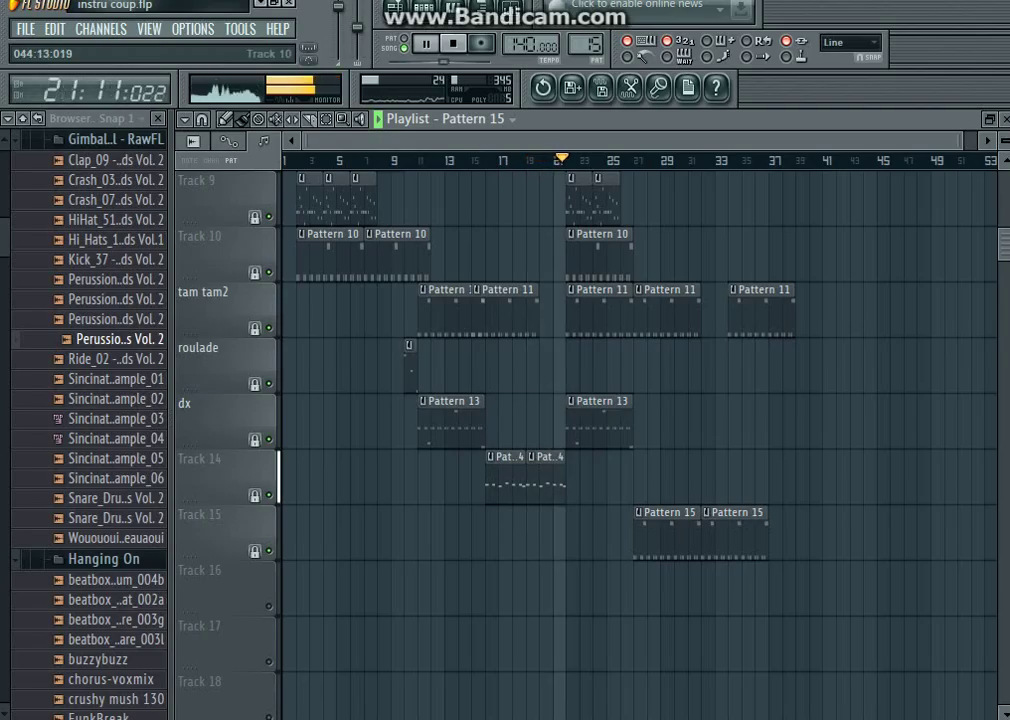
{"action": "left_click_drag", "start_coordinate": [794, 311], "coordinate": [835, 311]}
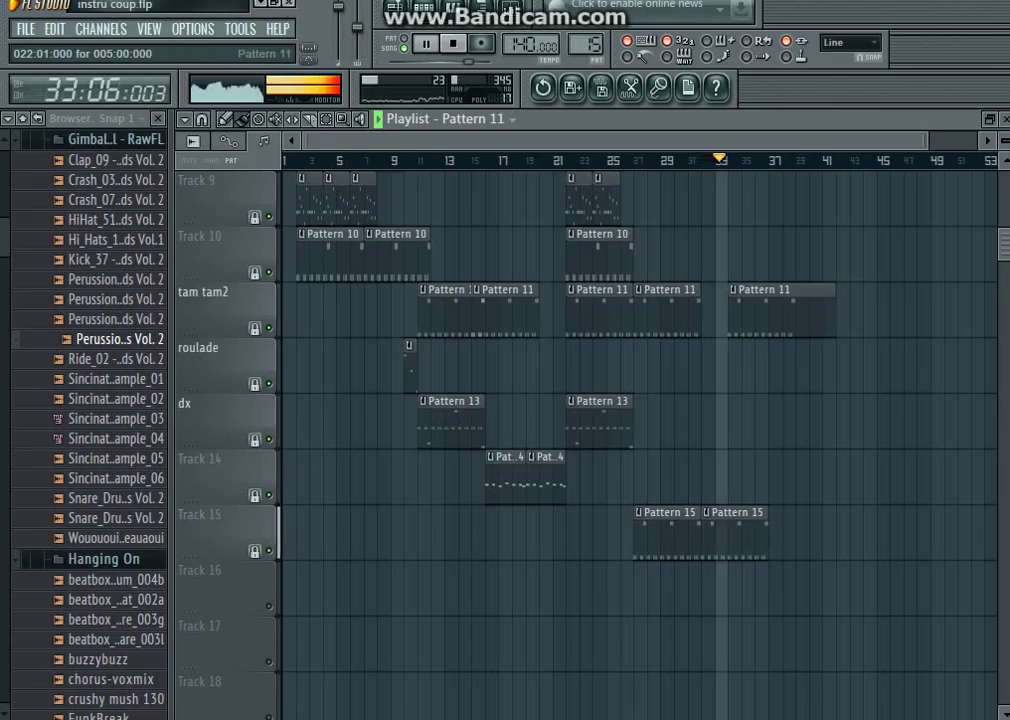
- Look over the tracks from hit hat down to Track 15 while the song plays out, and stop playback
{"action": "scroll", "coordinate": [590, 320], "scroll_direction": "up", "scroll_amount": 4}
{"action": "scroll", "coordinate": [590, 440], "scroll_direction": "up", "scroll_amount": 2}
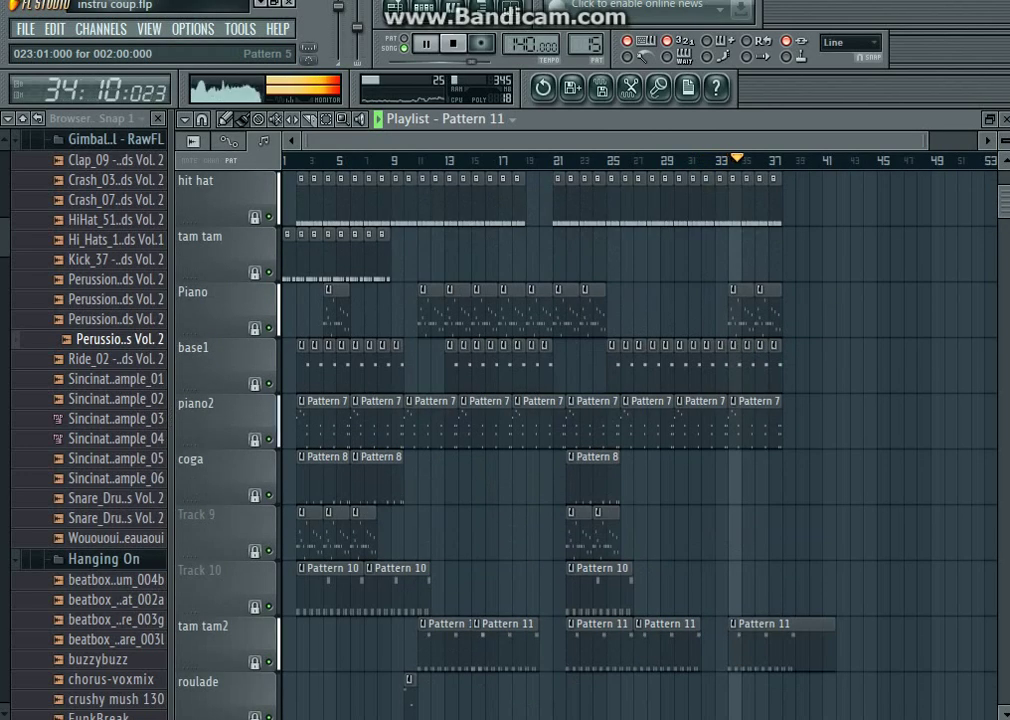
{"action": "scroll", "coordinate": [590, 440], "scroll_direction": "down", "scroll_amount": 1}
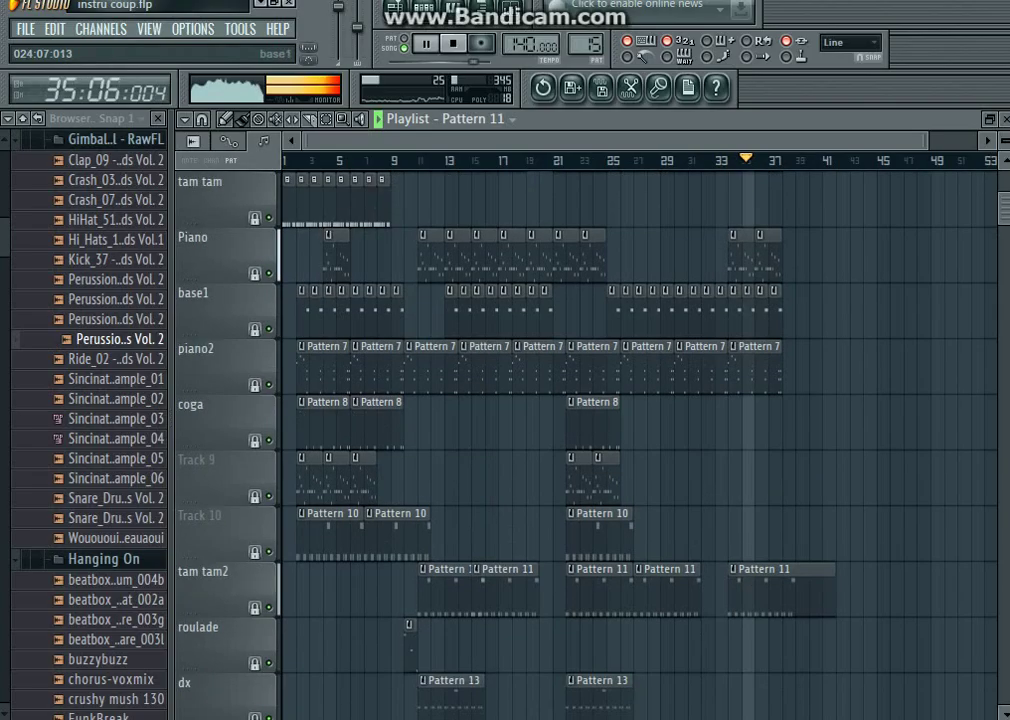
{"action": "scroll", "coordinate": [590, 440], "scroll_direction": "down", "scroll_amount": 2}
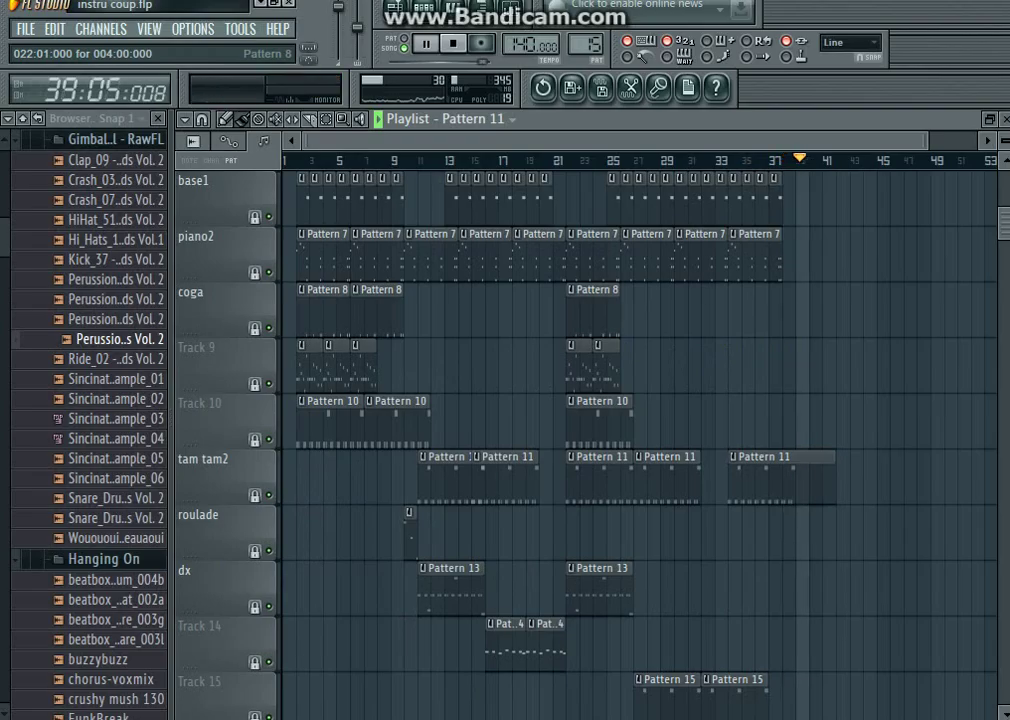
{"action": "key", "text": "space"}
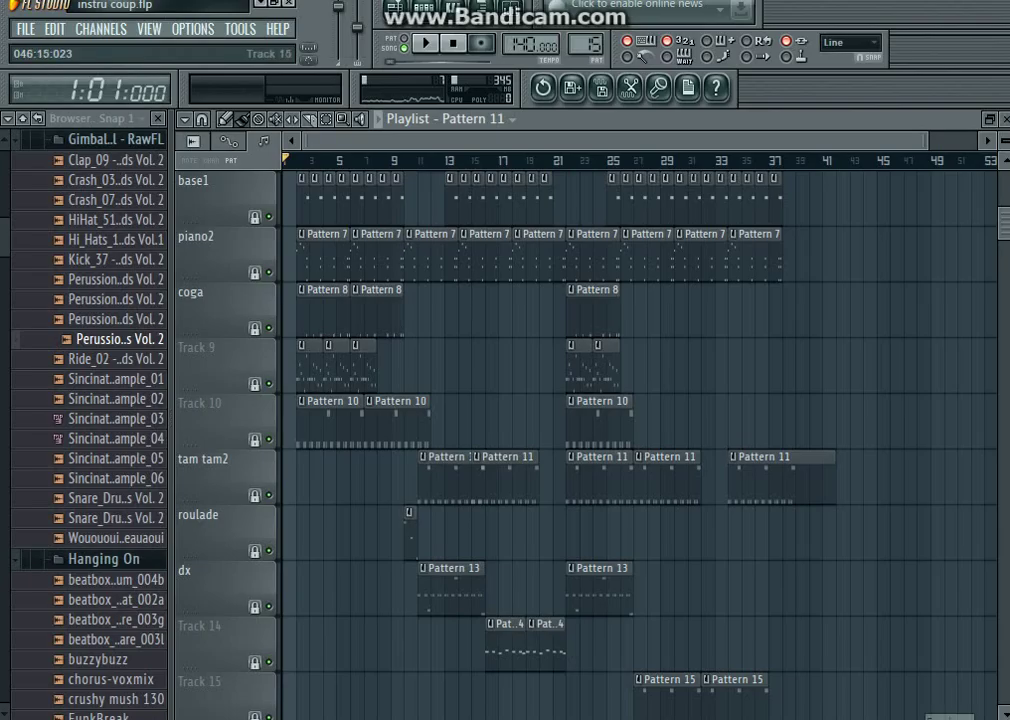
{"action": "key", "text": "alt+Tab"}
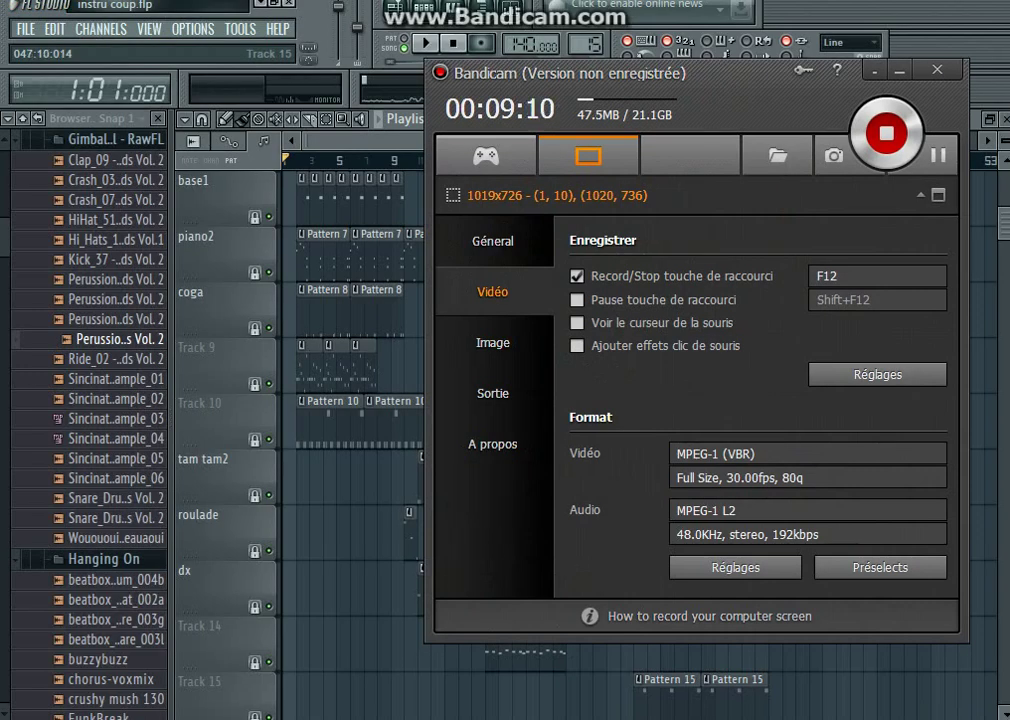